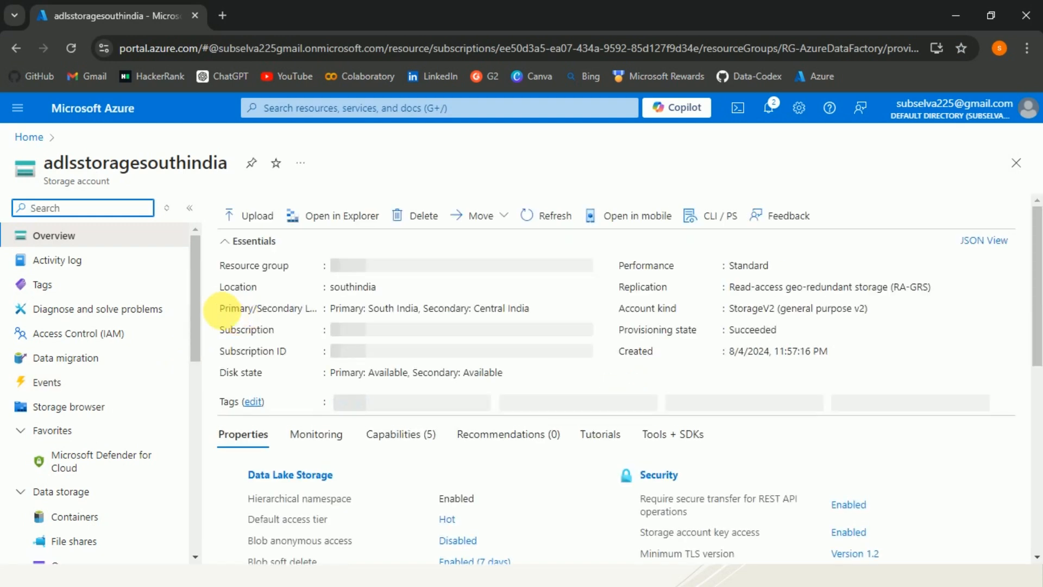
- Open the damo folder in the sample container of the adlsstoragesouthindia storage account
scroll(196, 350, down, 3)
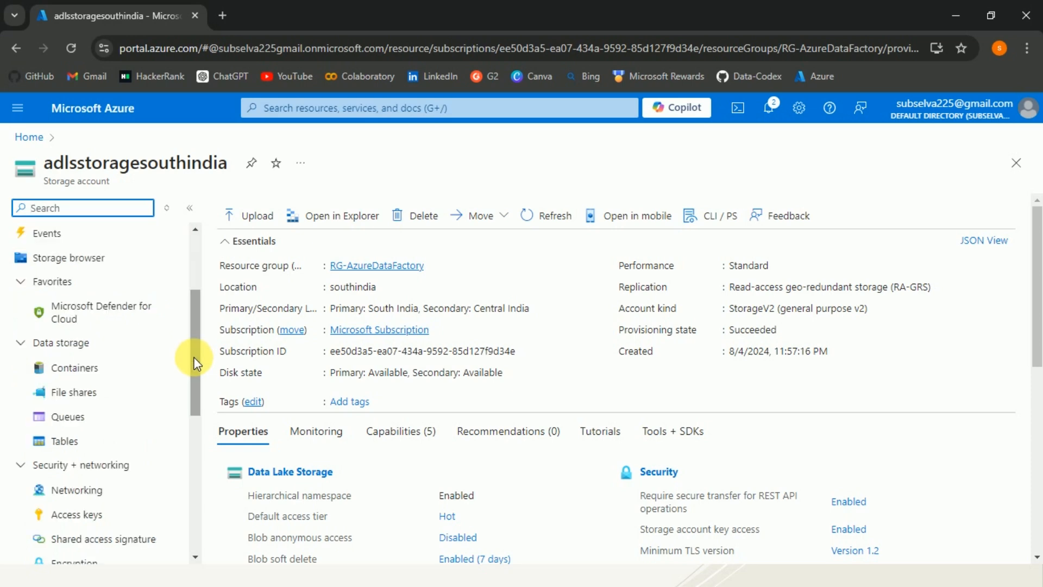
scroll(194, 351, down, 3)
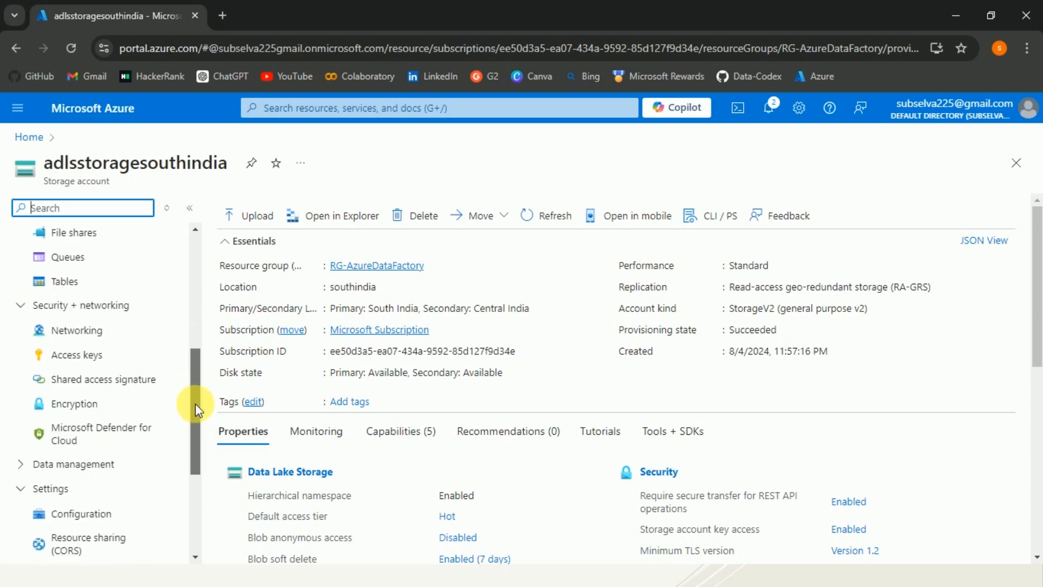
scroll(194, 379, up, 3)
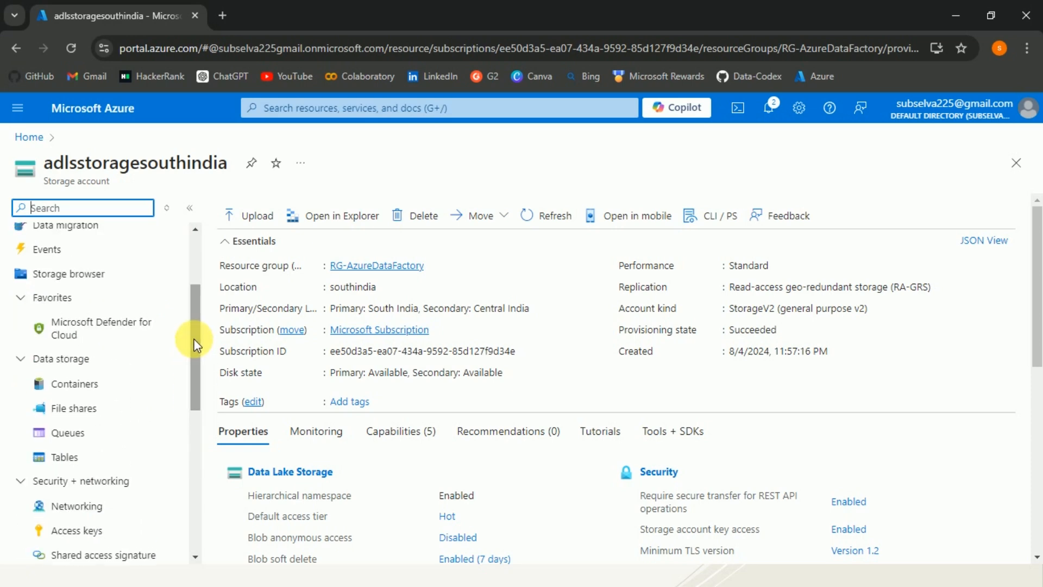
click(86, 385)
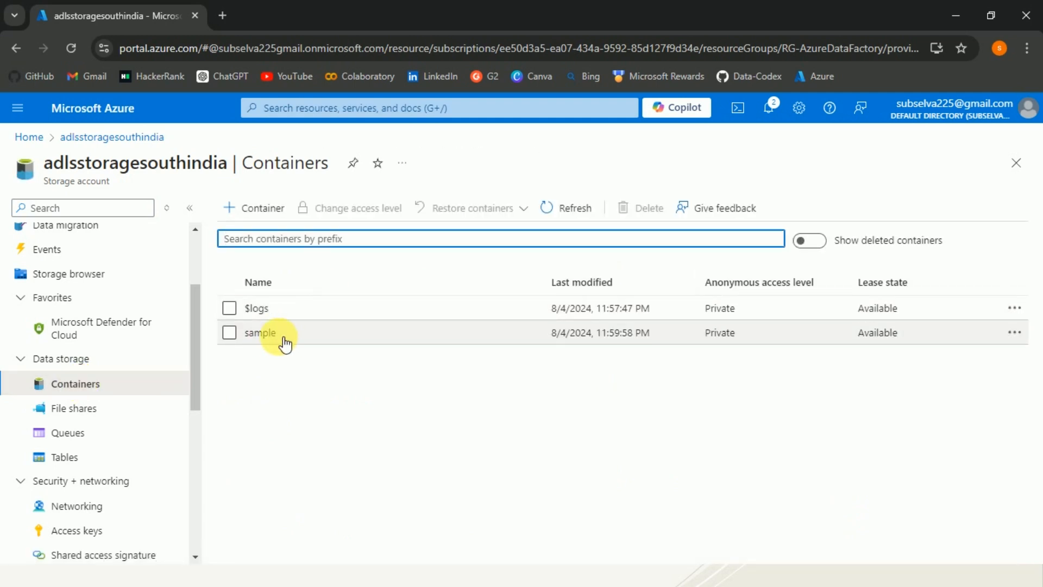
click(273, 335)
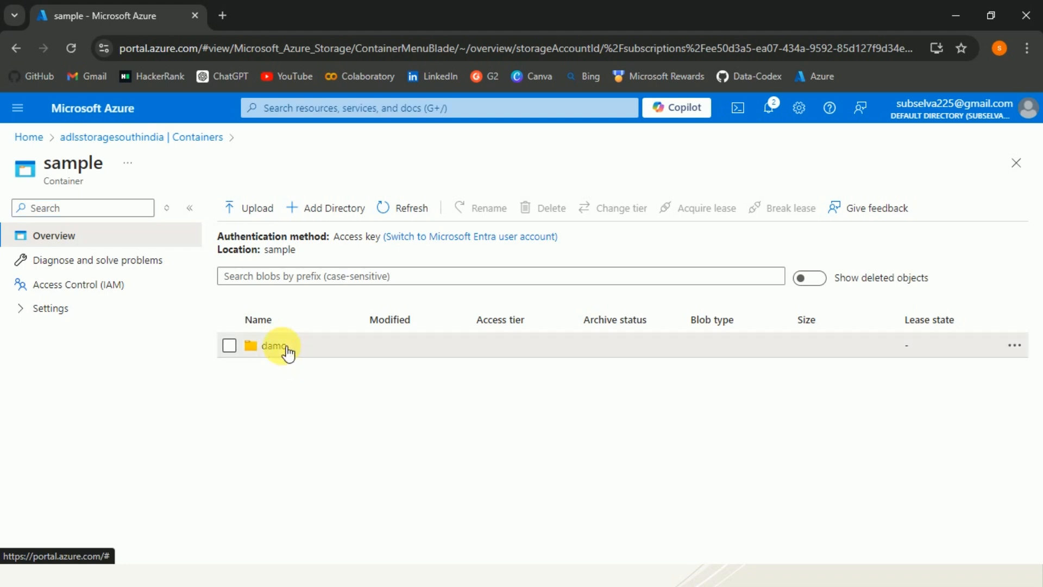
click(286, 347)
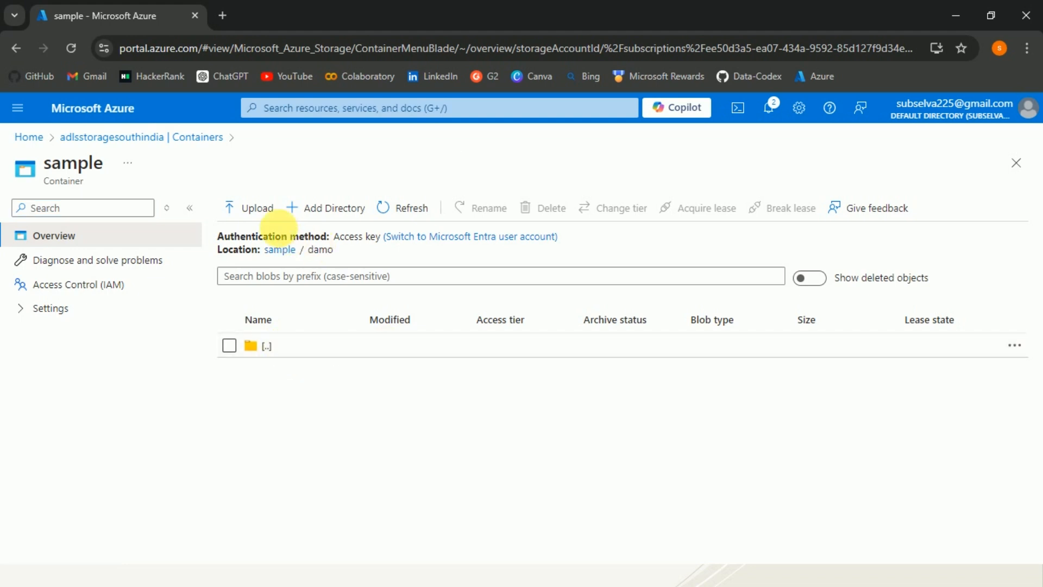
- Upload the Test.xlsx file from the local Excel folder into the damo folder
click(258, 212)
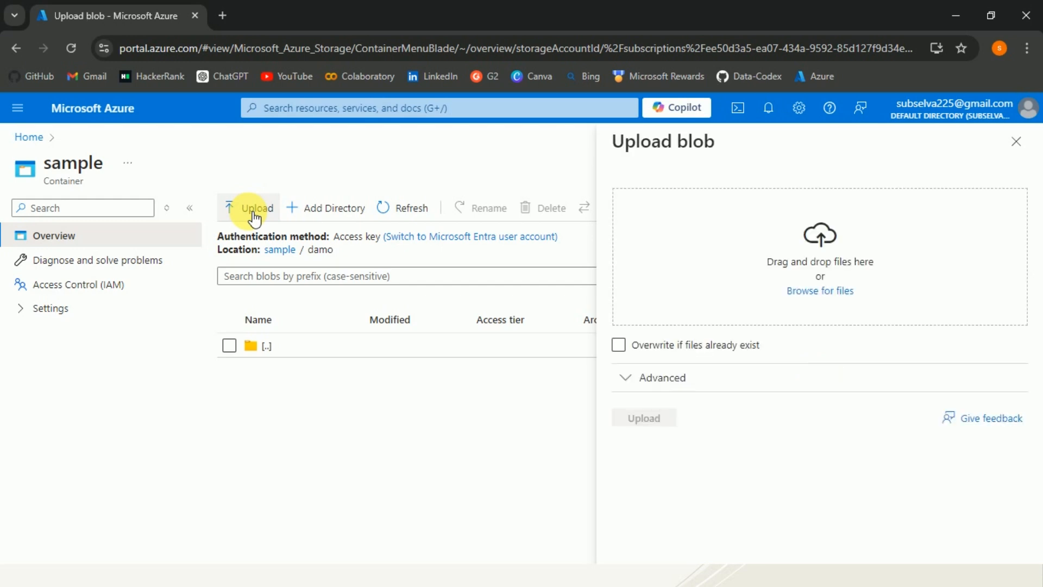
click(825, 296)
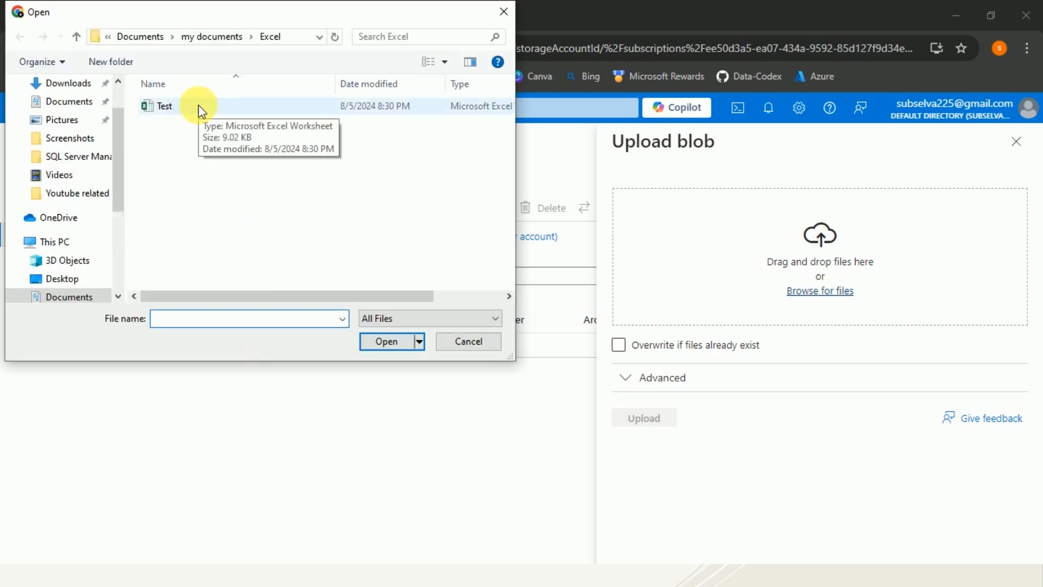
click(198, 106)
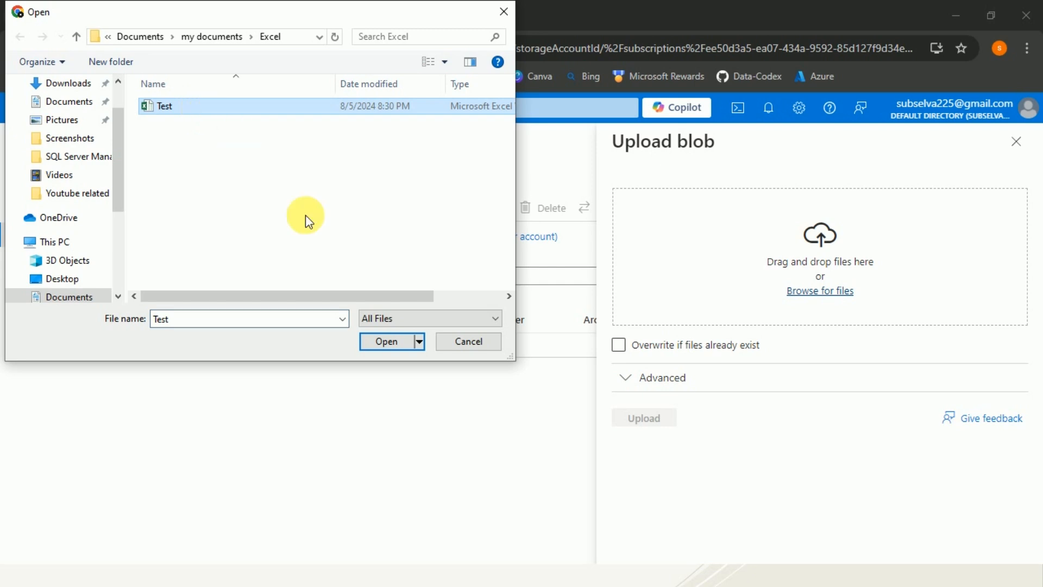
click(387, 342)
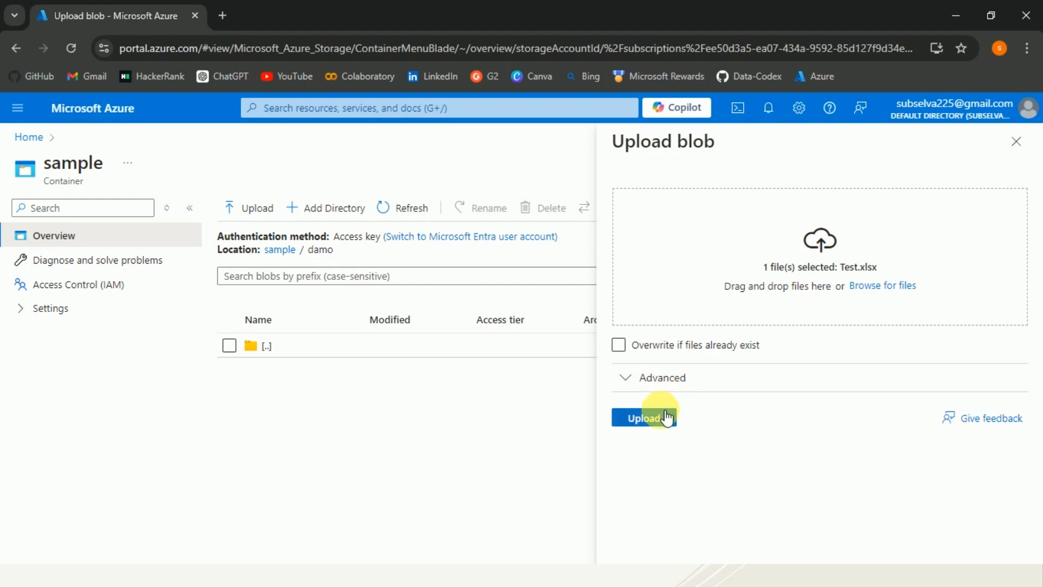
click(663, 418)
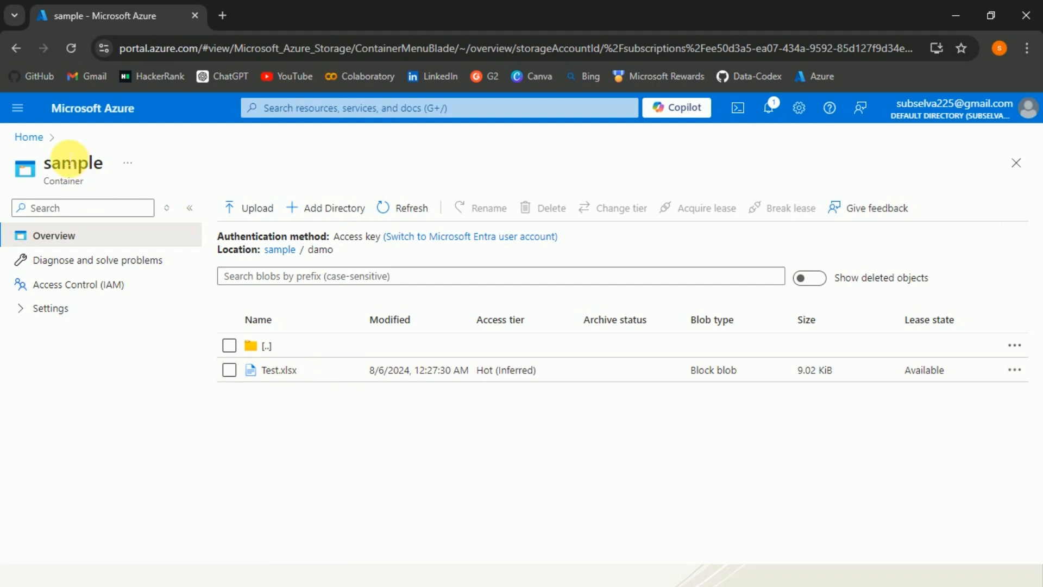
- Launch Azure Data Factory Studio for the datacodex2024 data factory and view its integration runtimes
click(70, 107)
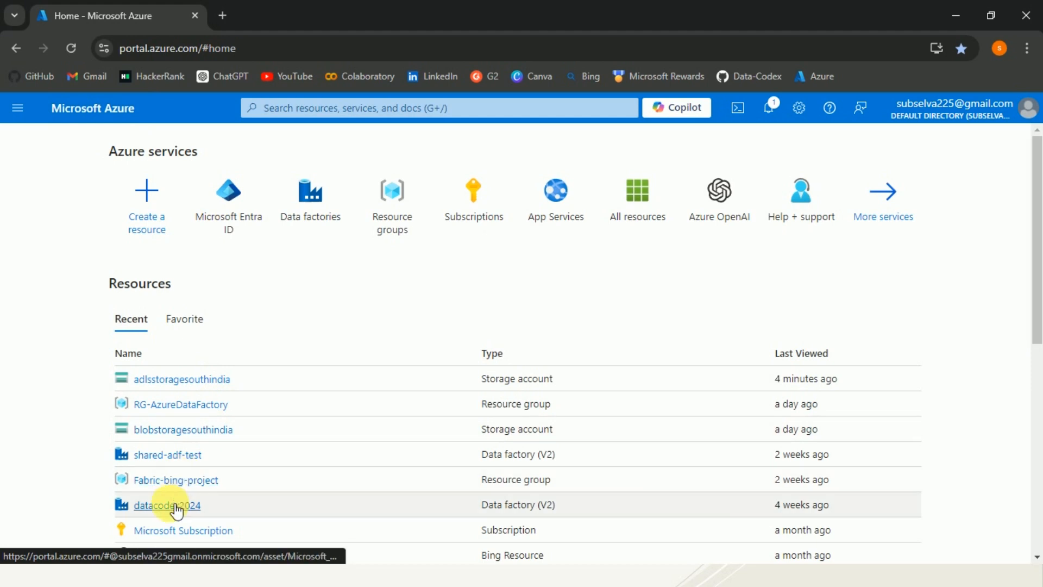
click(174, 508)
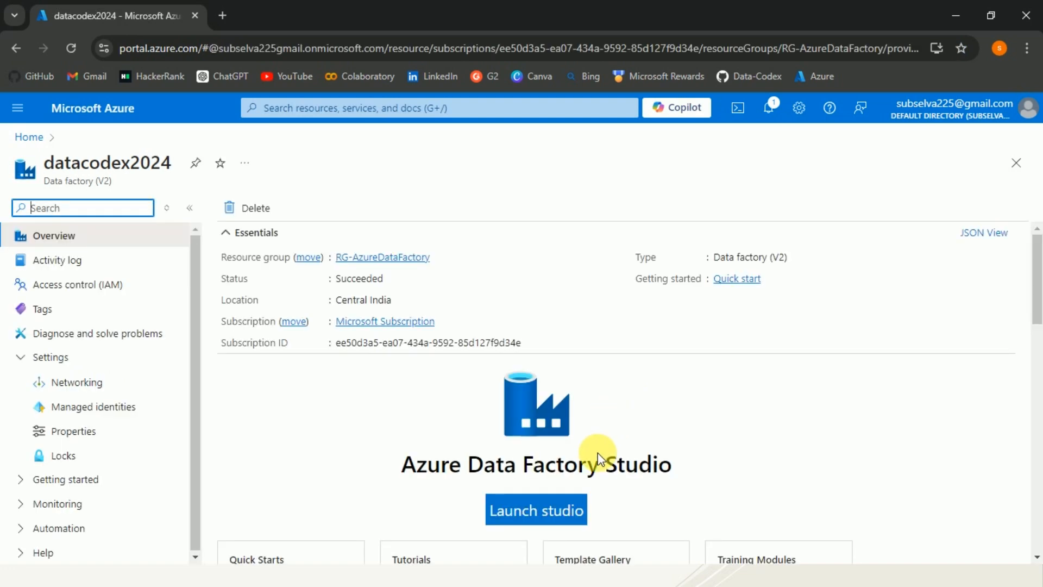
click(540, 511)
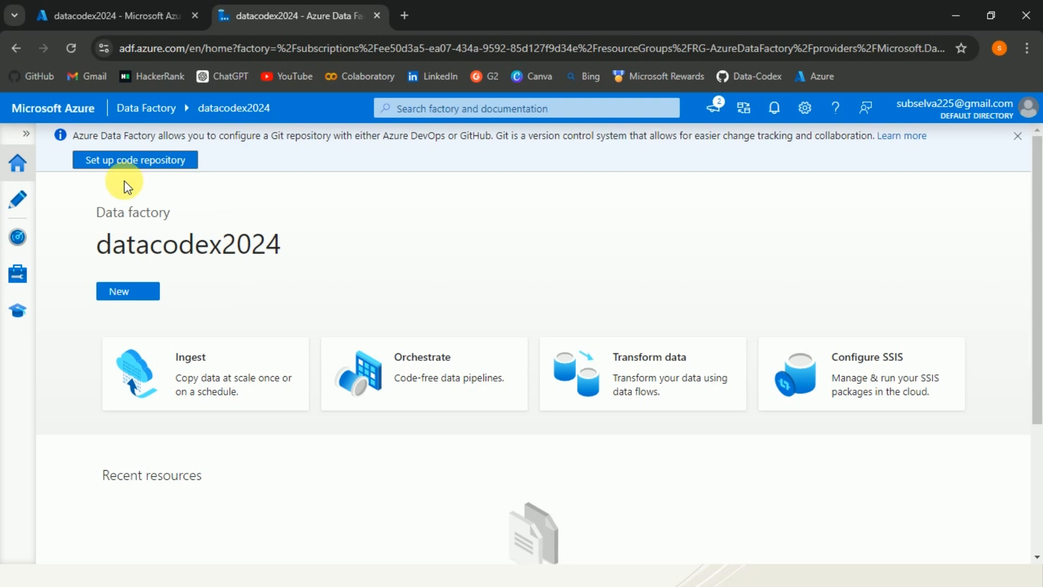
click(18, 275)
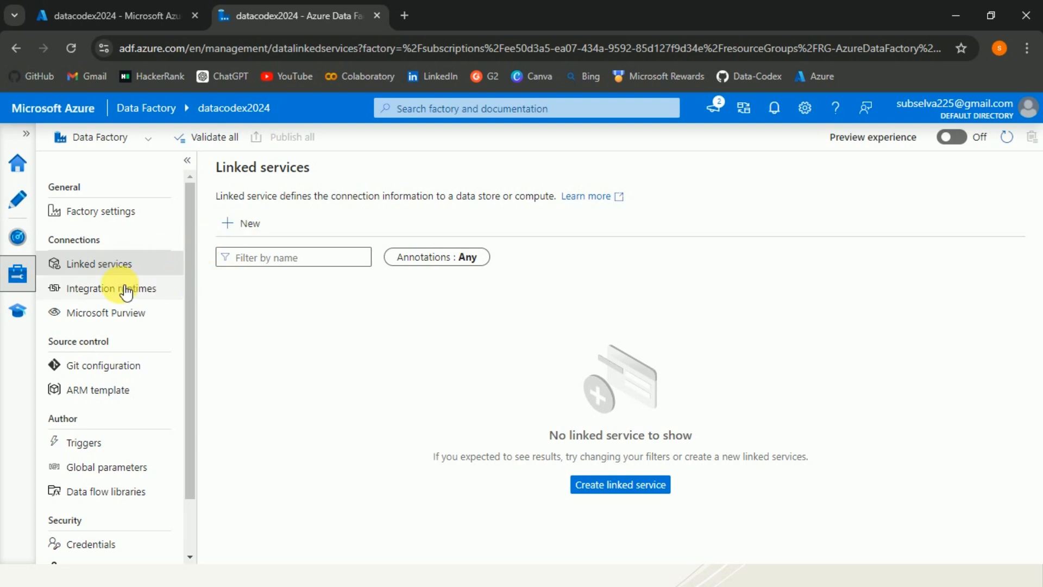
click(125, 291)
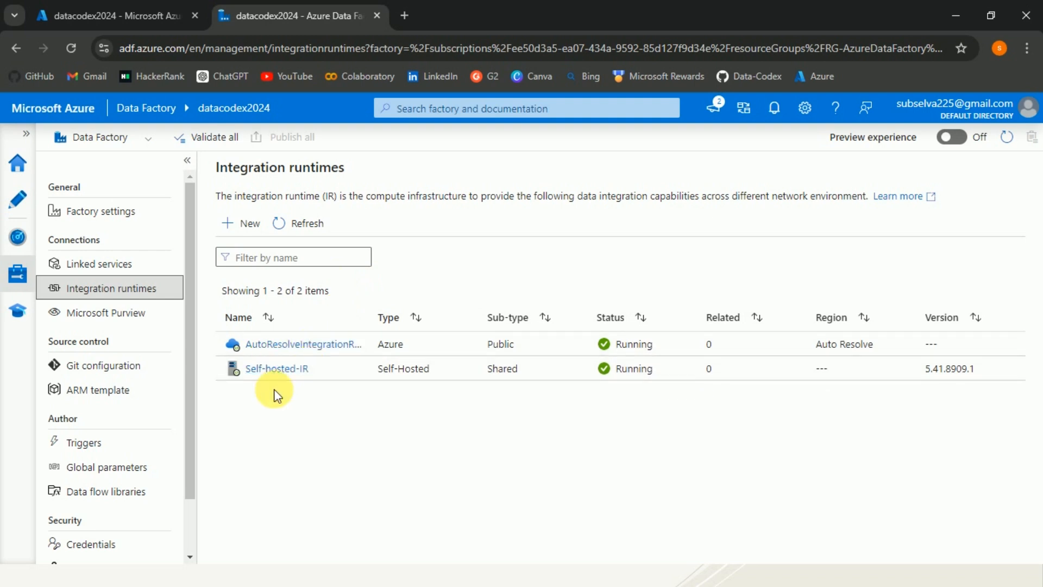
- Start a new linked service with Azure Data Lake Storage Gen2 as the data store
click(120, 262)
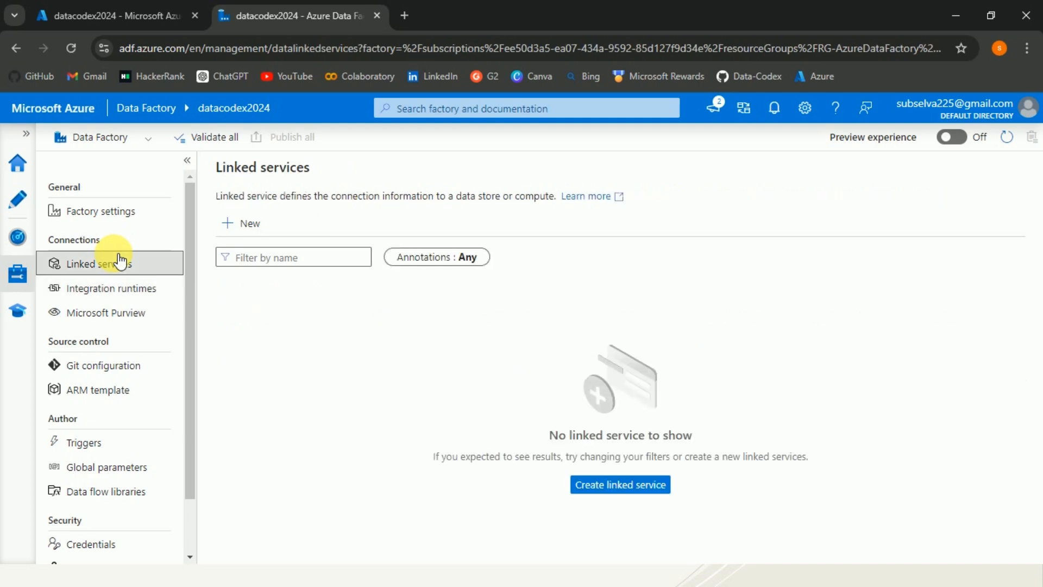
click(251, 223)
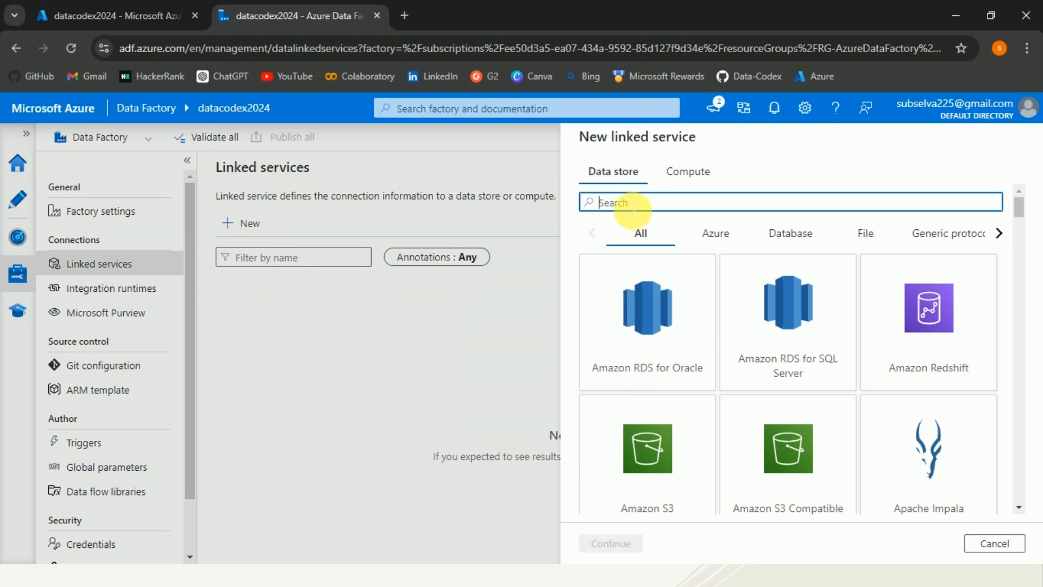
text(azure data)
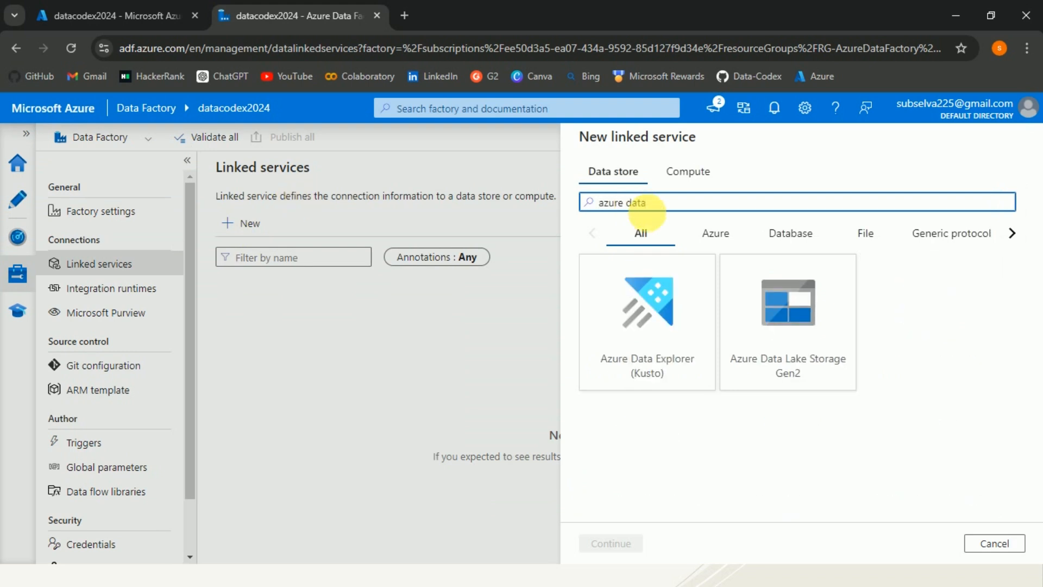
click(821, 320)
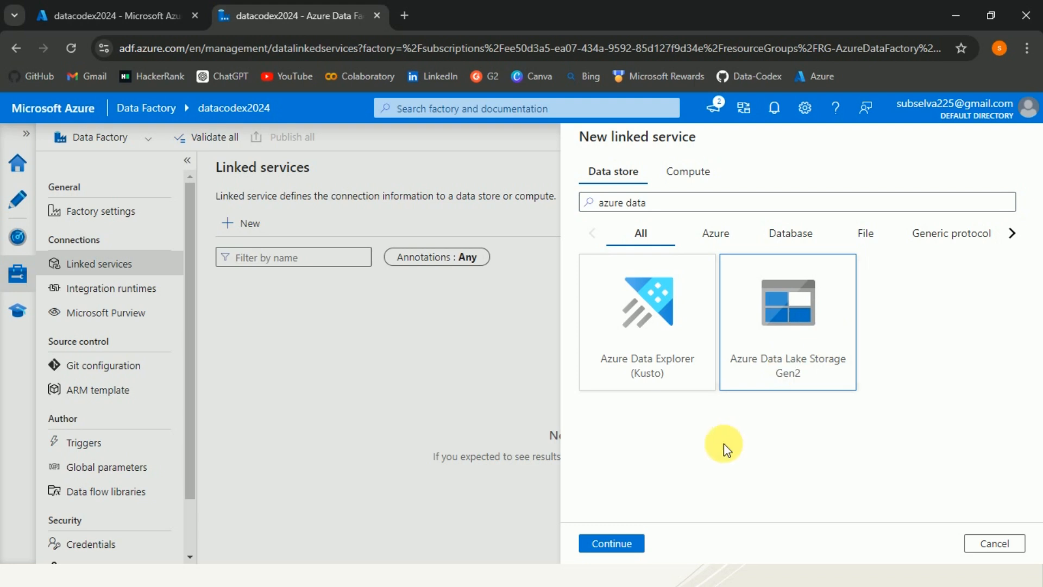
click(605, 545)
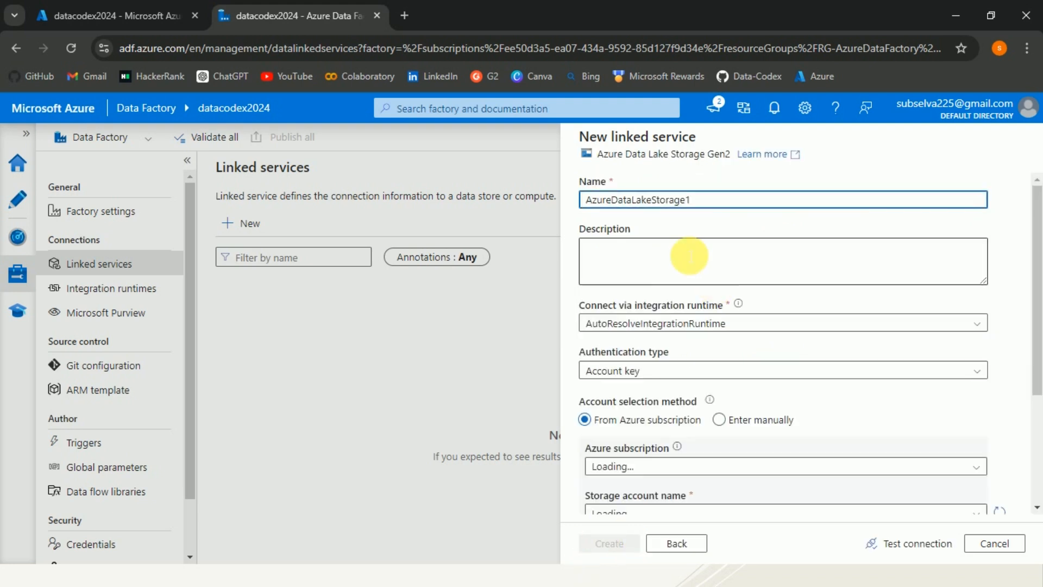
- Name the new linked service LS_adlssouthindia
drag(698, 201, 594, 205)
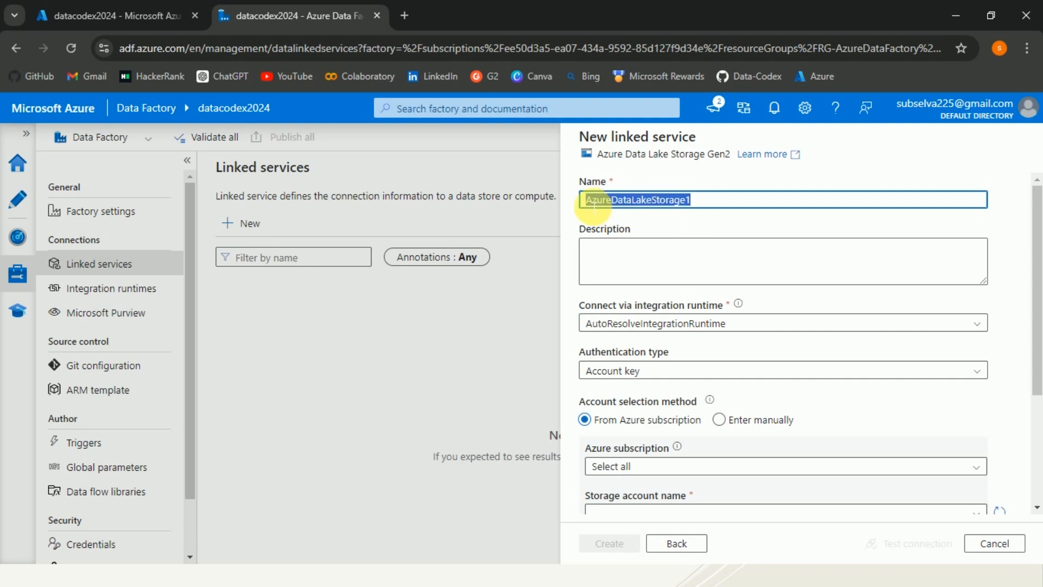
text(LS)
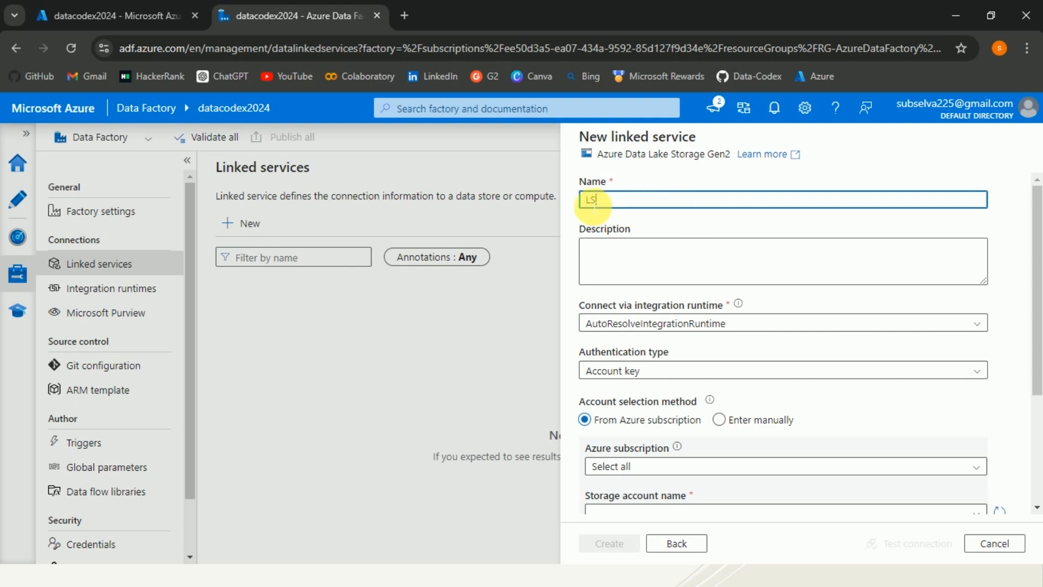
text(_adlssouthindia)
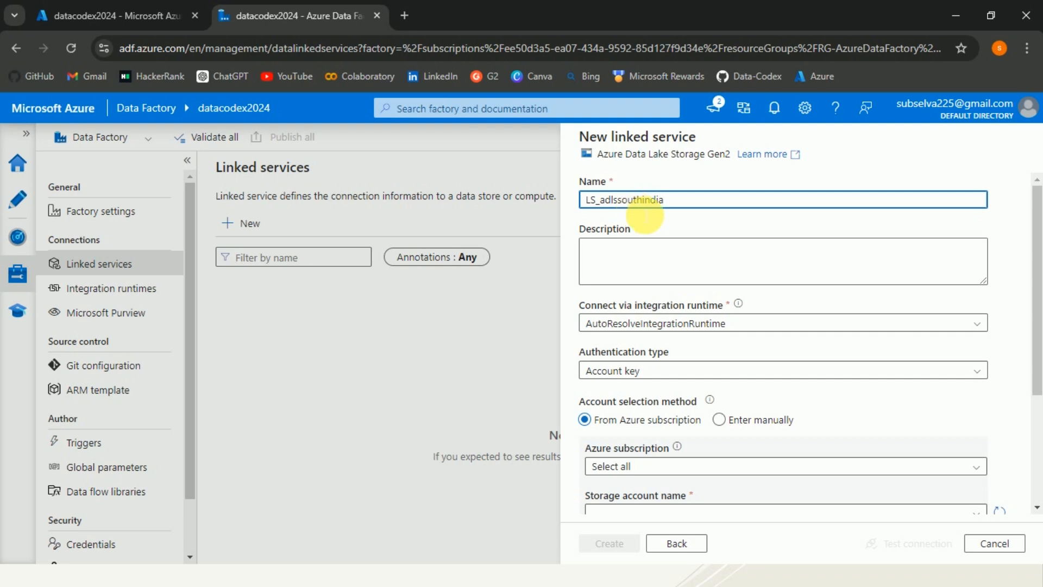
- Review the integration runtime description and the available integration runtime and authentication type options for the linked service
click(738, 303)
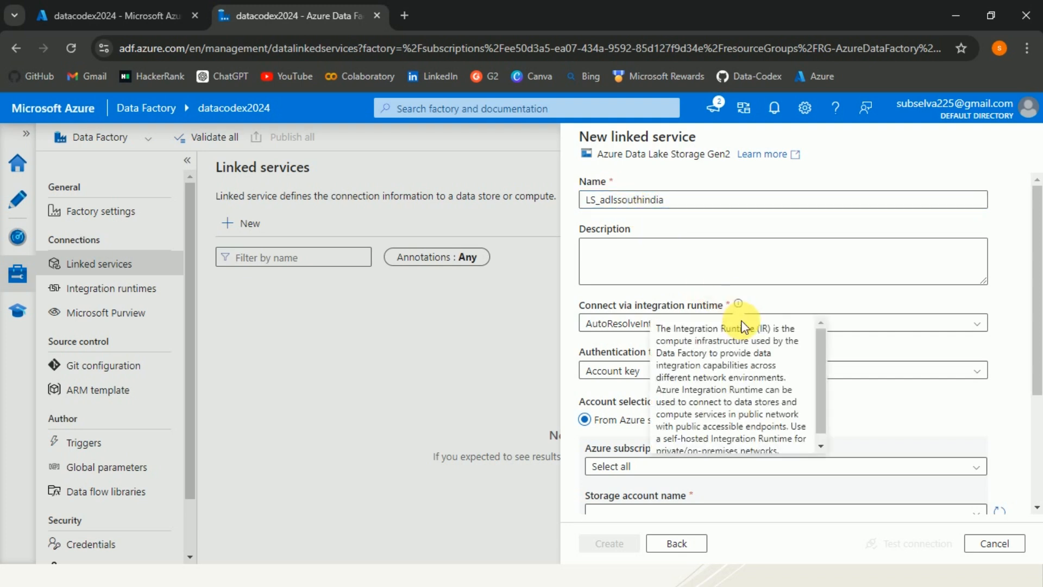
click(870, 323)
click(868, 323)
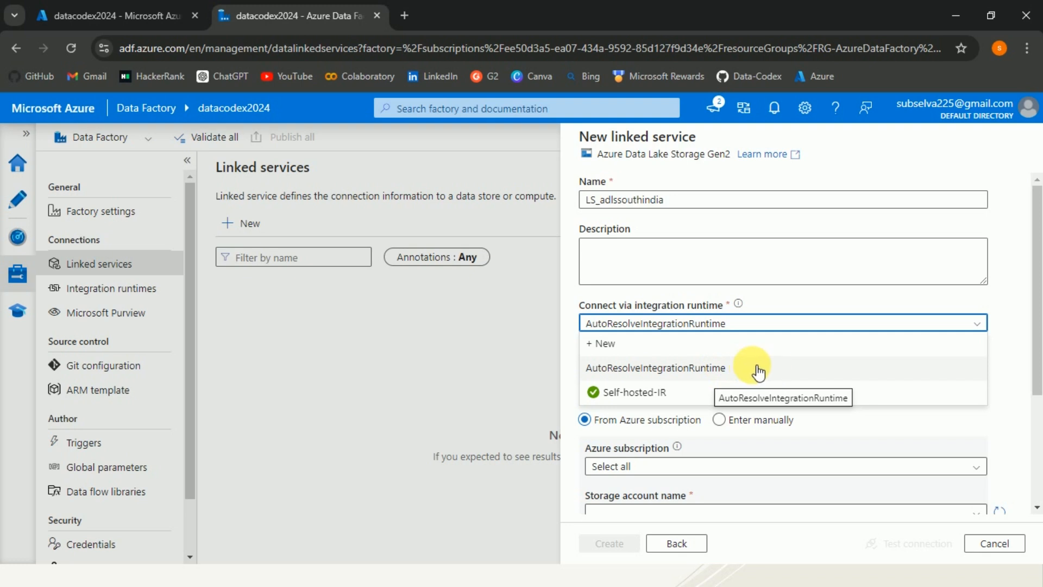
click(1011, 331)
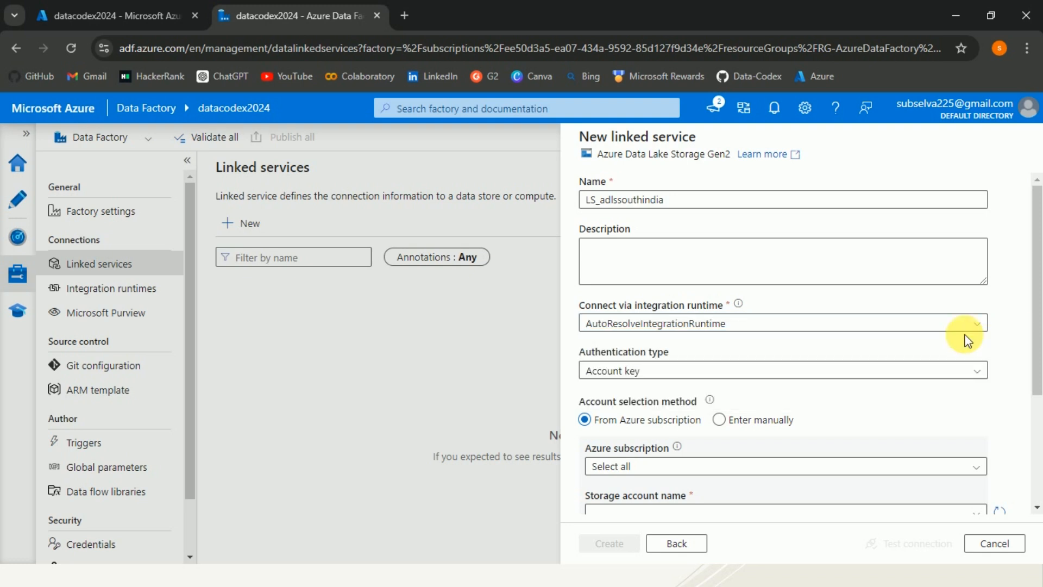
click(831, 371)
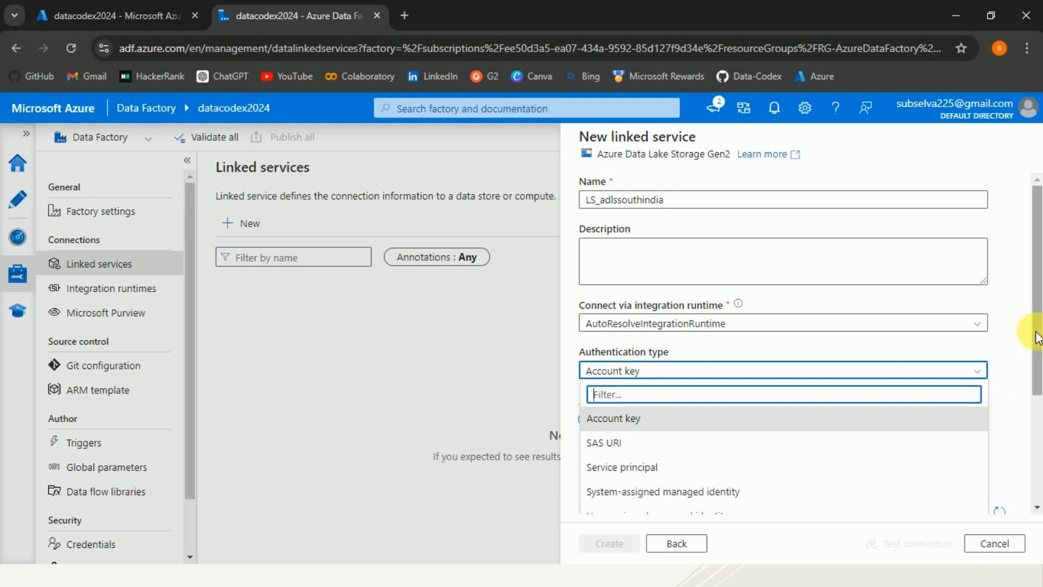
drag(1037, 332, 1037, 367)
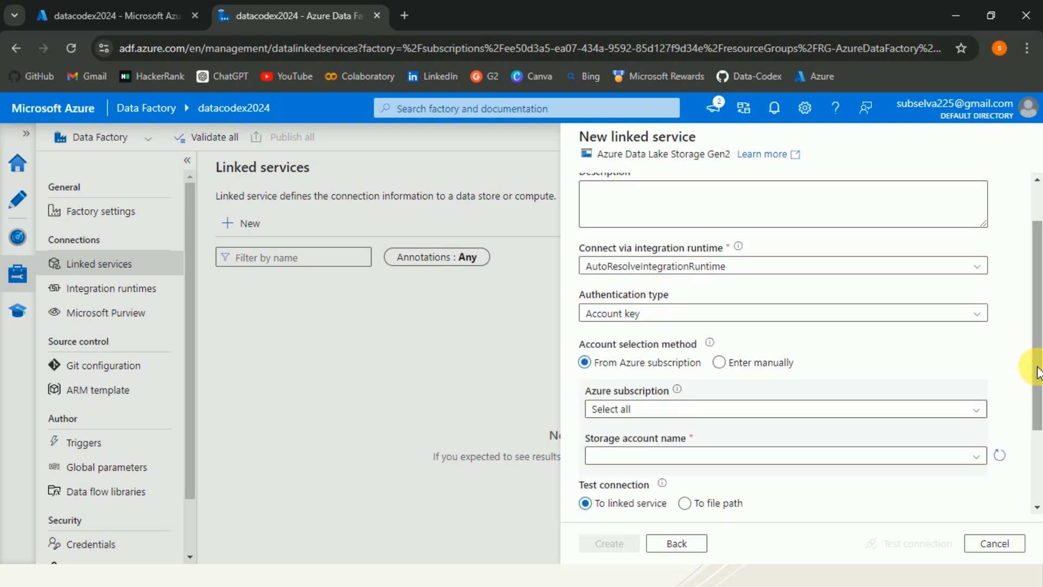
click(977, 313)
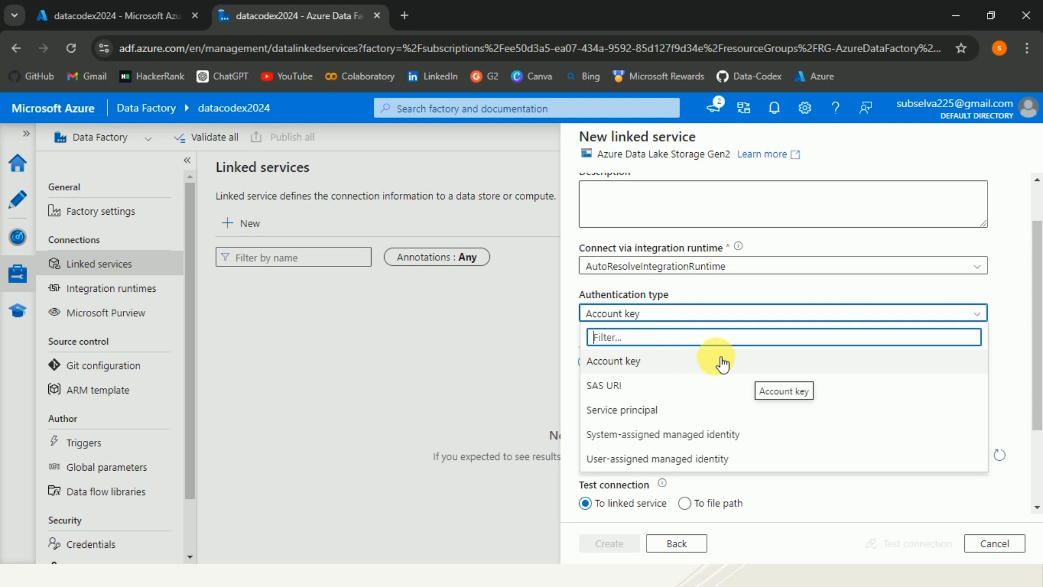
click(1009, 335)
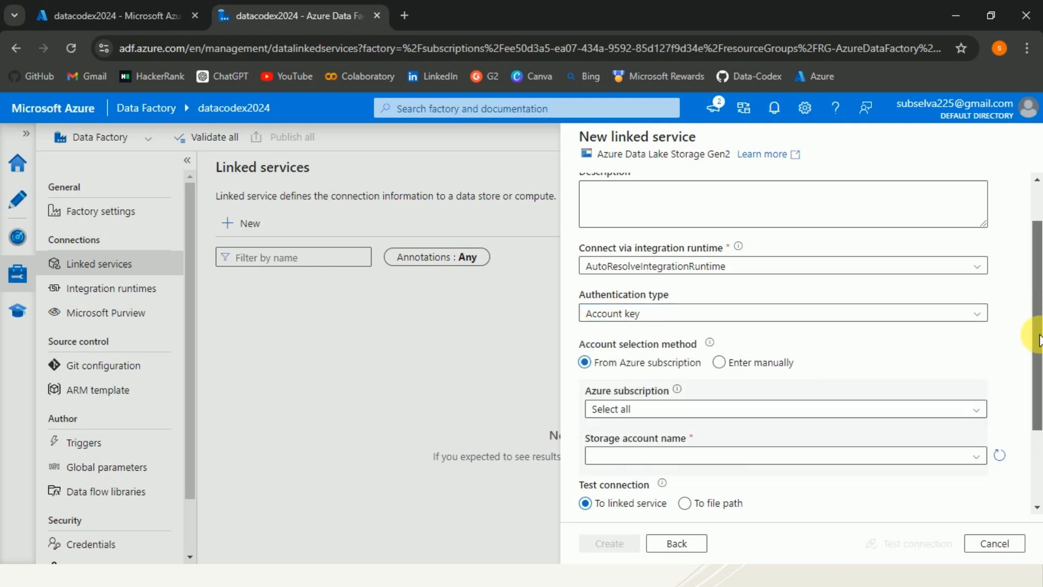
- Choose Microsoft Subscription and the adlsstoragesouthindia storage account for the linked service, and test the connection
scroll(1034, 342, down, 1)
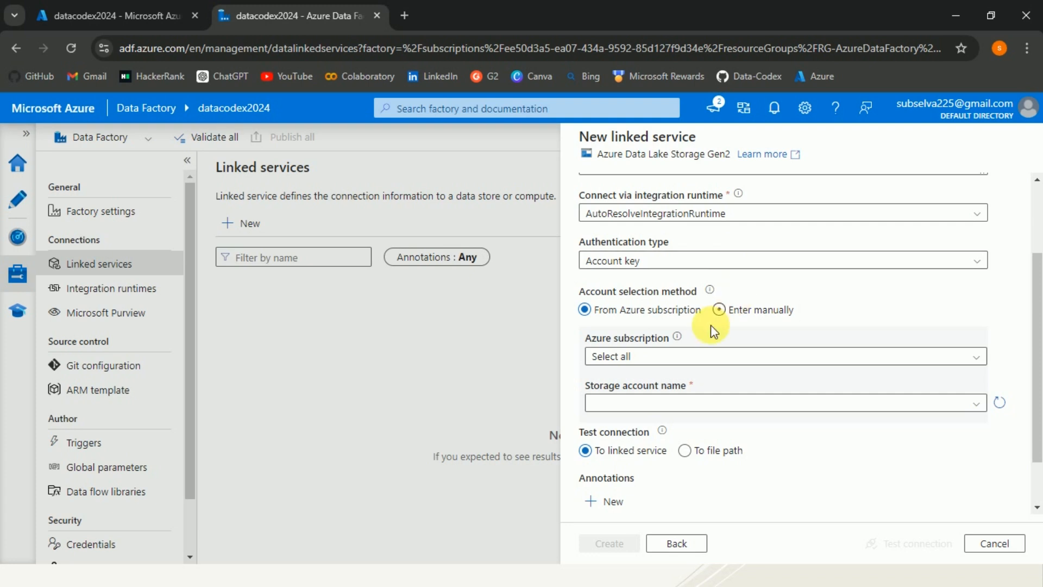
click(700, 356)
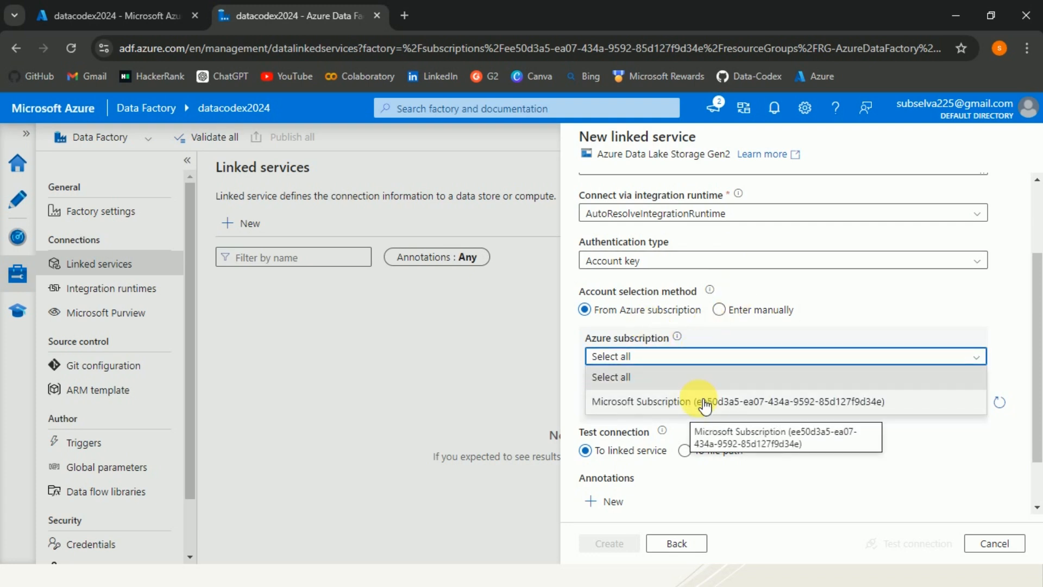
click(704, 405)
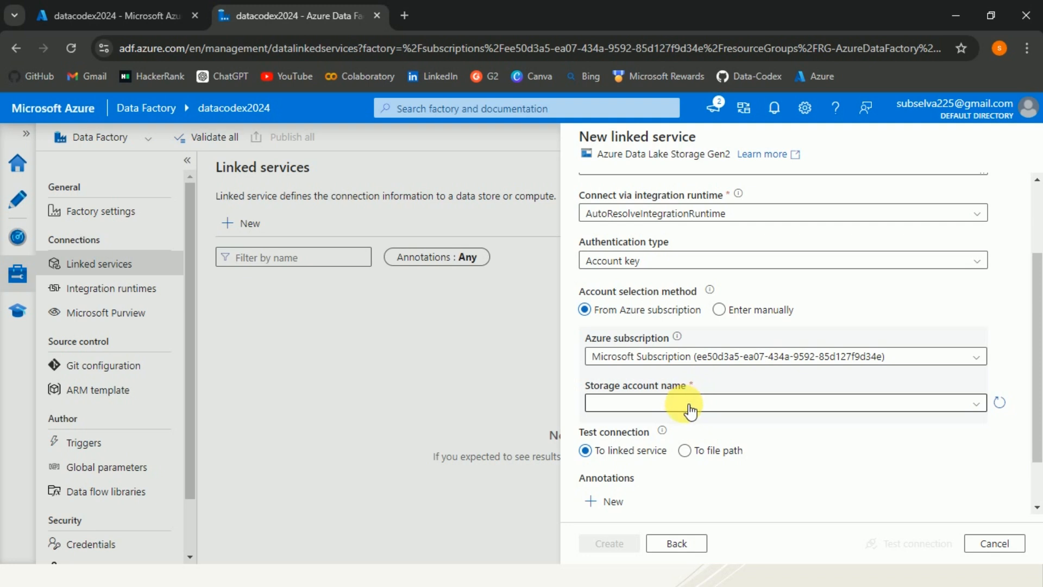
click(689, 404)
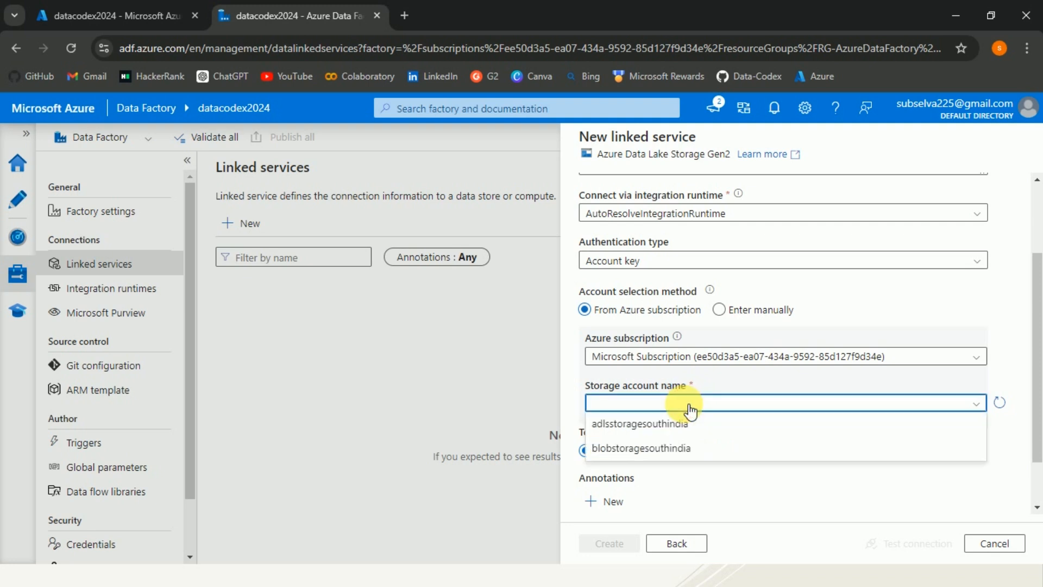
click(664, 429)
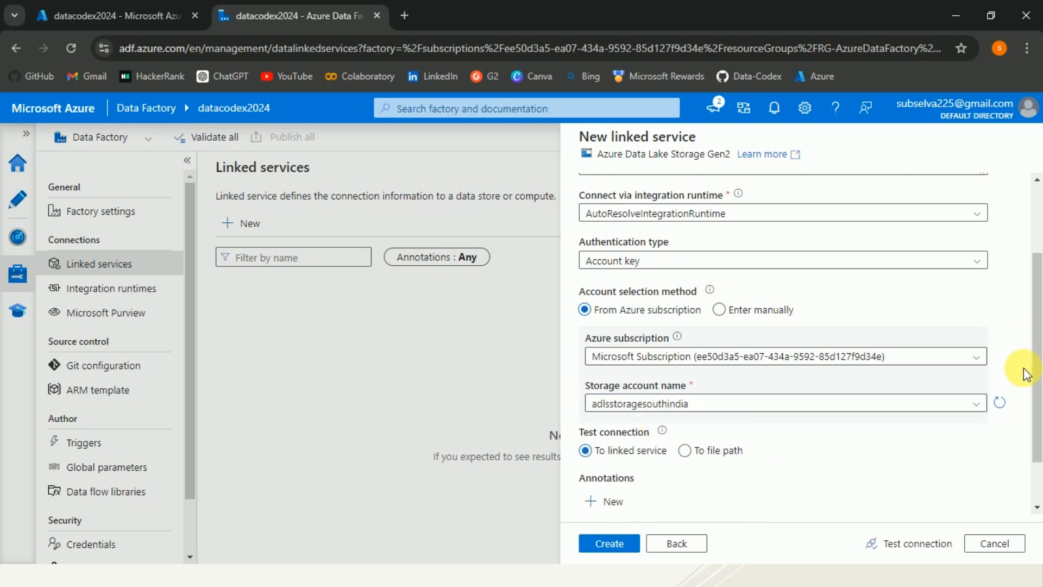
scroll(1025, 375, down, 1)
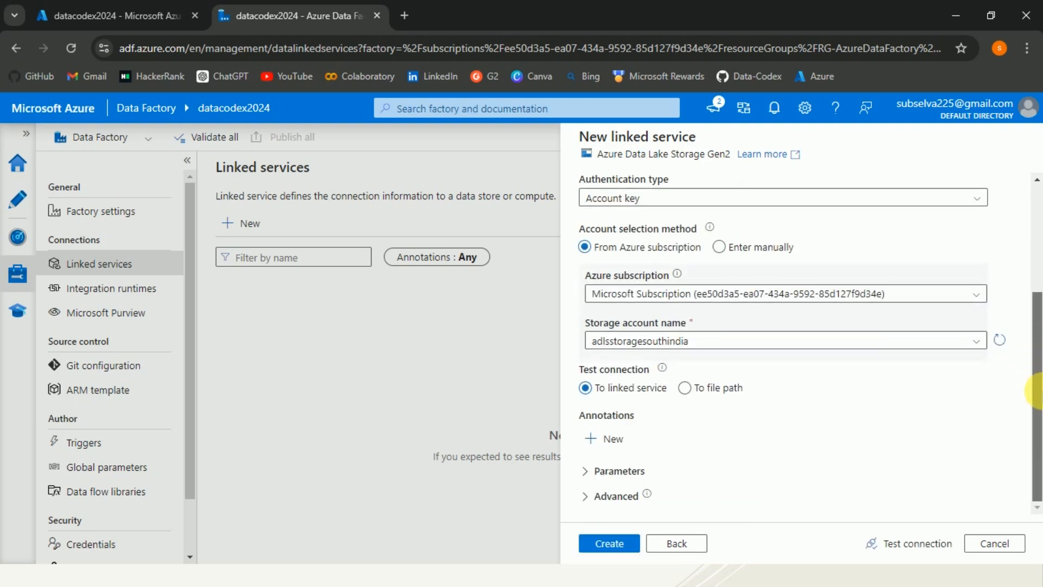
click(919, 553)
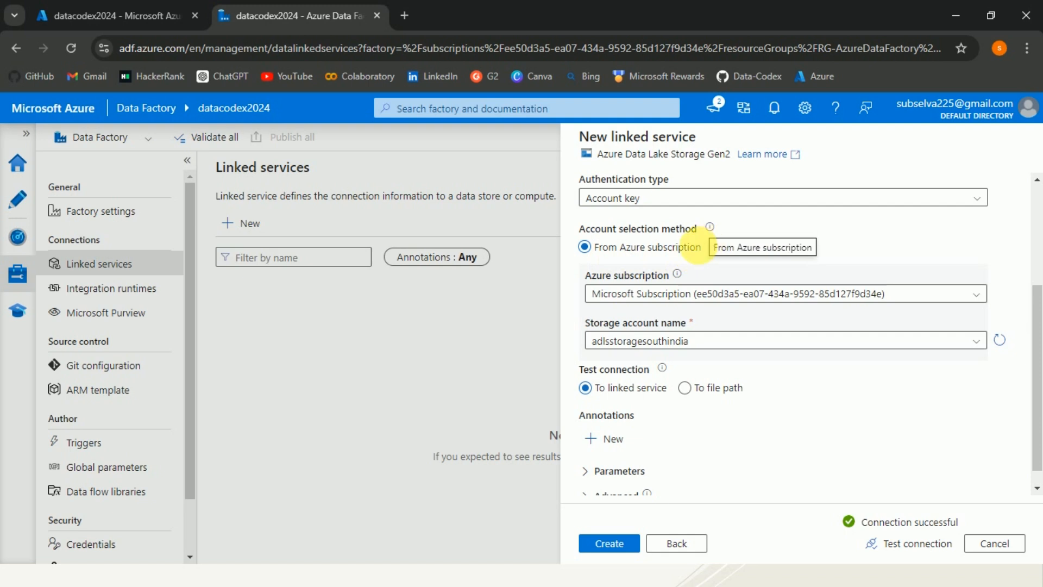
- Change the linked service's account selection method from Azure subscription to Enter manually
drag(704, 254, 598, 260)
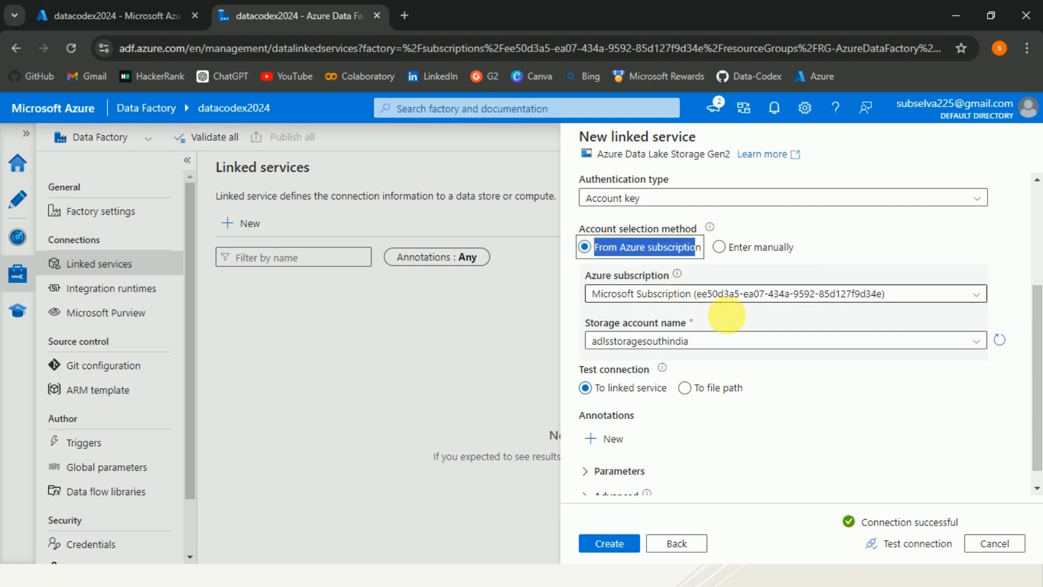
click(960, 296)
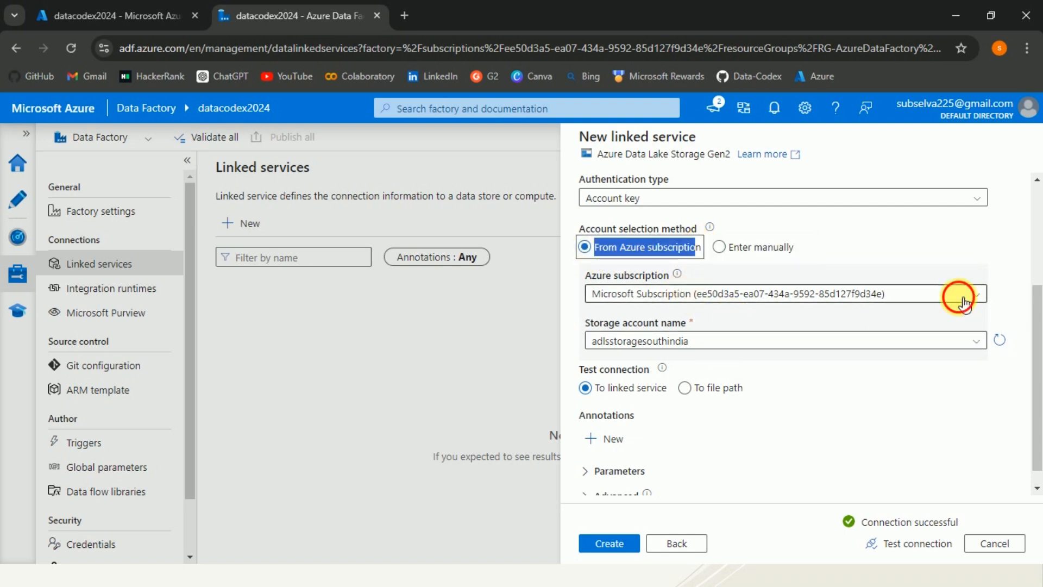
click(1006, 295)
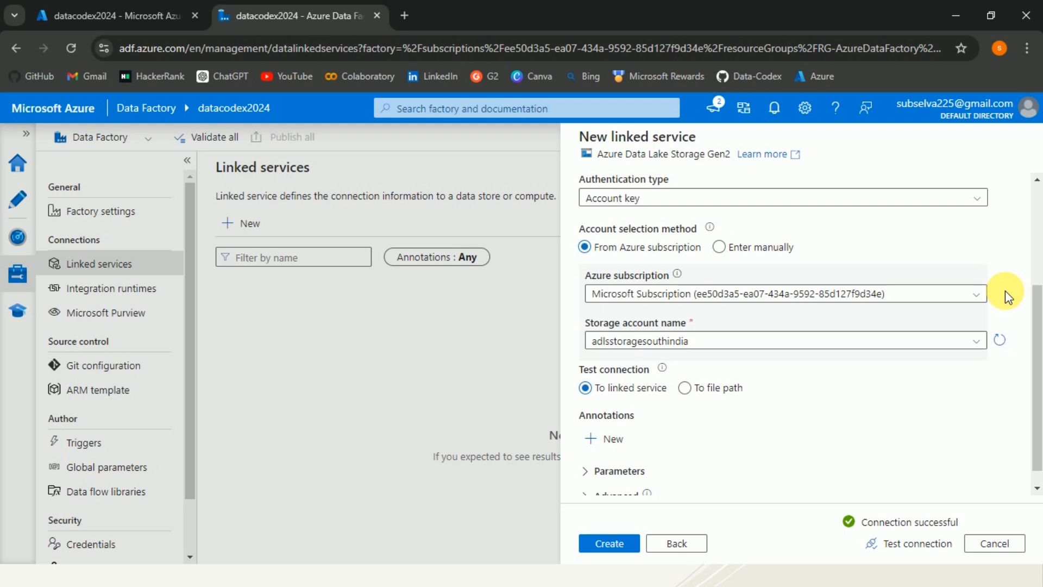
click(728, 251)
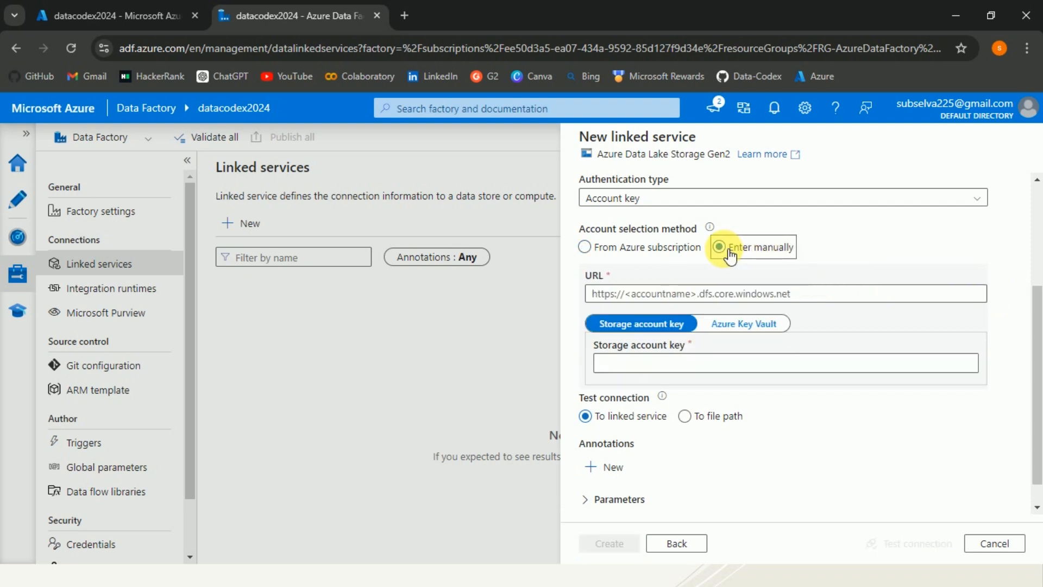
click(714, 296)
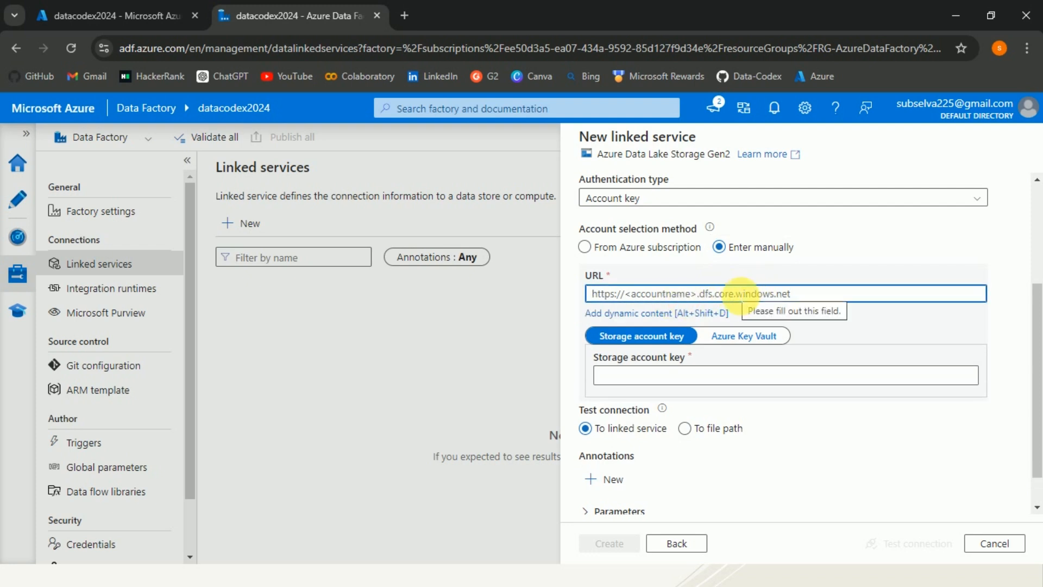
click(729, 374)
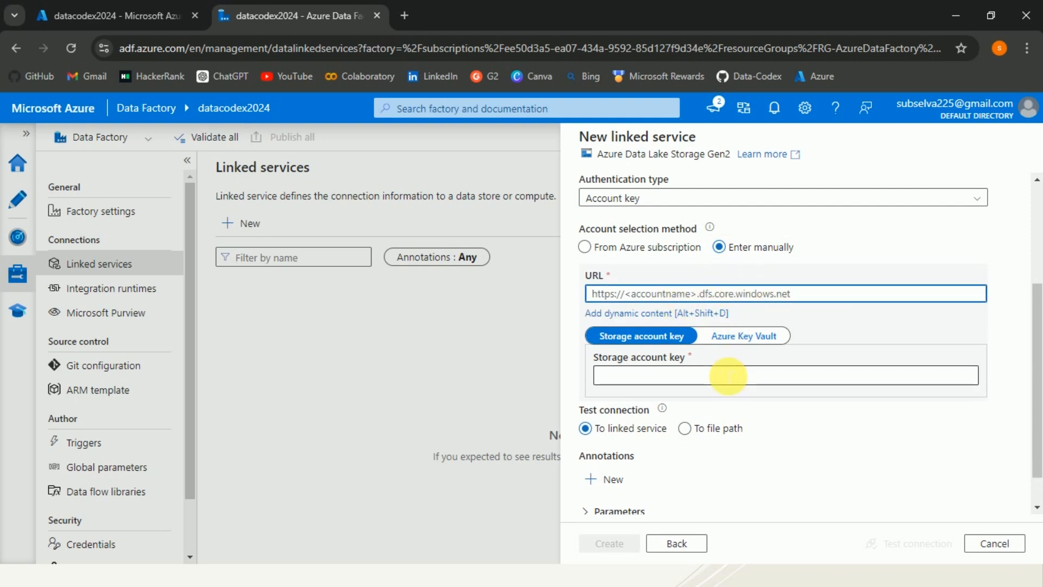
click(797, 414)
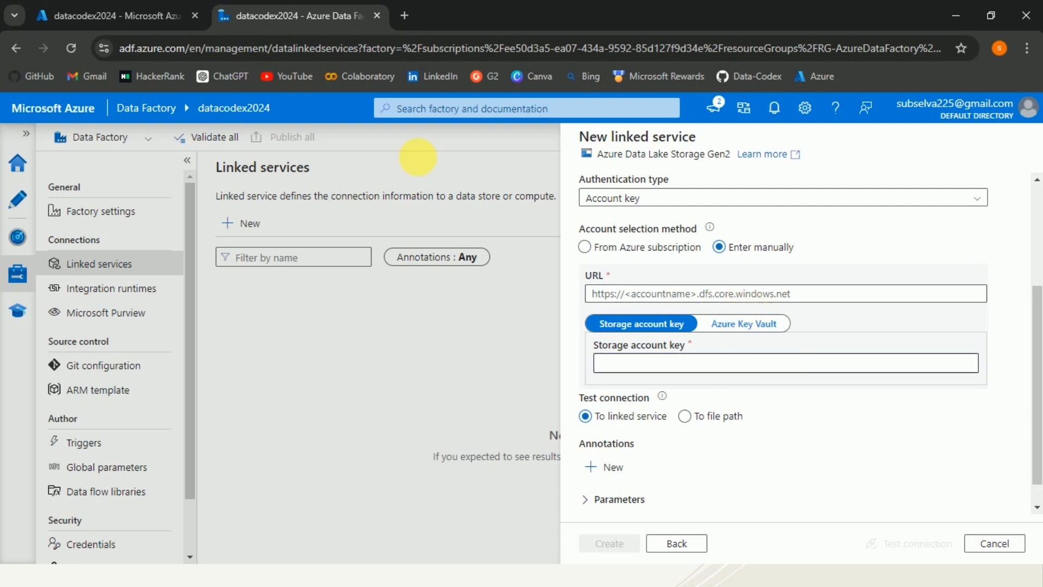
- Switch to the Azure portal and open the Endpoints page of the adlsstoragesouthindia storage account
click(124, 7)
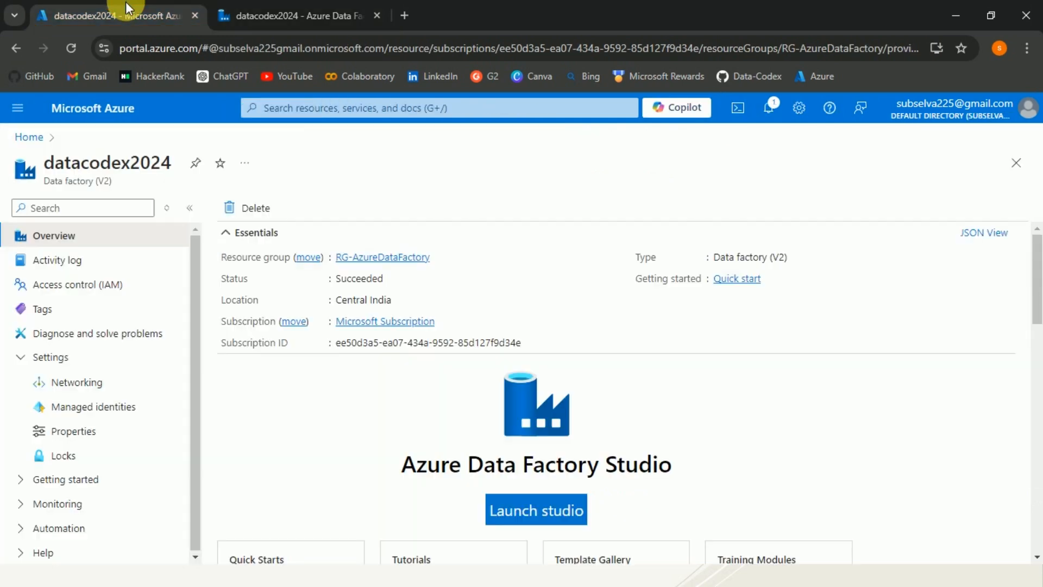
click(75, 107)
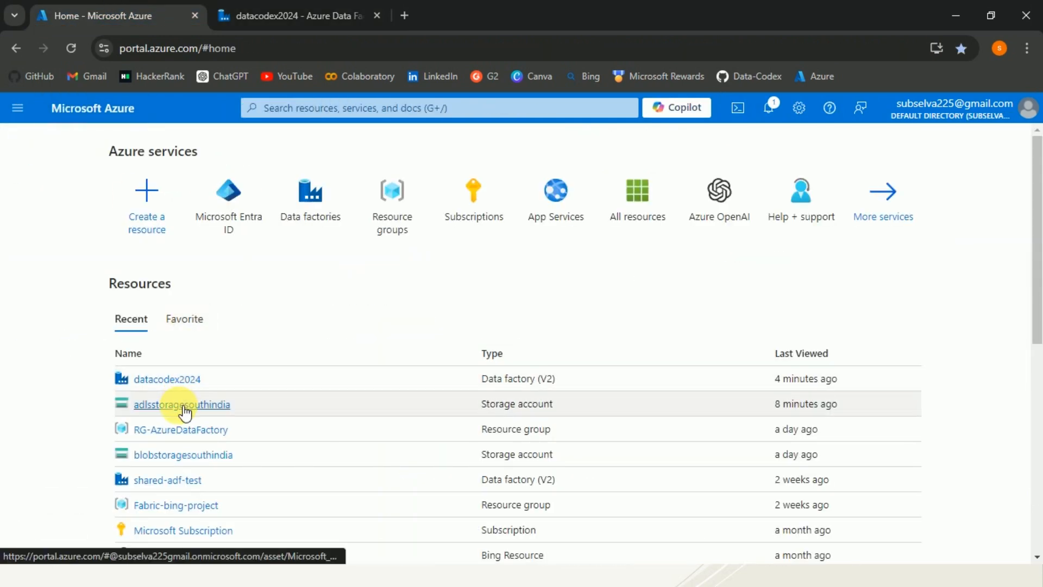
click(183, 408)
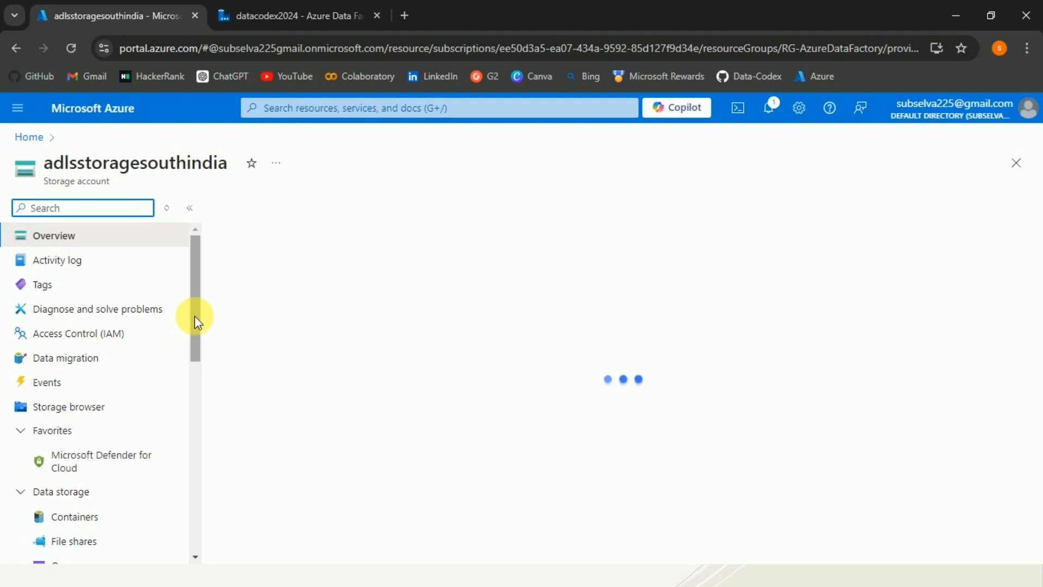
drag(194, 315, 197, 487)
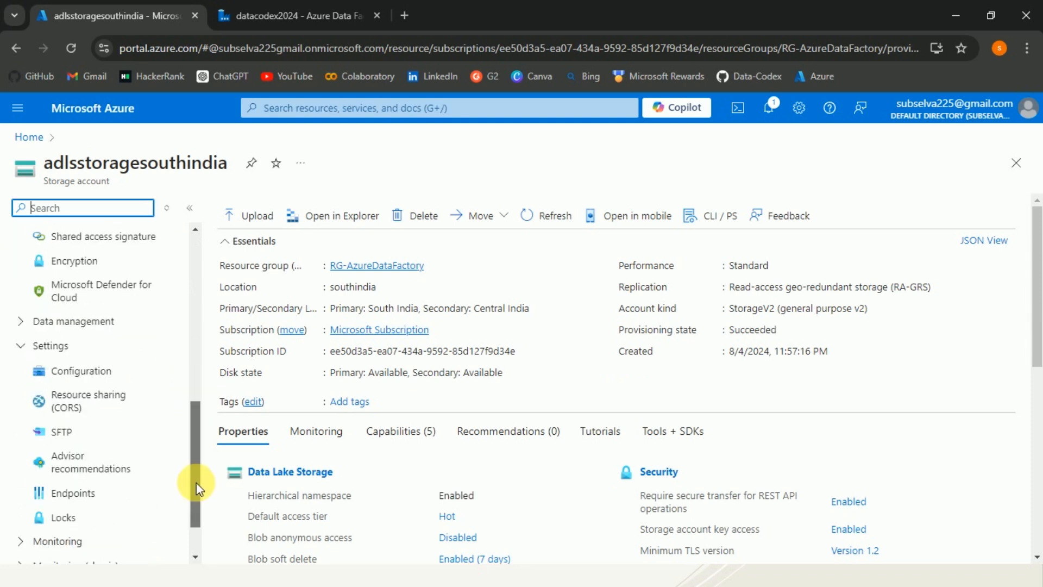
click(76, 493)
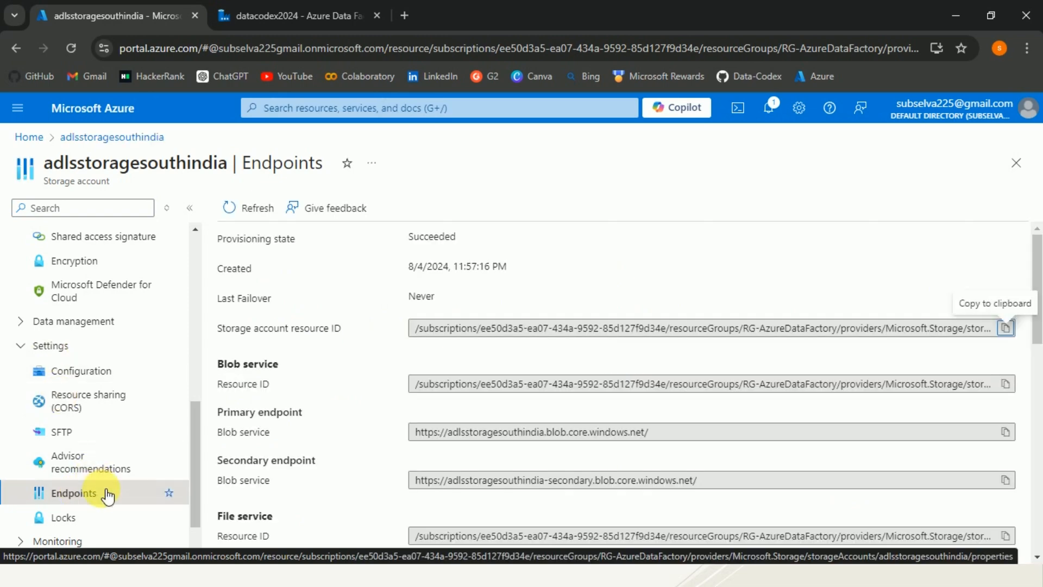
drag(1032, 262, 1035, 468)
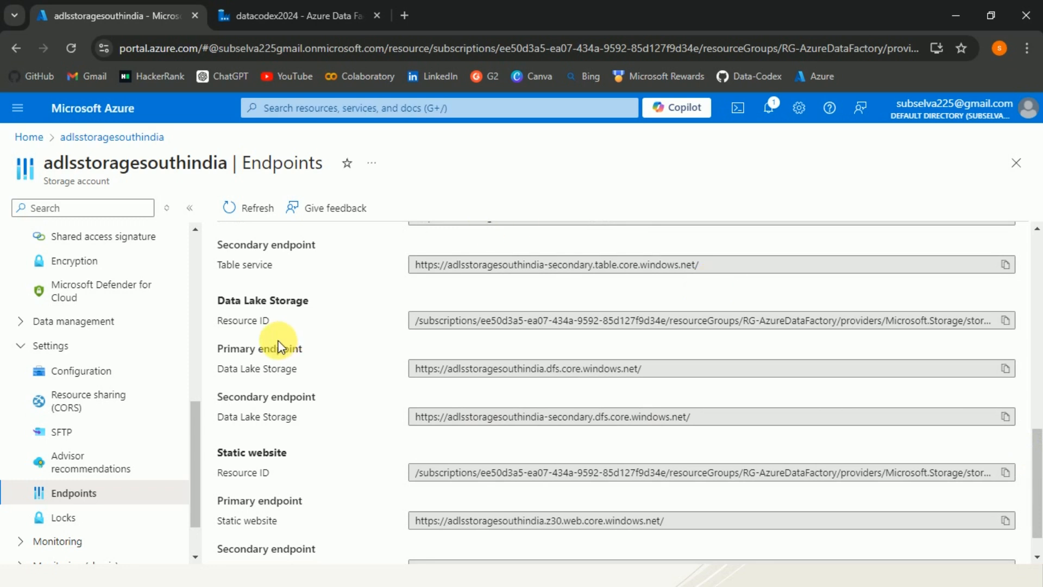
drag(309, 302, 219, 303)
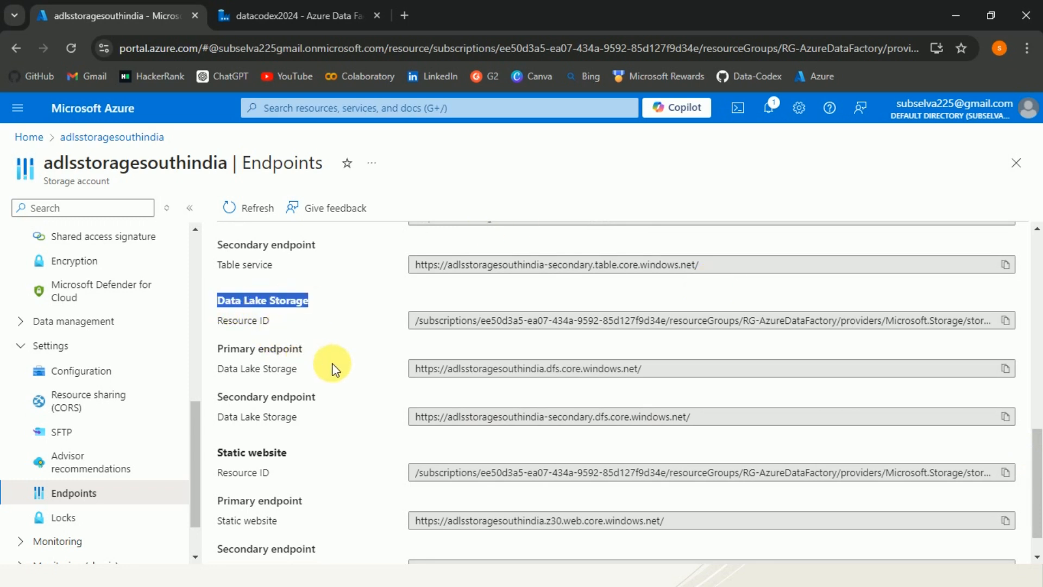
click(1006, 369)
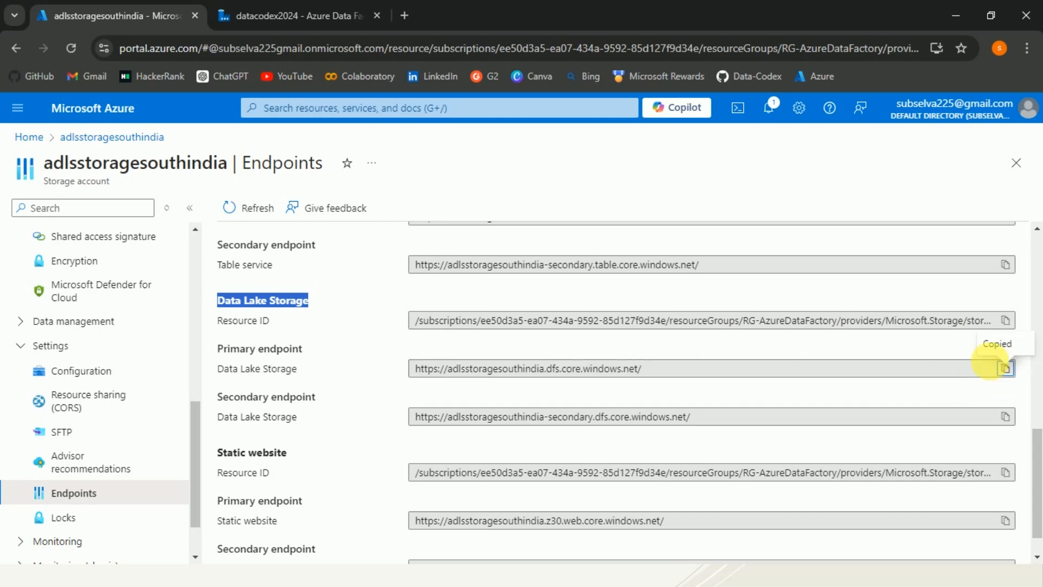
click(258, 12)
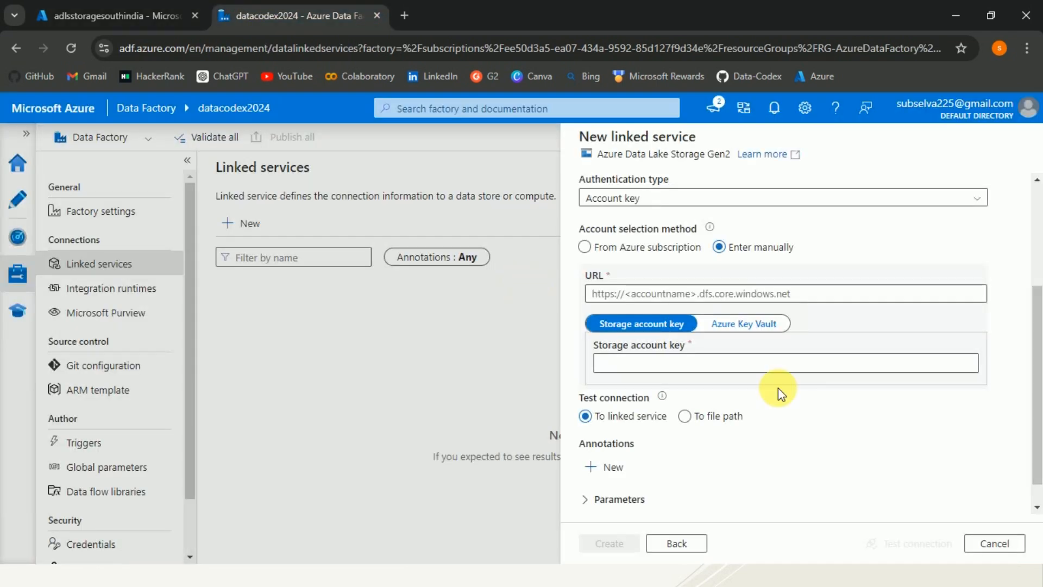
click(706, 295)
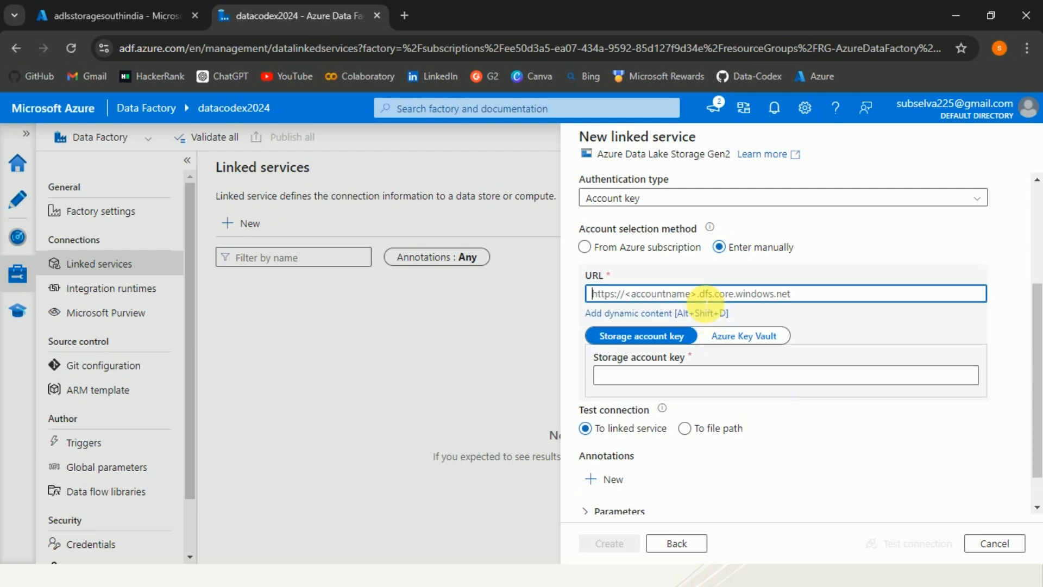
key(ctrl+v)
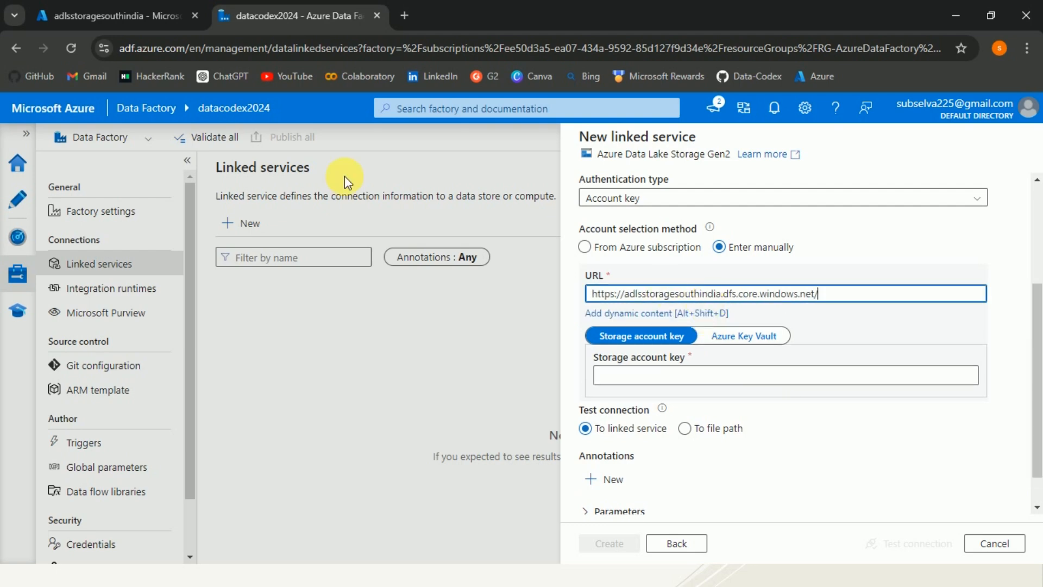
- Return to the storage account in the Azure portal, reveal the key1 access key and copy it
click(87, 15)
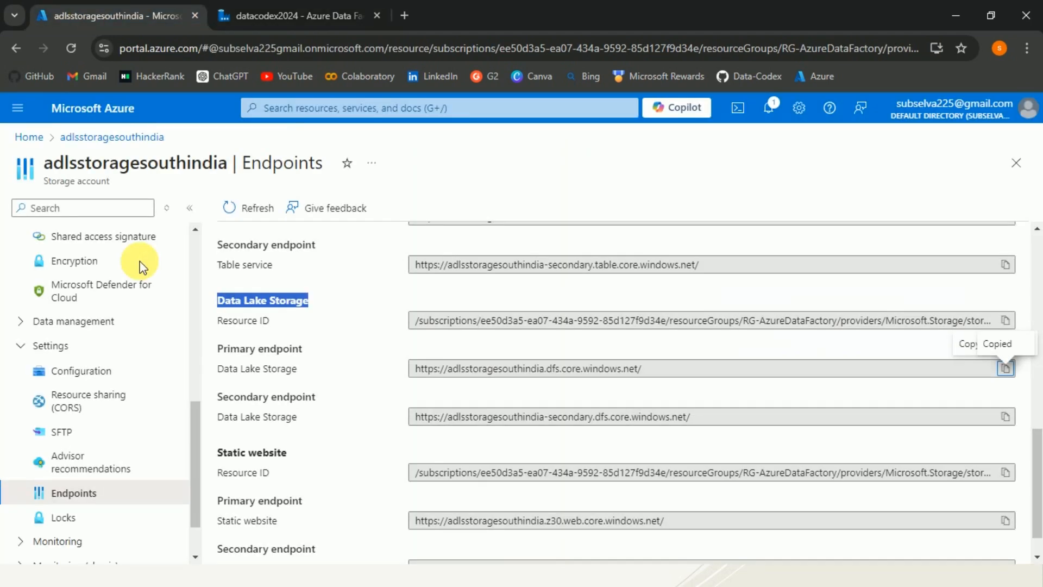
drag(192, 429, 198, 343)
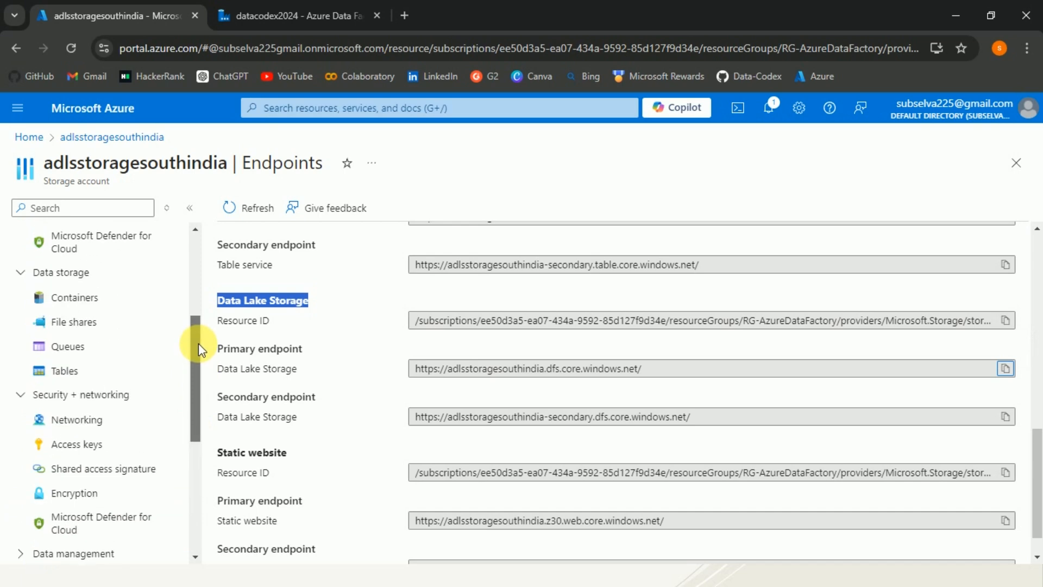
click(101, 447)
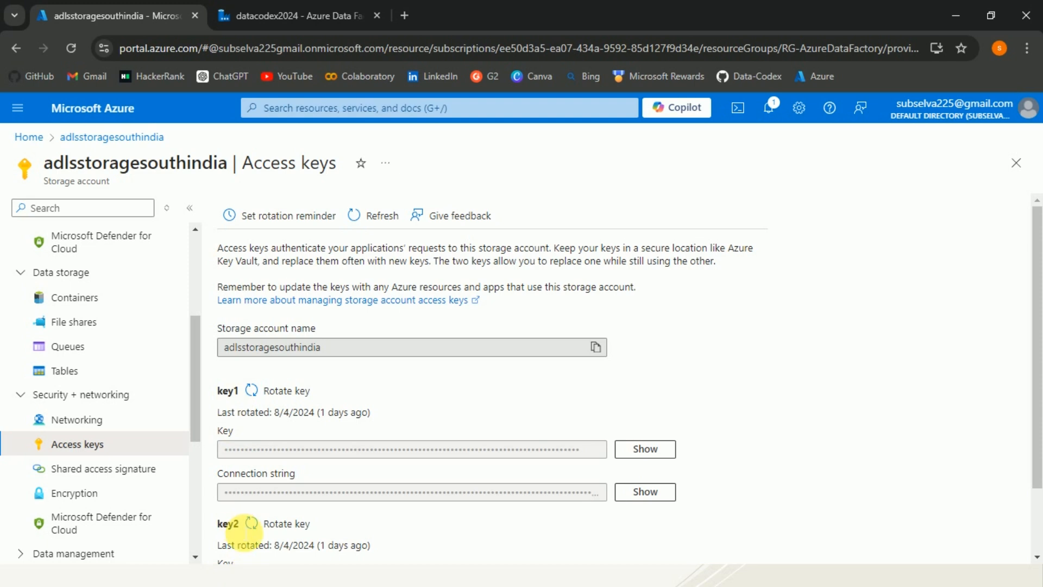
click(643, 455)
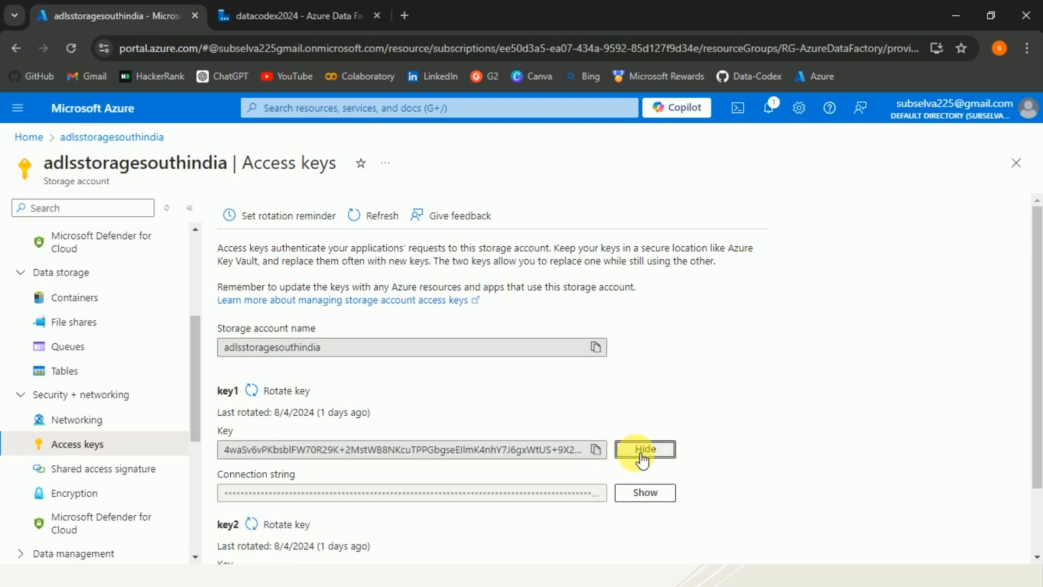
click(605, 452)
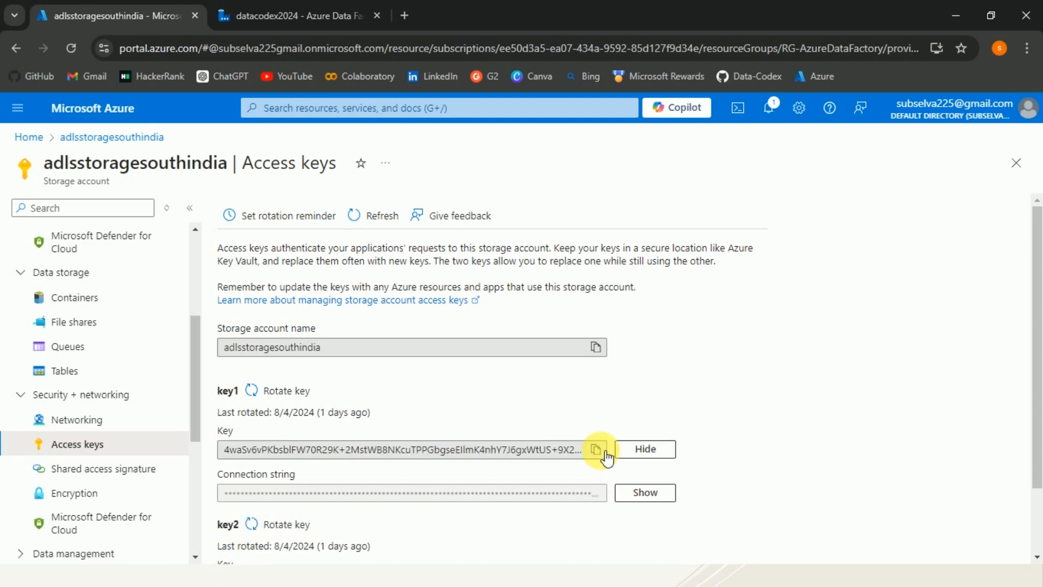
- Paste the copied access key as the linked service's storage account key in Data Factory and test the connection
click(331, 8)
click(729, 375)
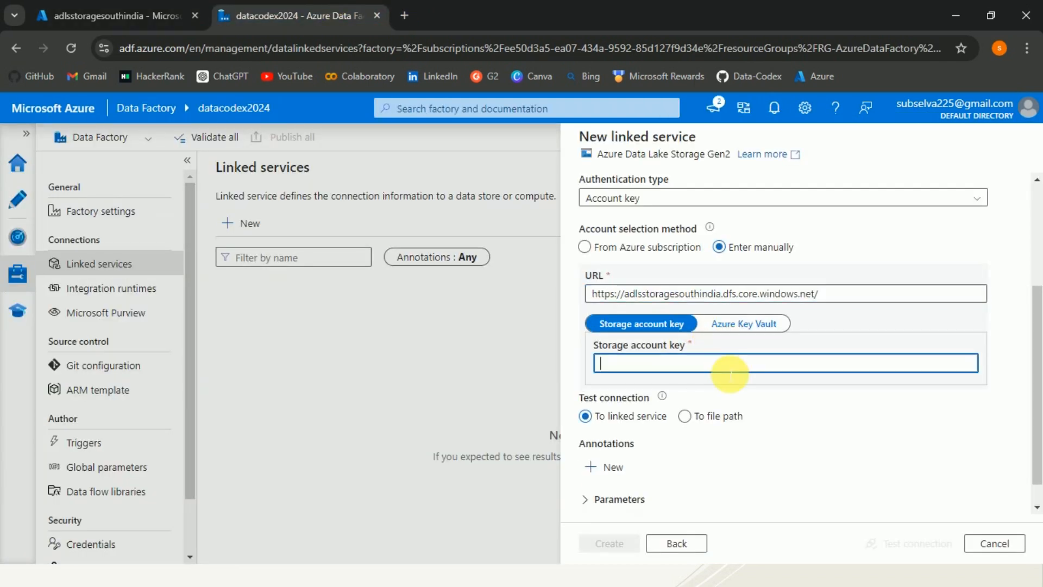
key(ctrl+v)
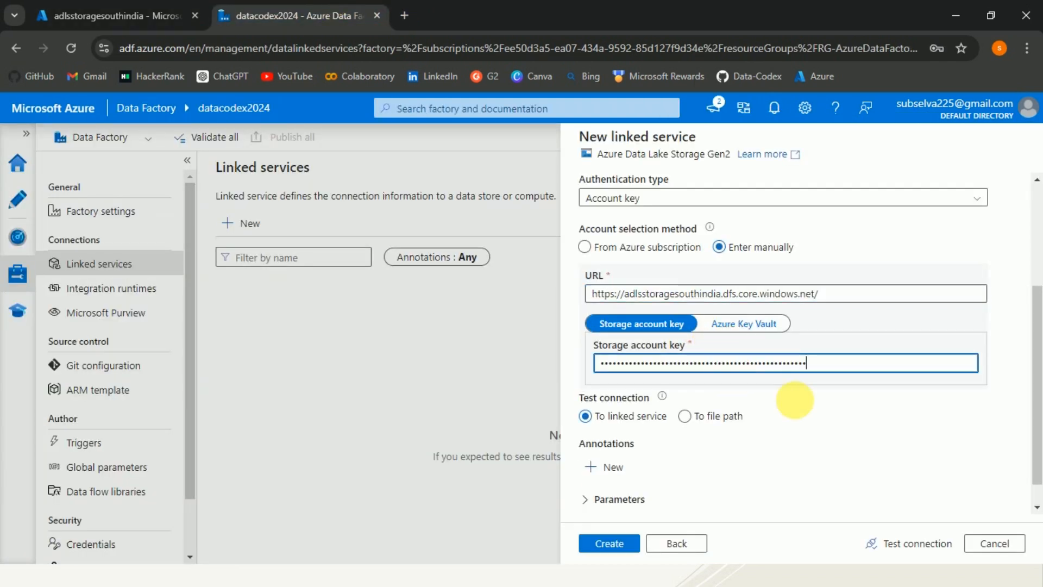
click(891, 543)
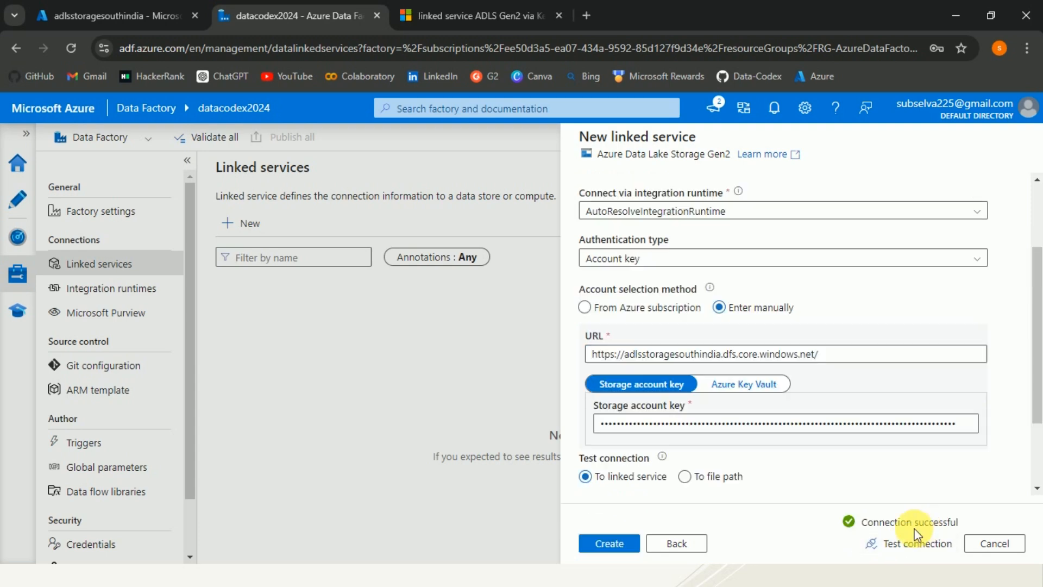
drag(1037, 296, 1038, 355)
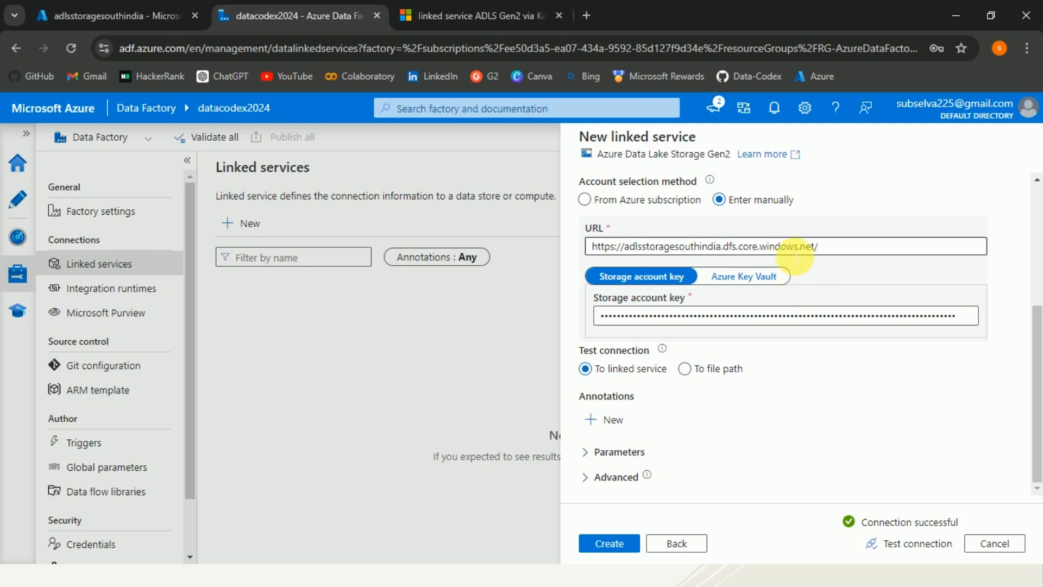
drag(1038, 361, 1038, 329)
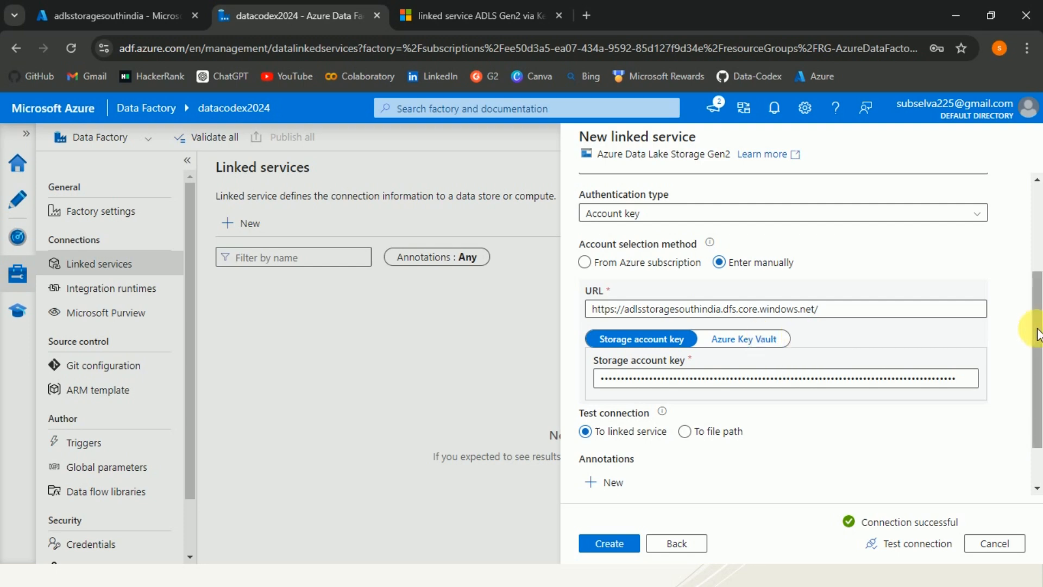
- Review the linked service's settings and create LS_adlssouthindia
drag(1037, 342, 1039, 234)
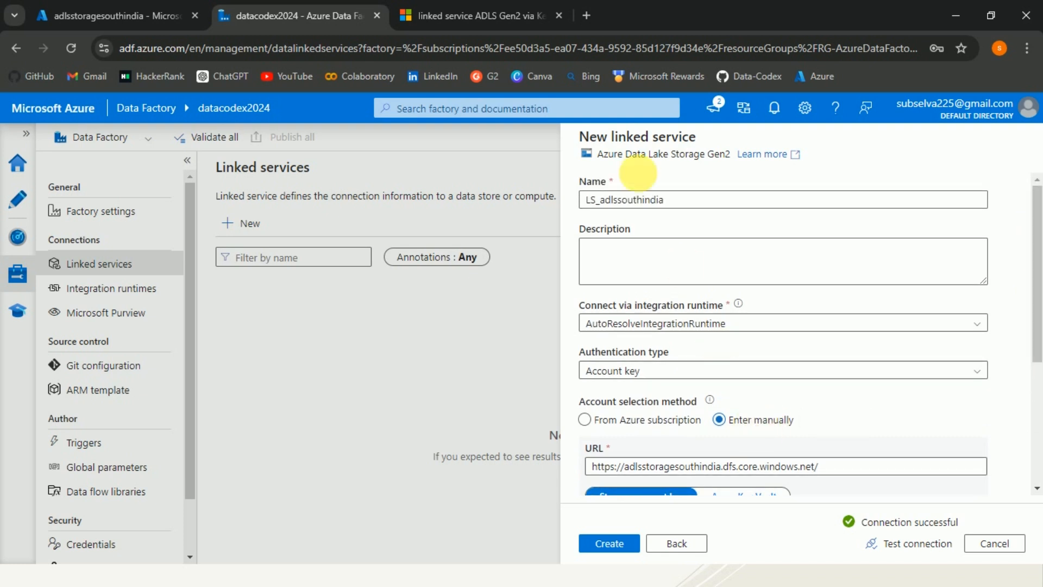
click(625, 545)
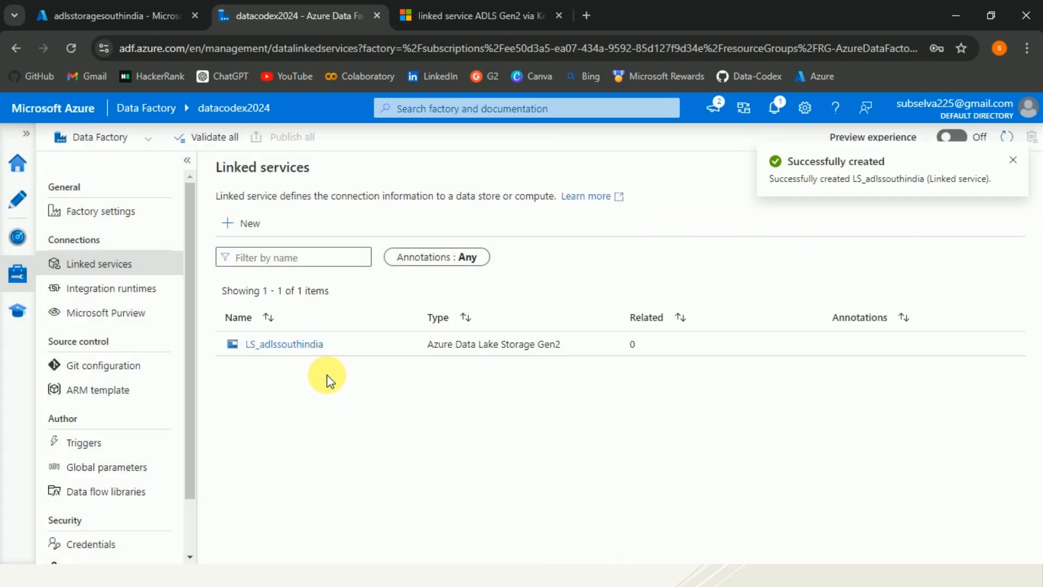
- Start a new dataset in the factory's authoring area, using Azure Data Lake Storage Gen2 as the data store and Excel as the format
click(19, 213)
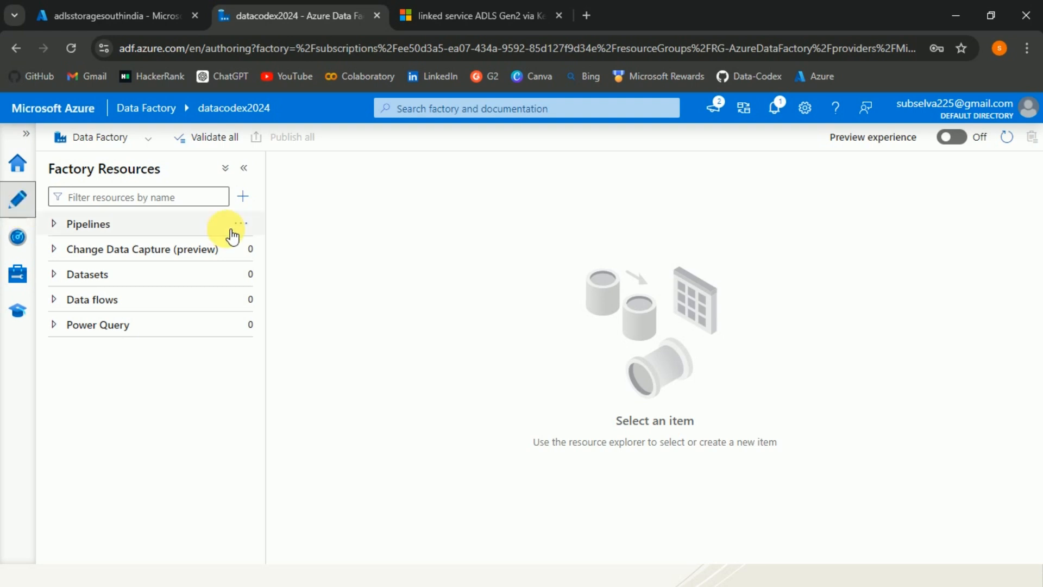
click(248, 279)
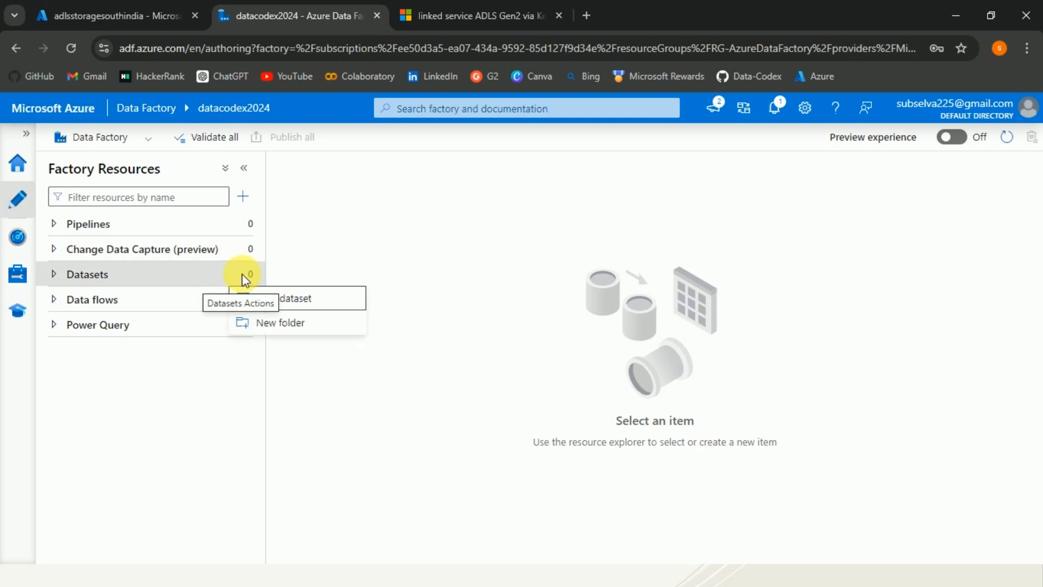
click(290, 304)
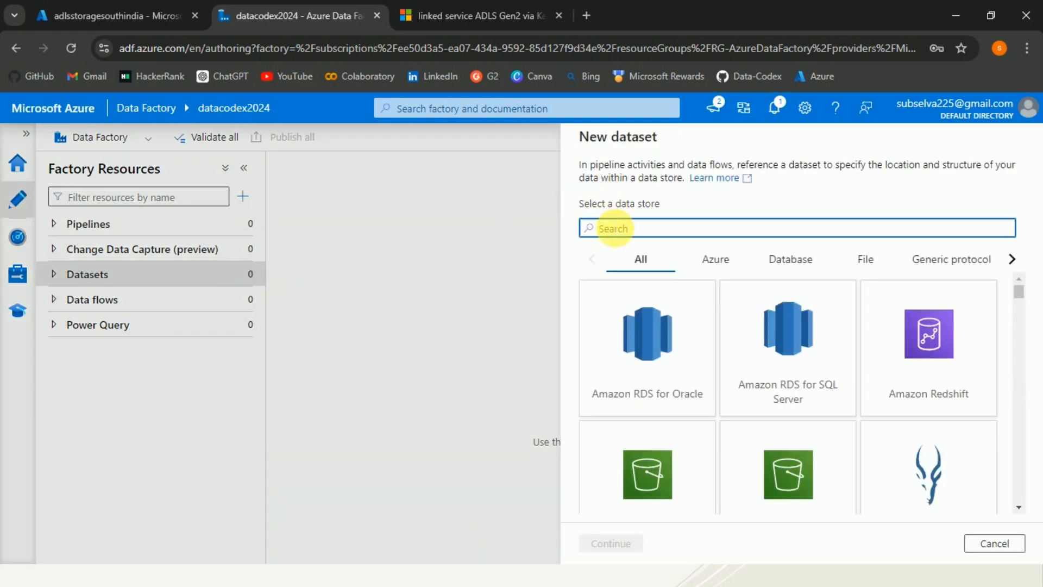
text(azure)
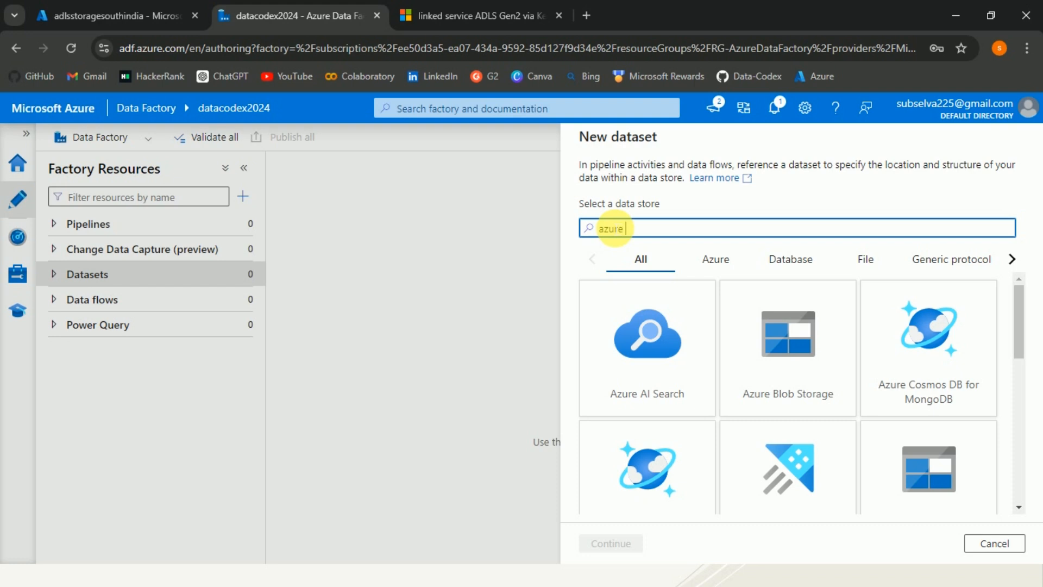
text( data)
click(792, 413)
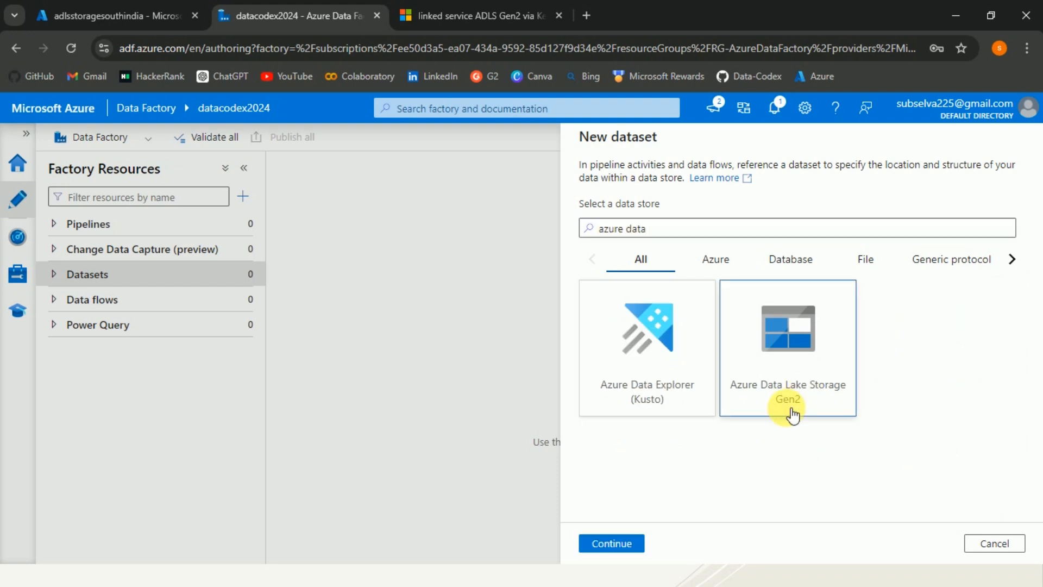
click(629, 543)
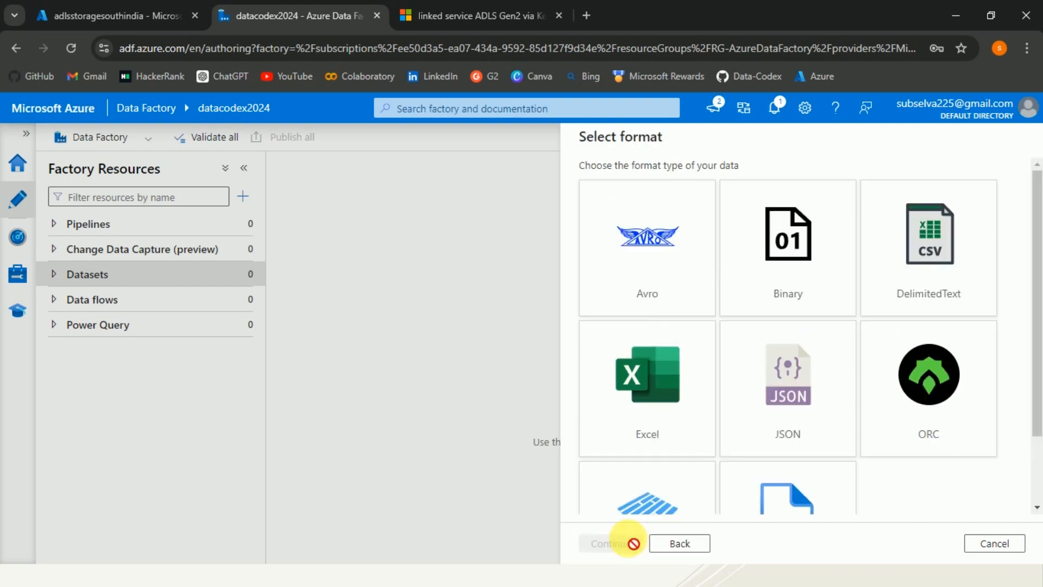
click(629, 434)
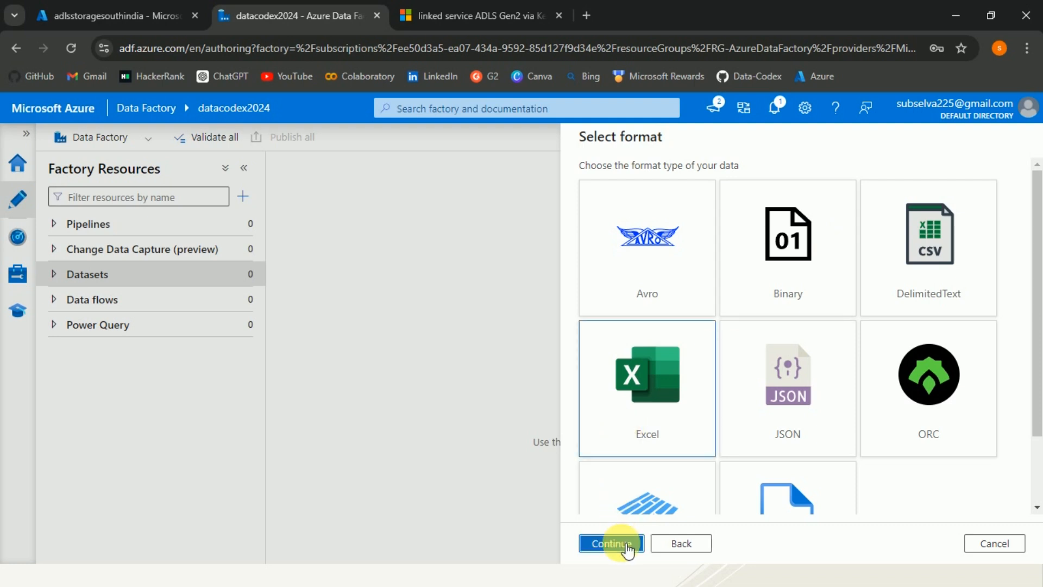
click(628, 544)
- Name the dataset DS_adlssouthindia_Excel and assign it the linked service LS_adlssouthindia
click(636, 186)
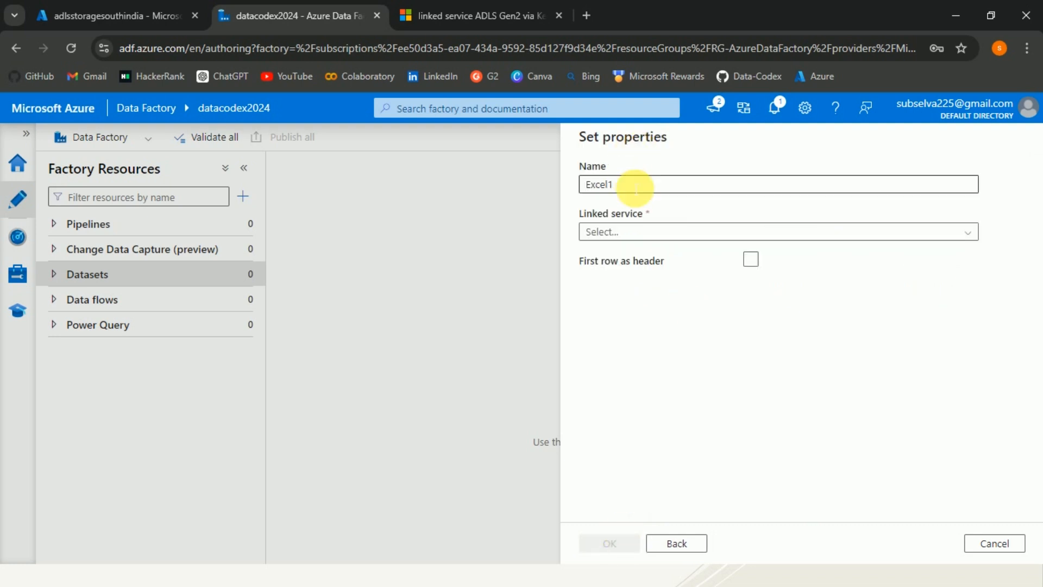
drag(636, 188, 590, 188)
text(DS)
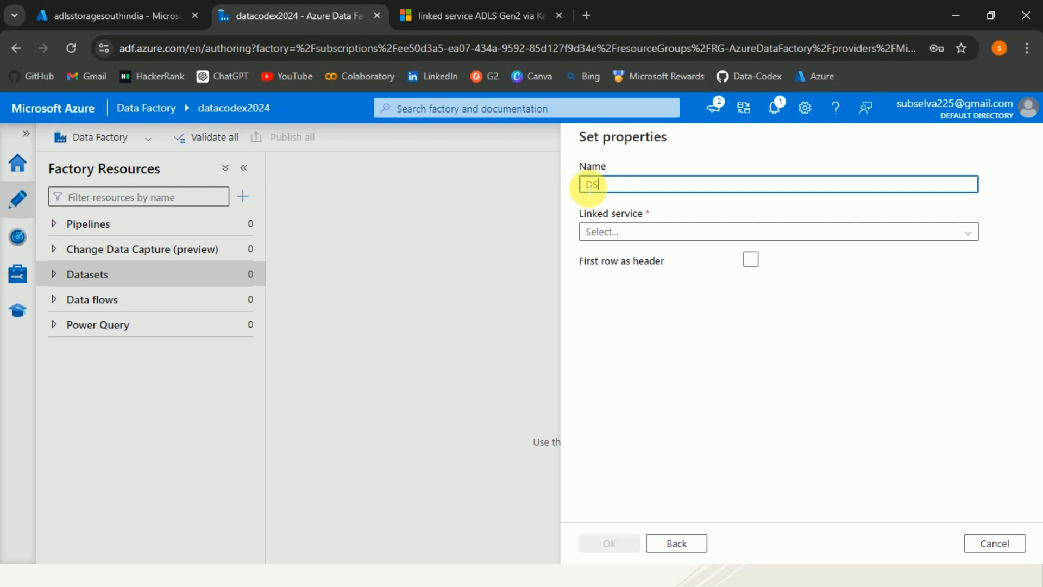
text(_)
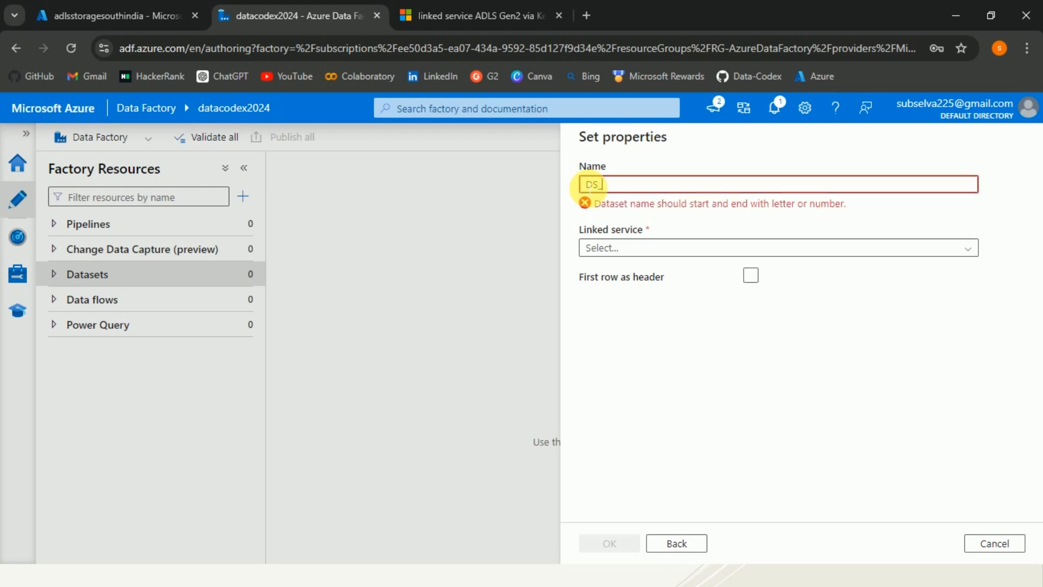
text(adlssouthind)
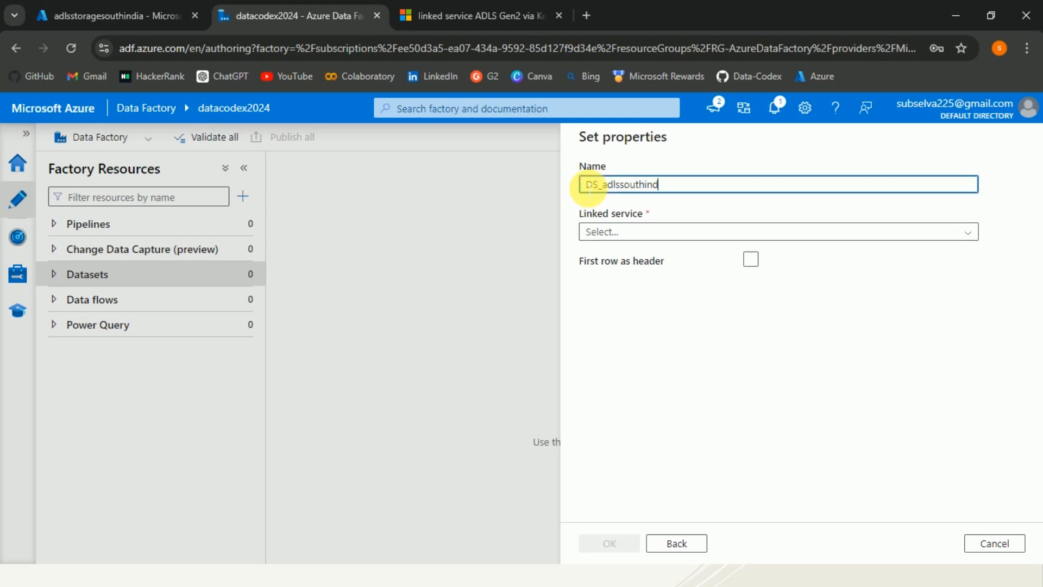
text(ia_Excel)
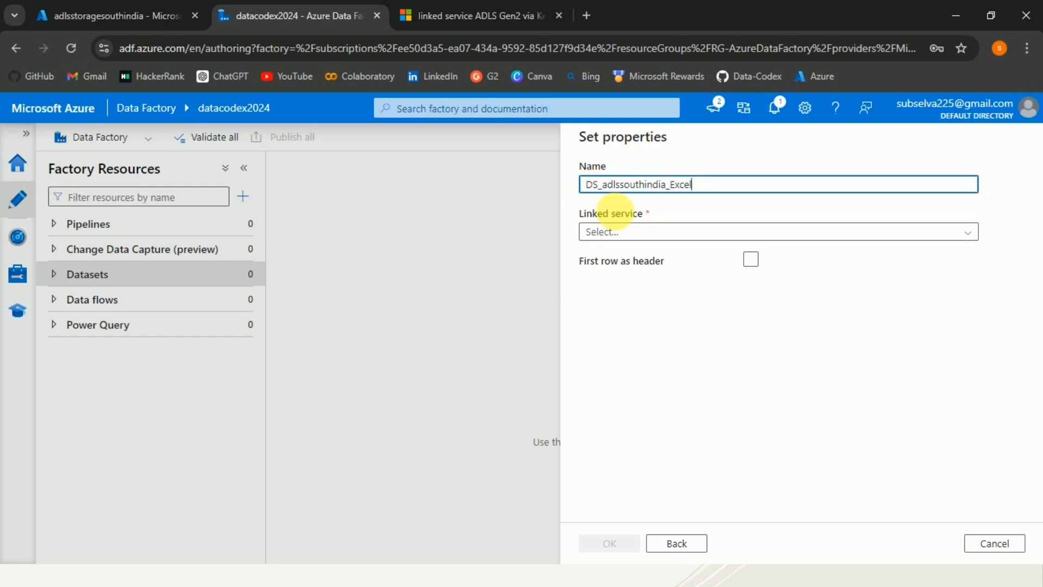
click(626, 233)
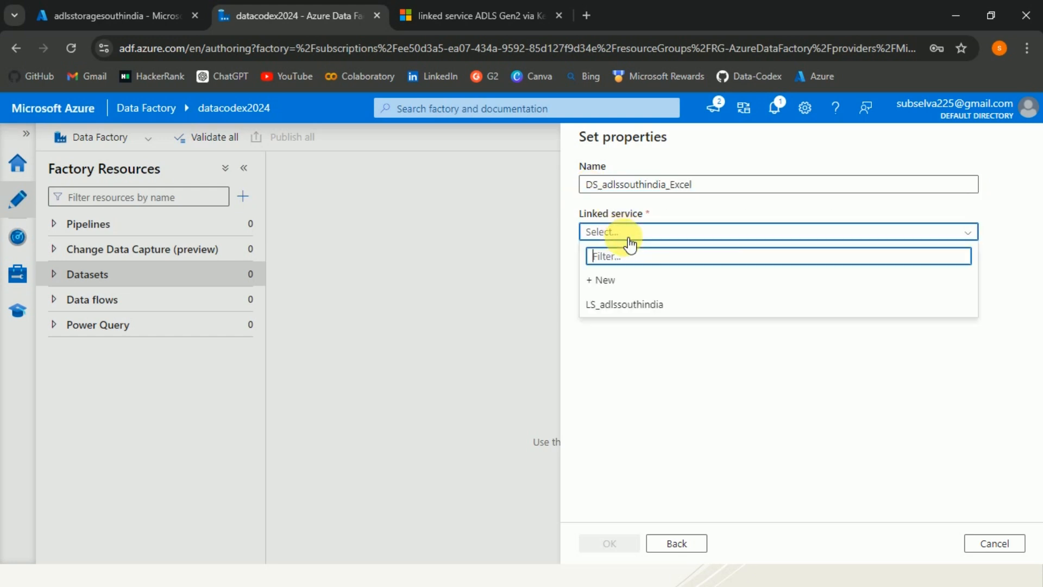
click(630, 308)
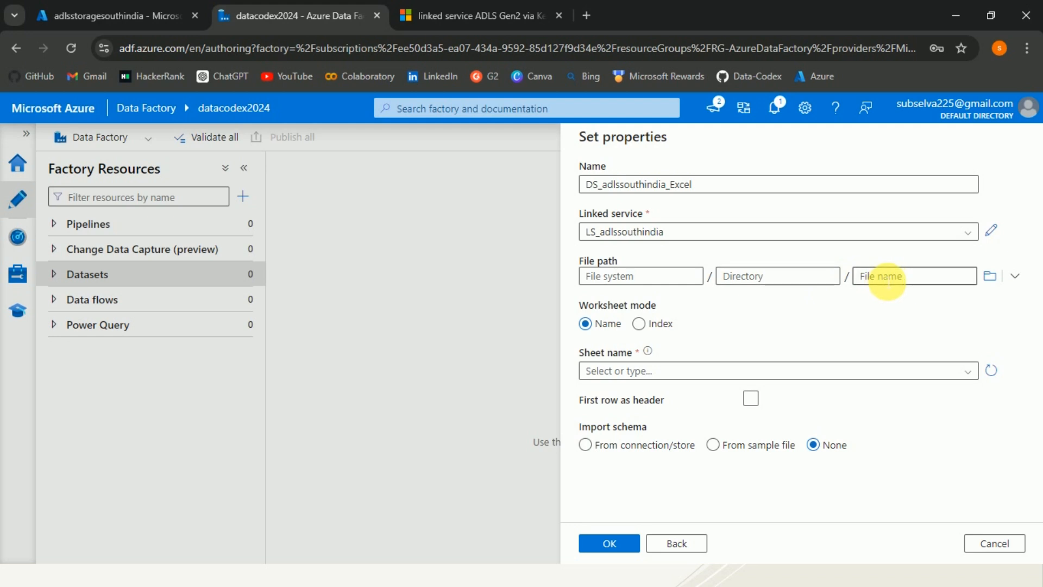
- Browse the storage and set the dataset's file path to Test.xlsx in sample/damo
click(987, 277)
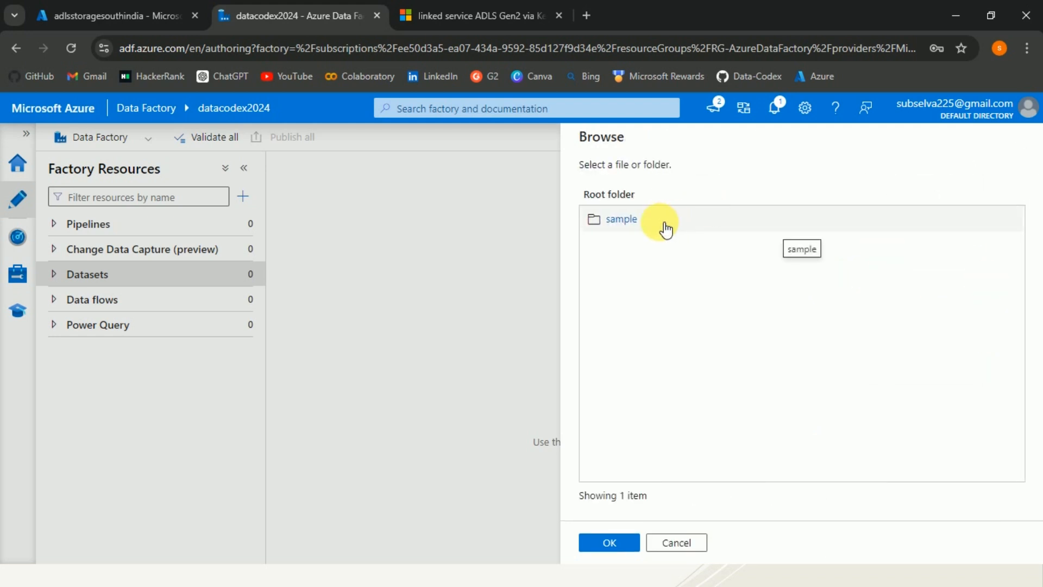
click(666, 229)
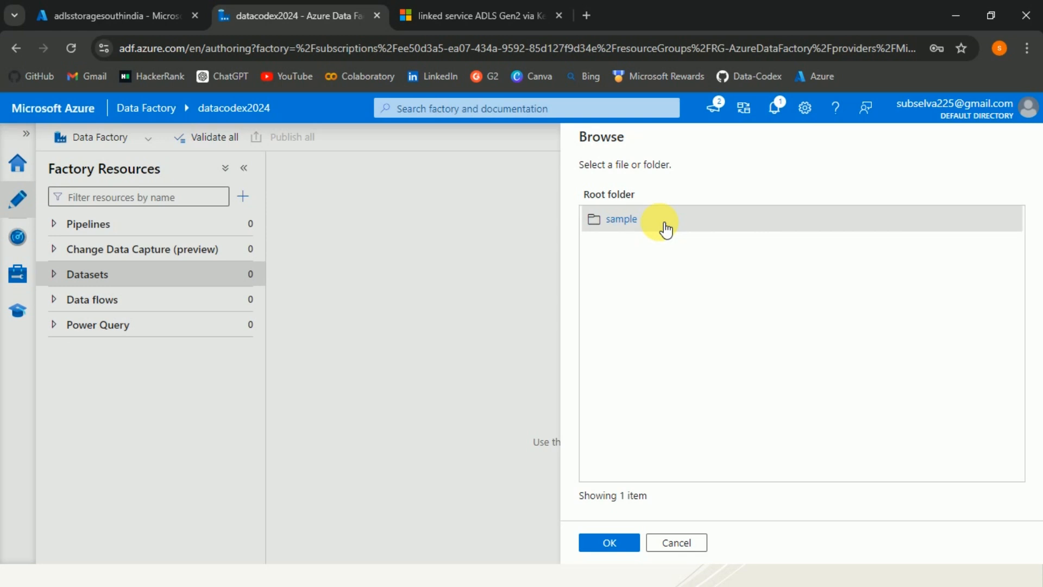
double_click(666, 229)
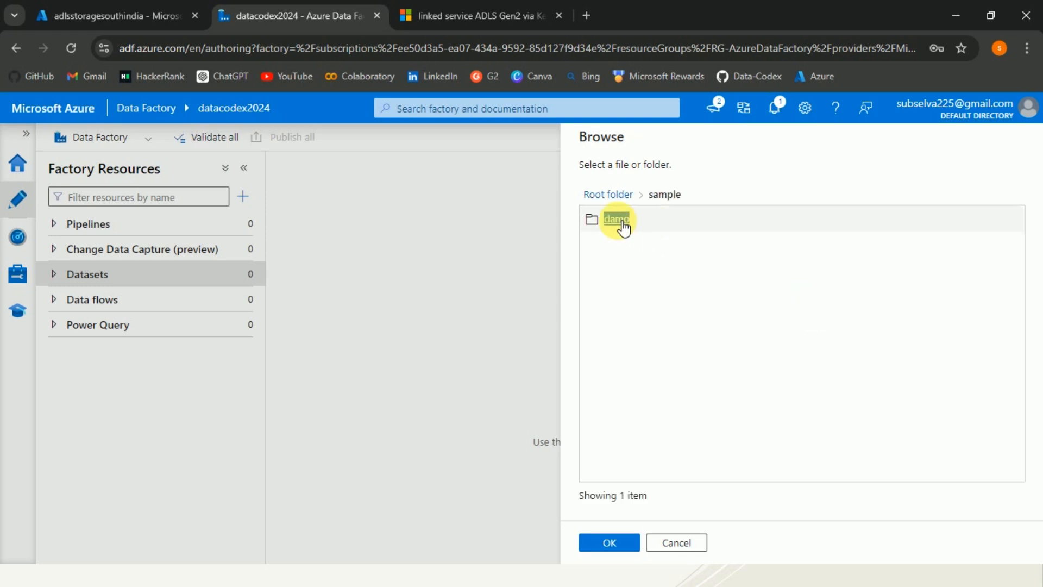
double_click(619, 221)
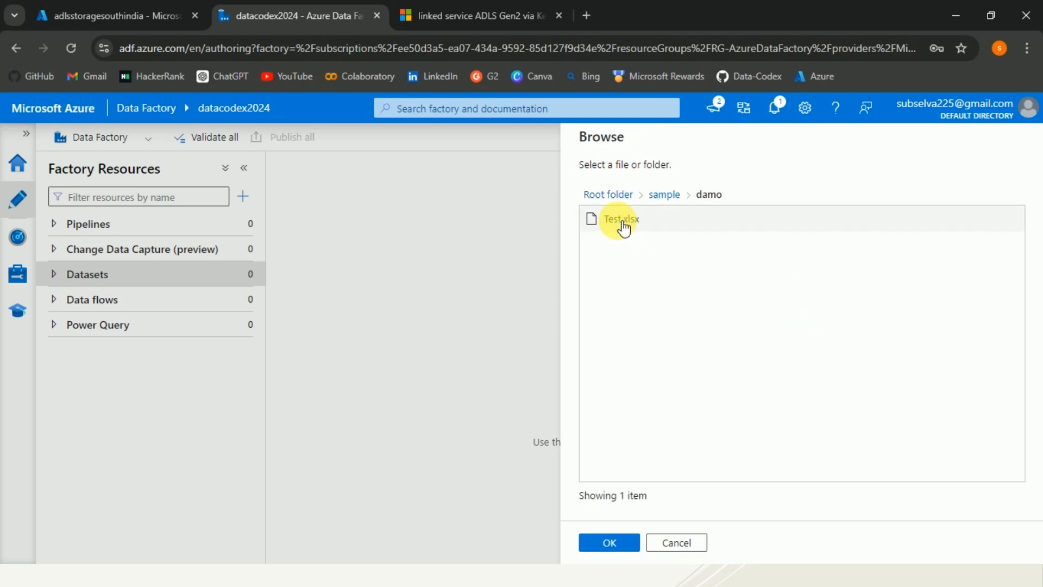
click(625, 223)
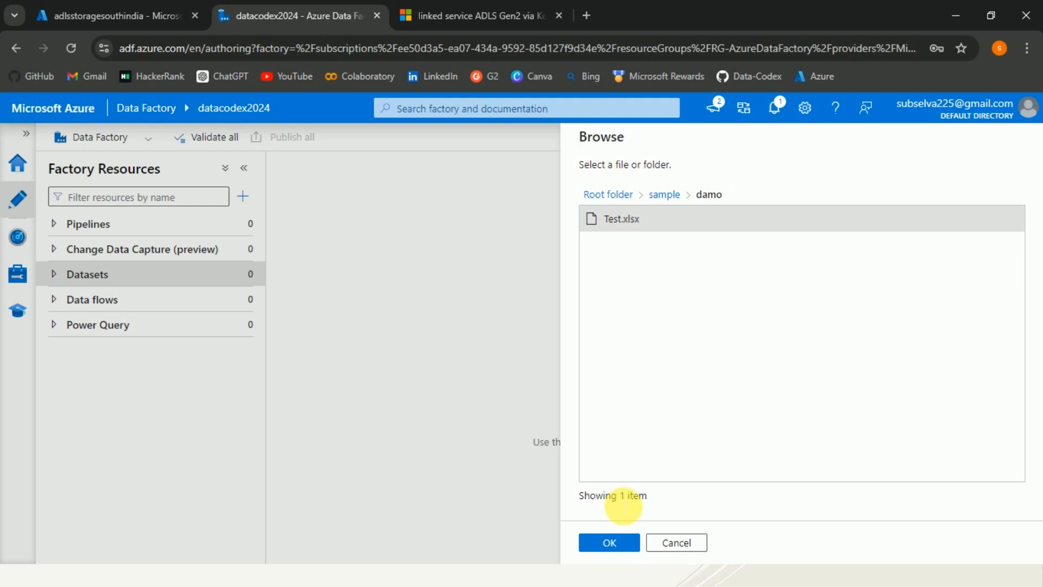
click(619, 541)
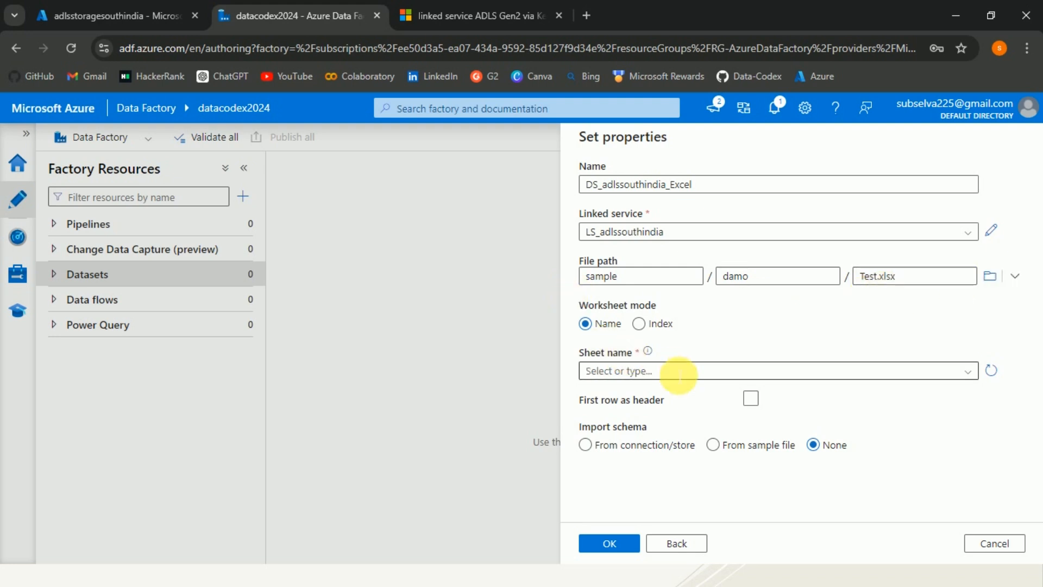
- Choose the Salary sheet, treat the first row as header and create the dataset
click(970, 372)
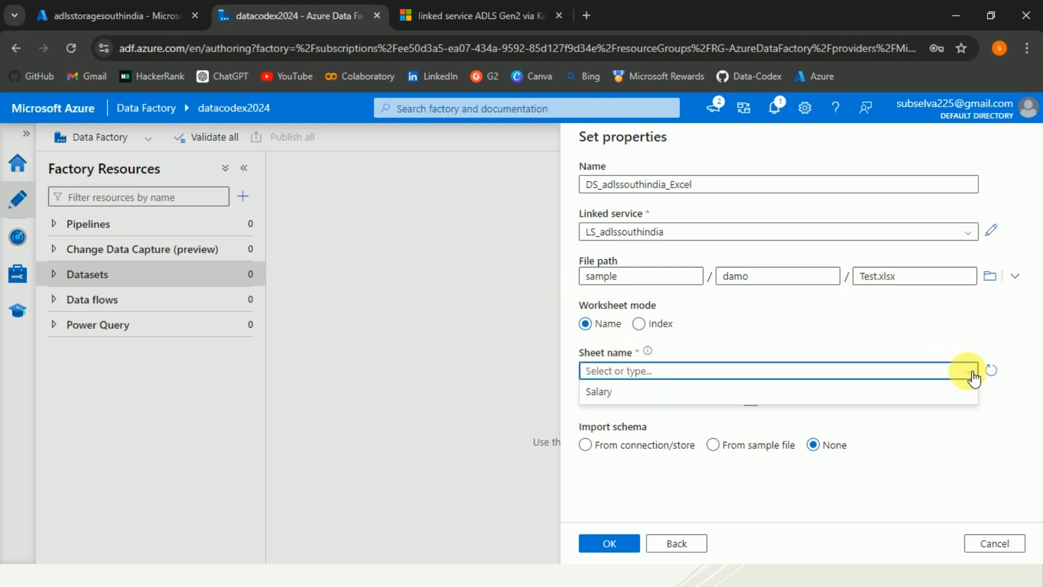
click(617, 398)
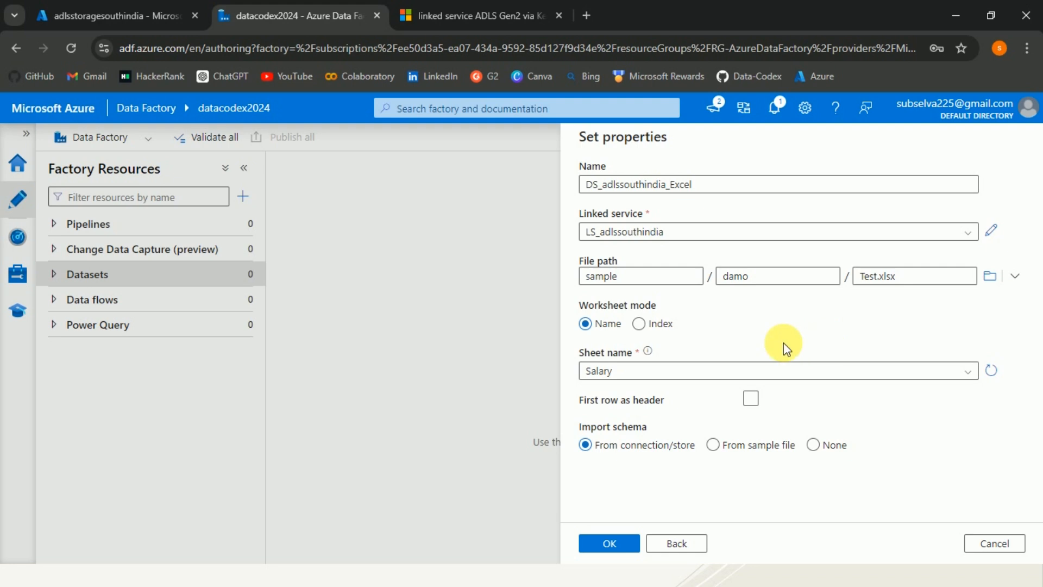
click(753, 401)
click(756, 403)
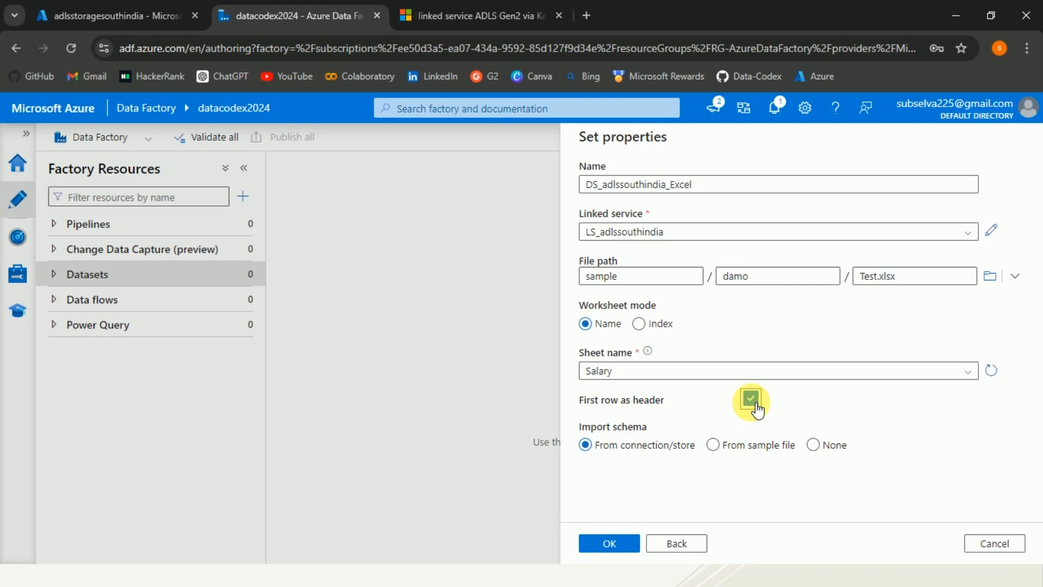
click(621, 545)
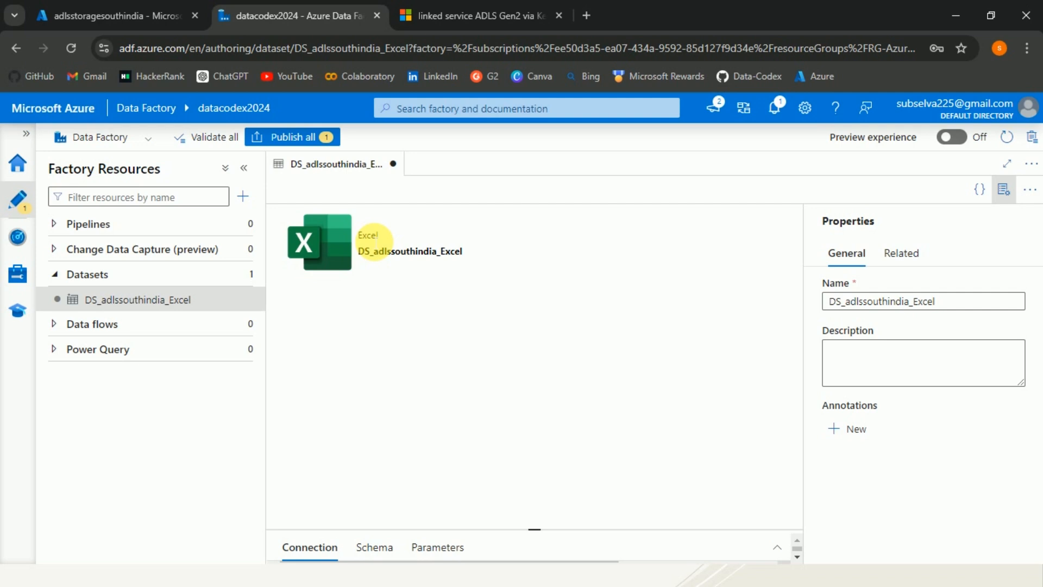
- Create a new pipeline, name it P_ADLS_to_Blob_Excel and hide its properties
click(244, 224)
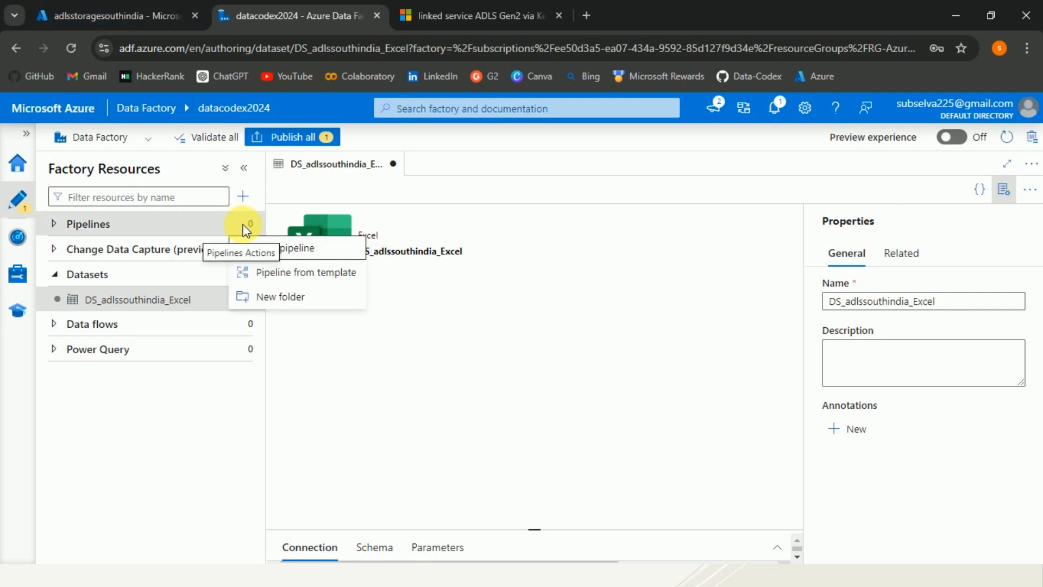
click(280, 249)
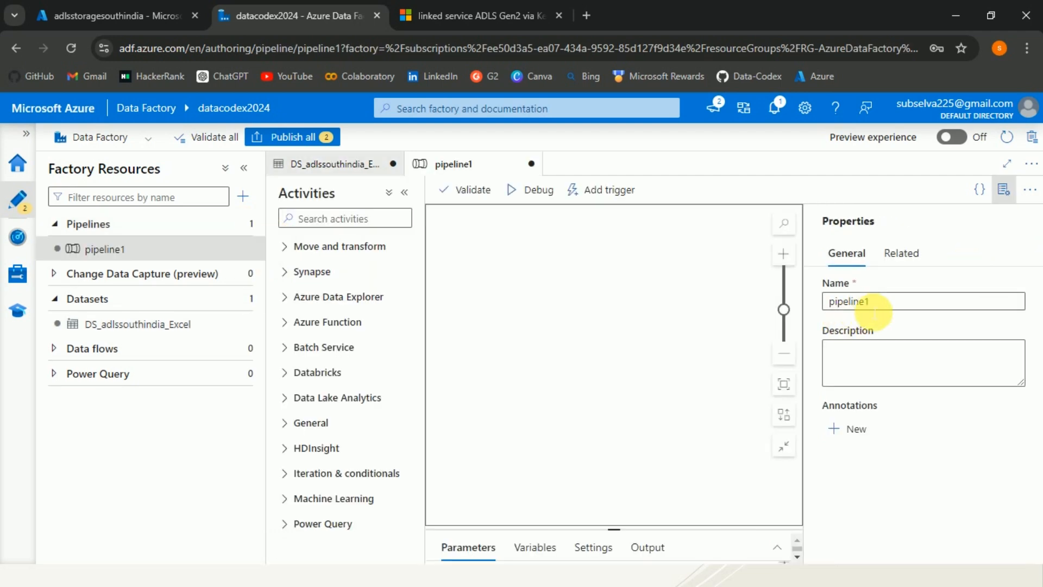
drag(871, 302, 835, 303)
text(P)
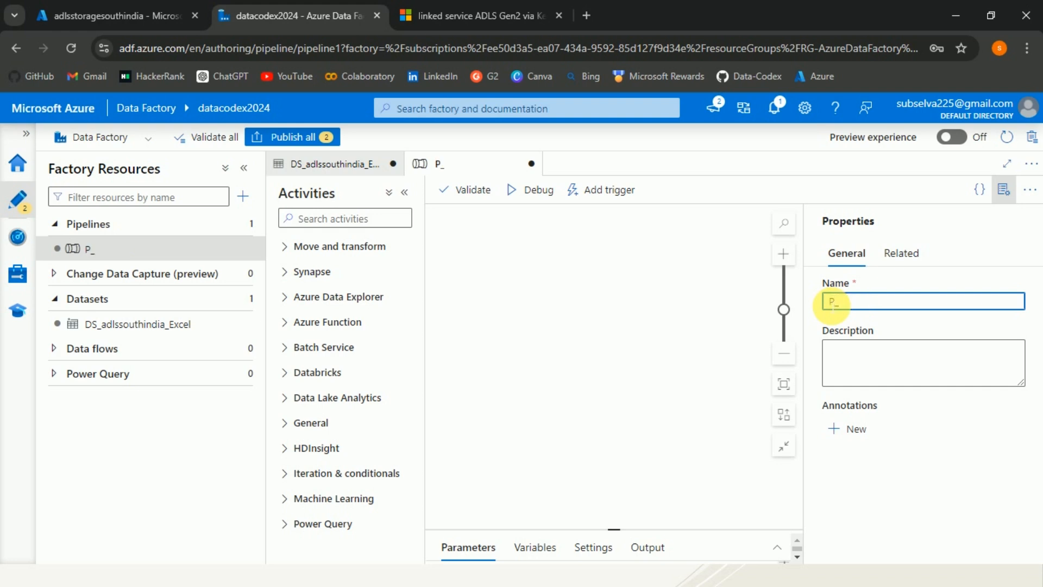
text(_ADLS_to_B)
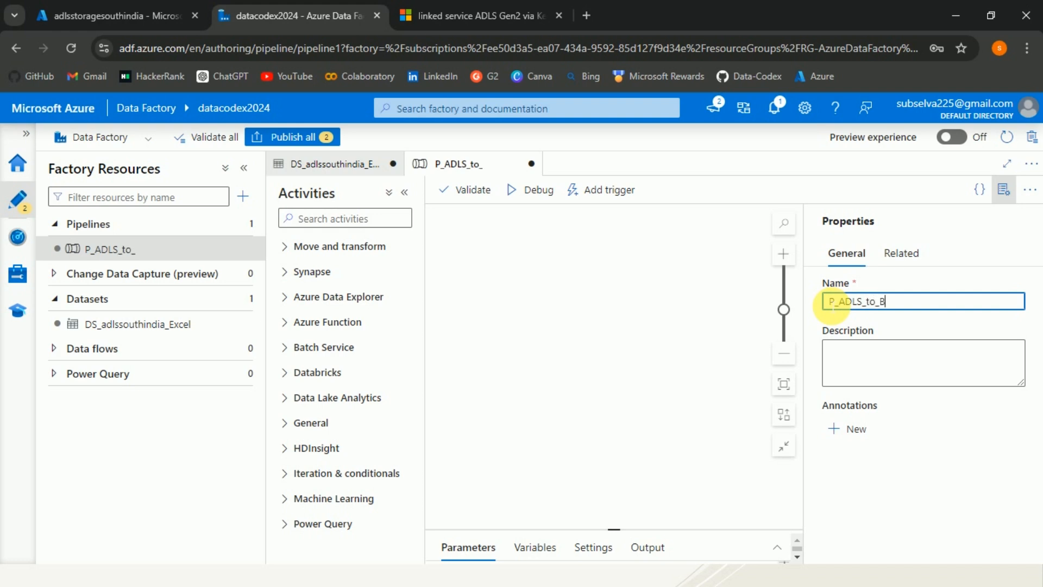
text(lob_Excel)
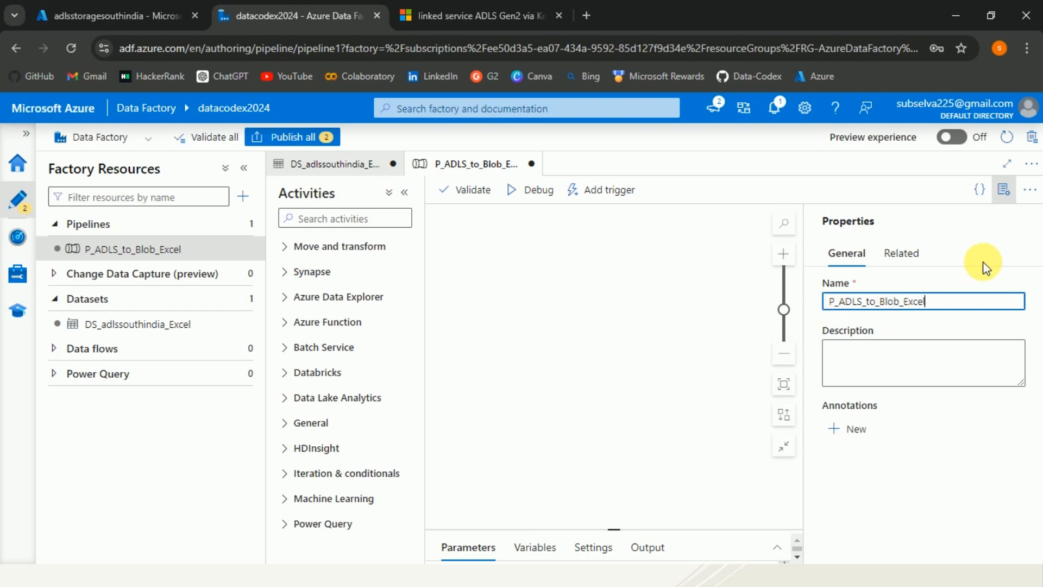
click(1004, 189)
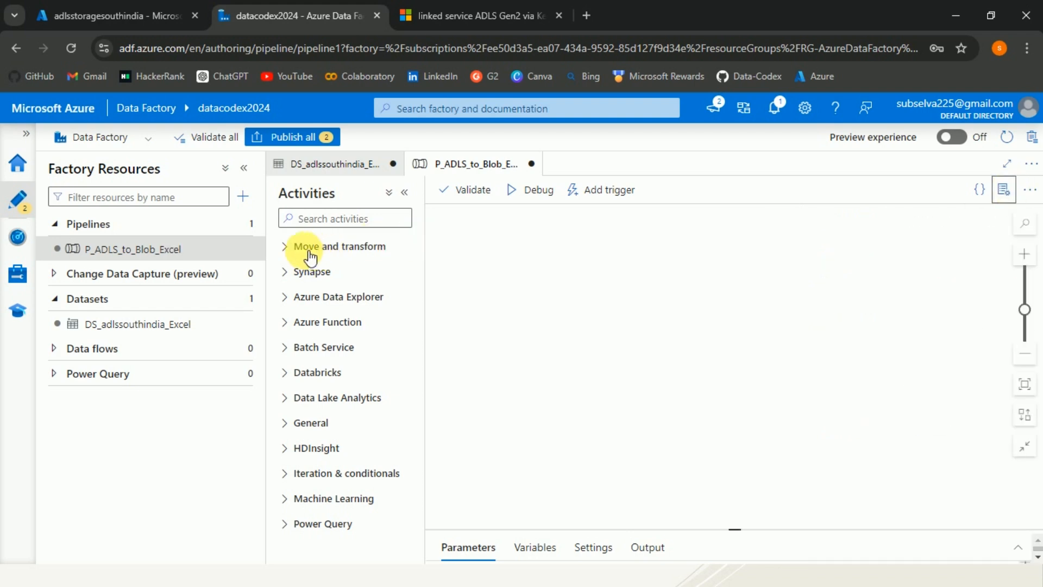
- Add a Copy data activity from the Move and transform group to the pipeline canvas
click(290, 251)
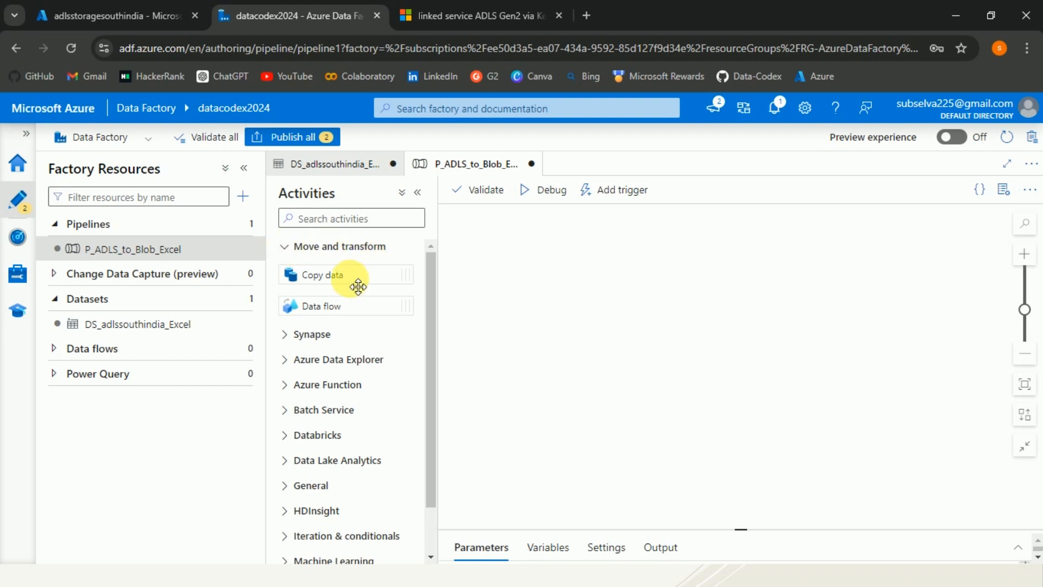
drag(353, 279, 676, 275)
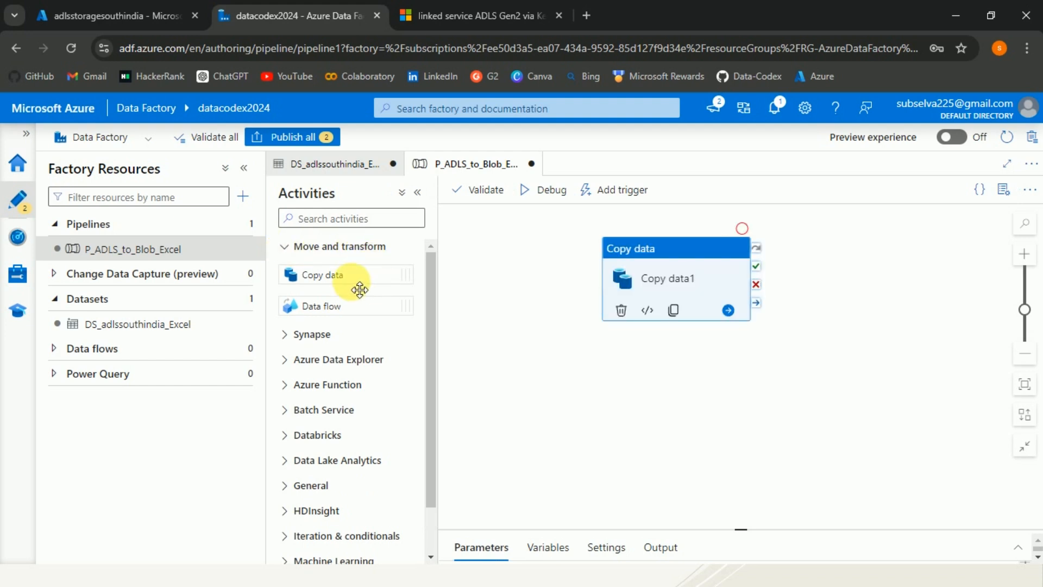
click(284, 247)
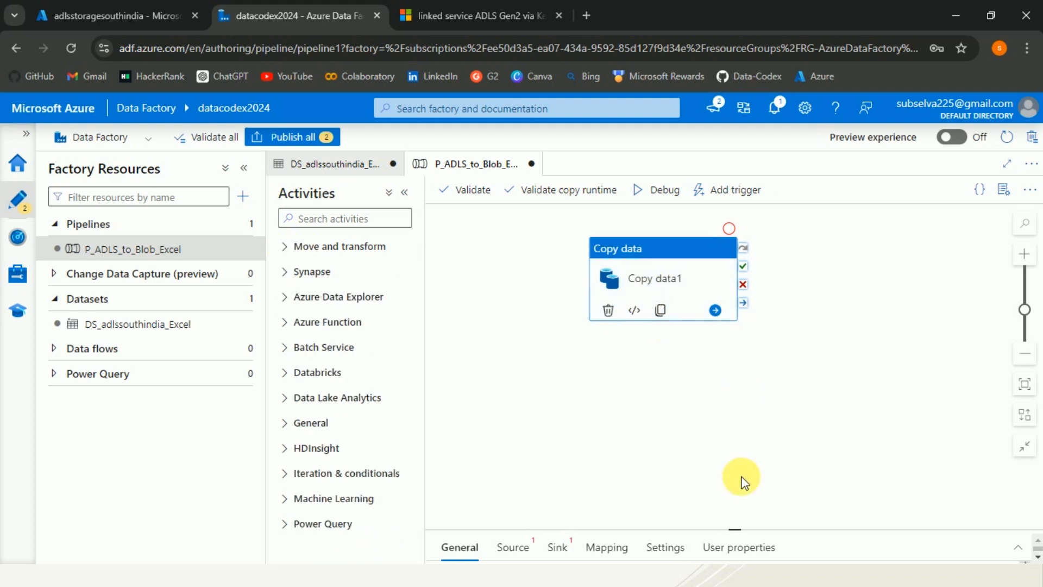
- Enlarge the copy activity's settings area and rename the activity Copy Excel from ADLS to BLOB
drag(734, 531, 718, 328)
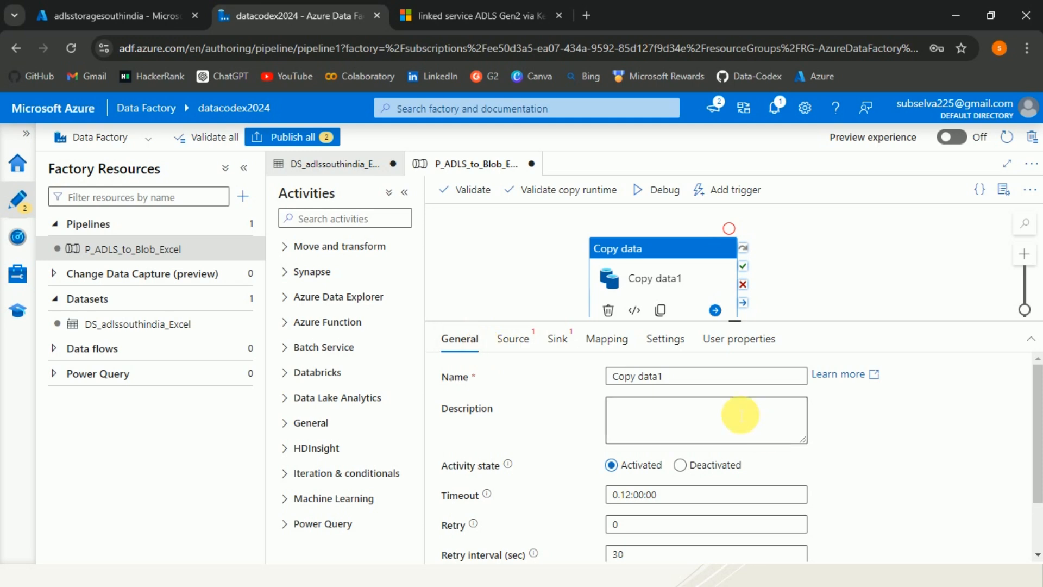
click(690, 380)
double_click(647, 376)
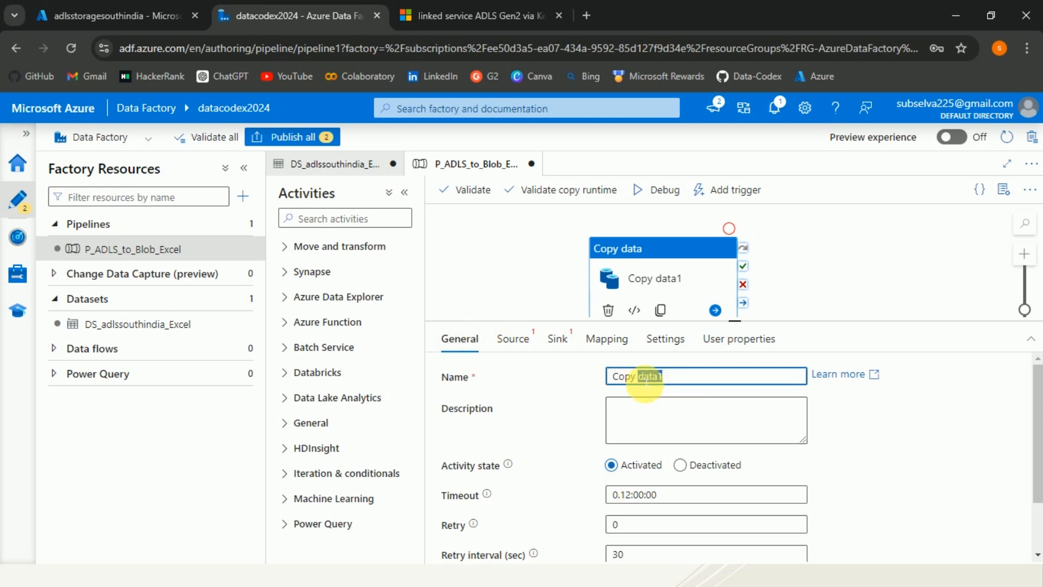
text(Ex)
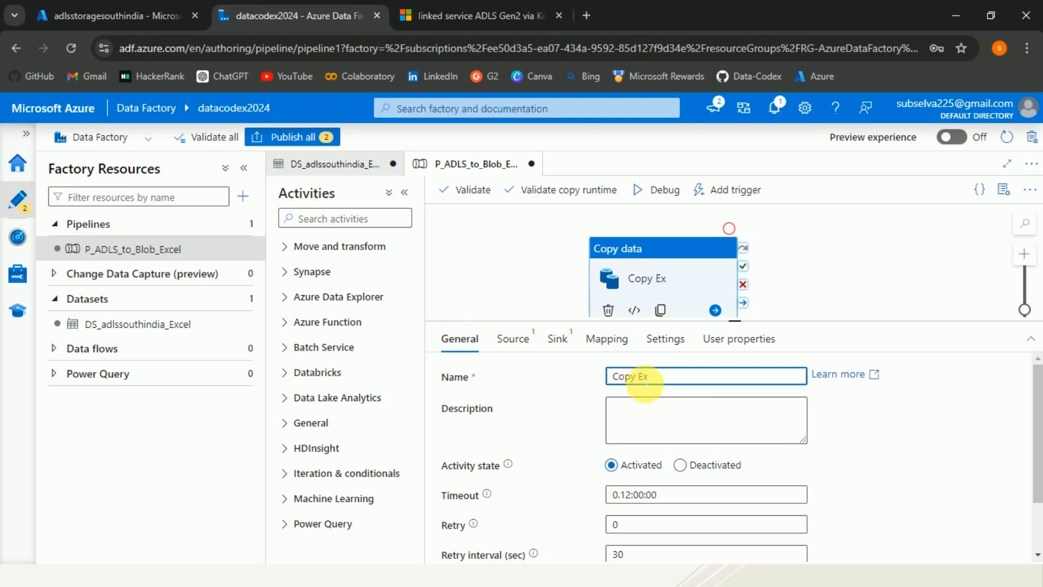
text(cel from ADLS to)
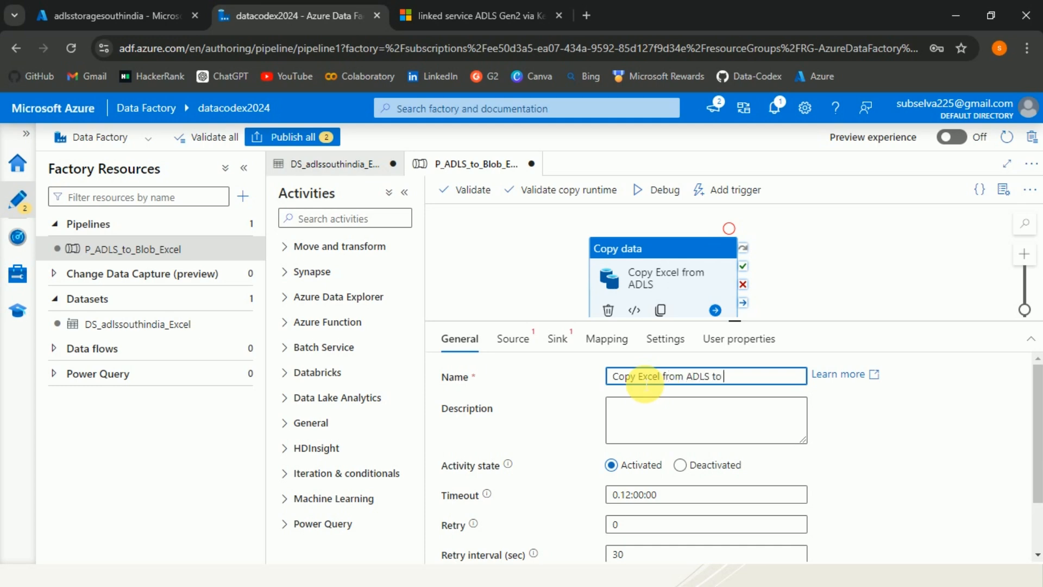
text( BLOV)
key(BackSpace)
text(BLOB)
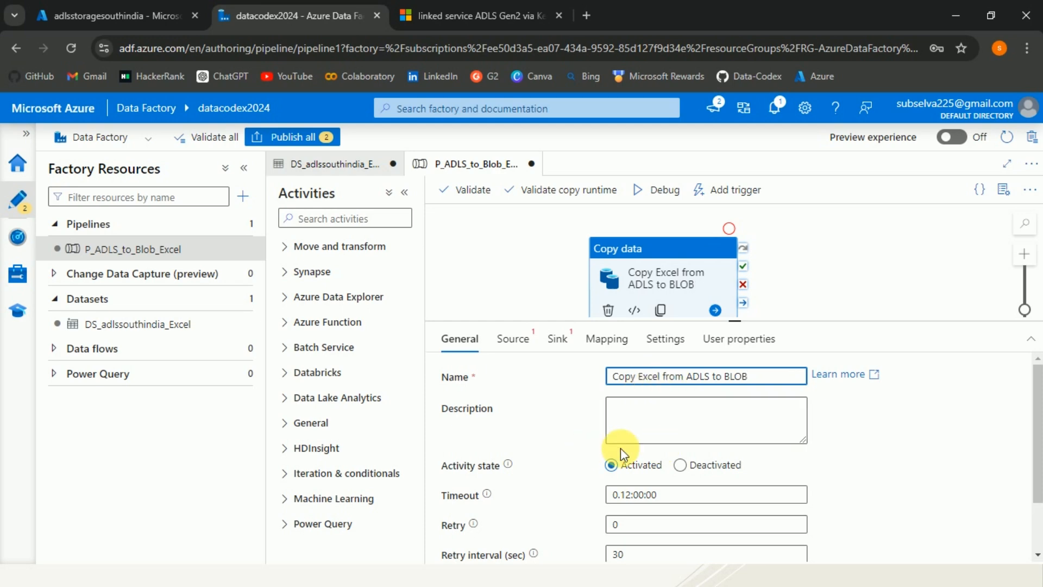
click(918, 485)
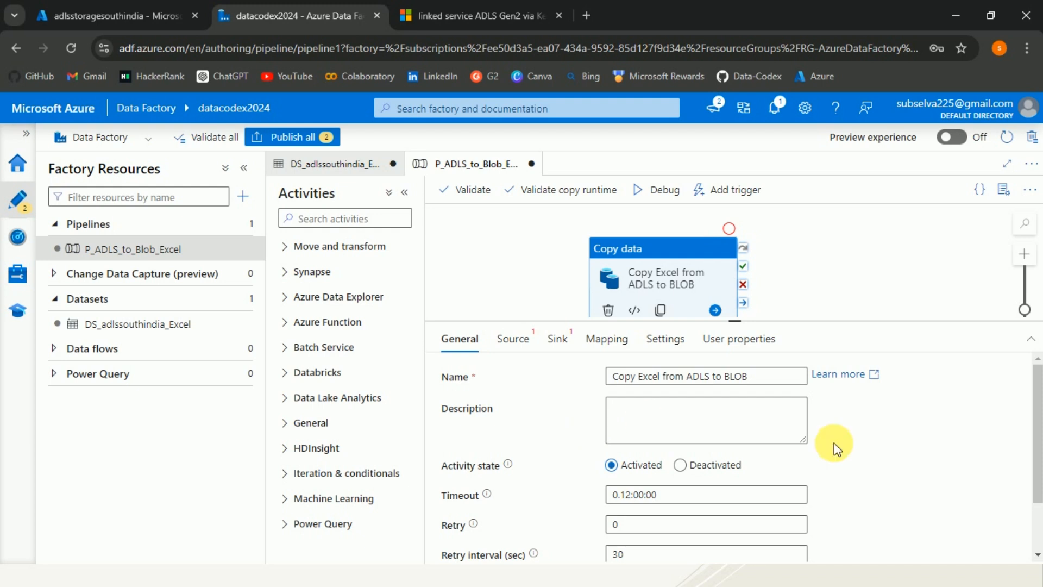
- Switch the copy activity's state to Deactivated and back to Activated
drag(1041, 430, 1041, 474)
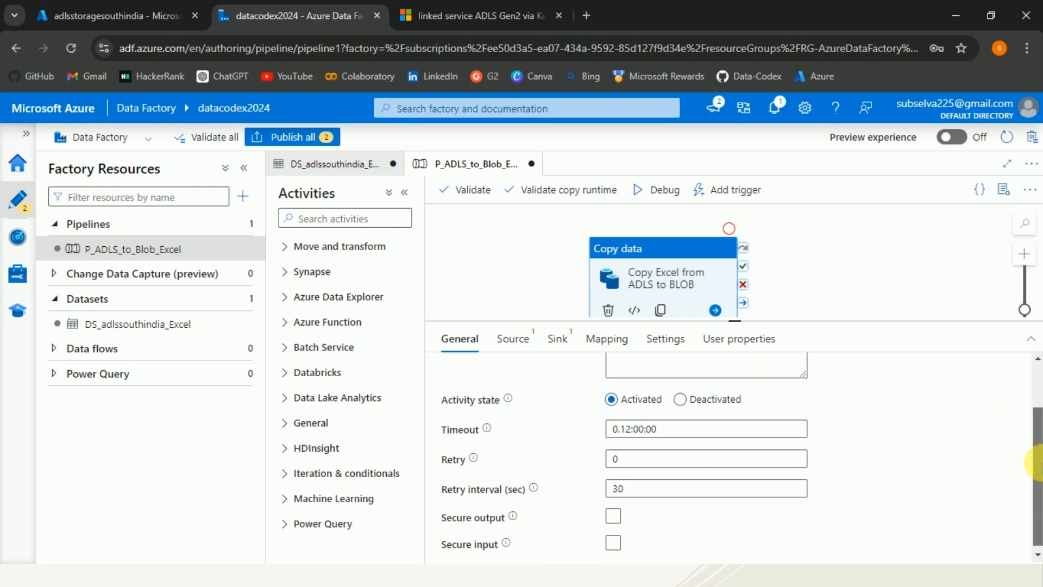
click(680, 400)
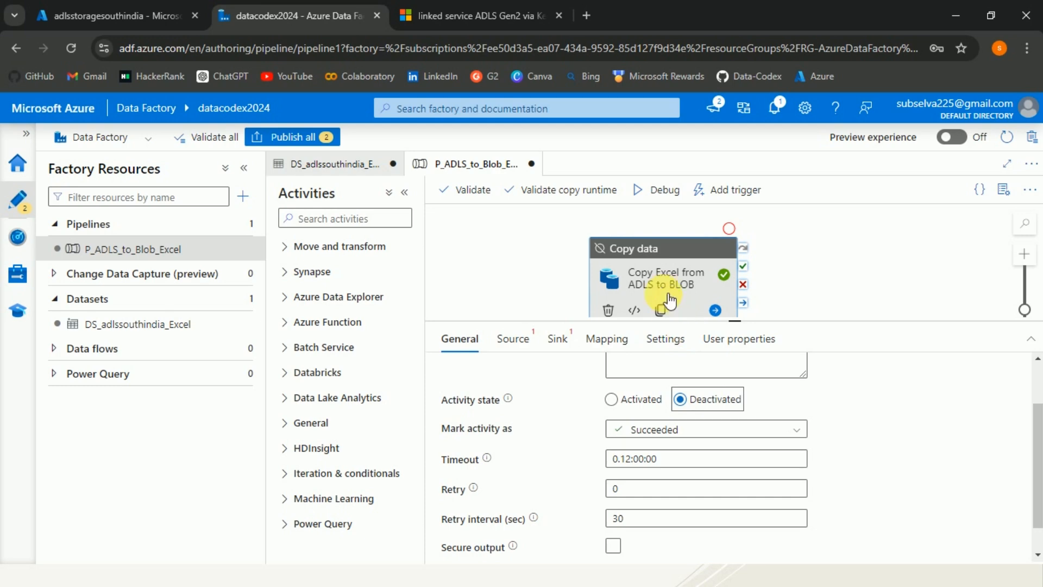
click(618, 402)
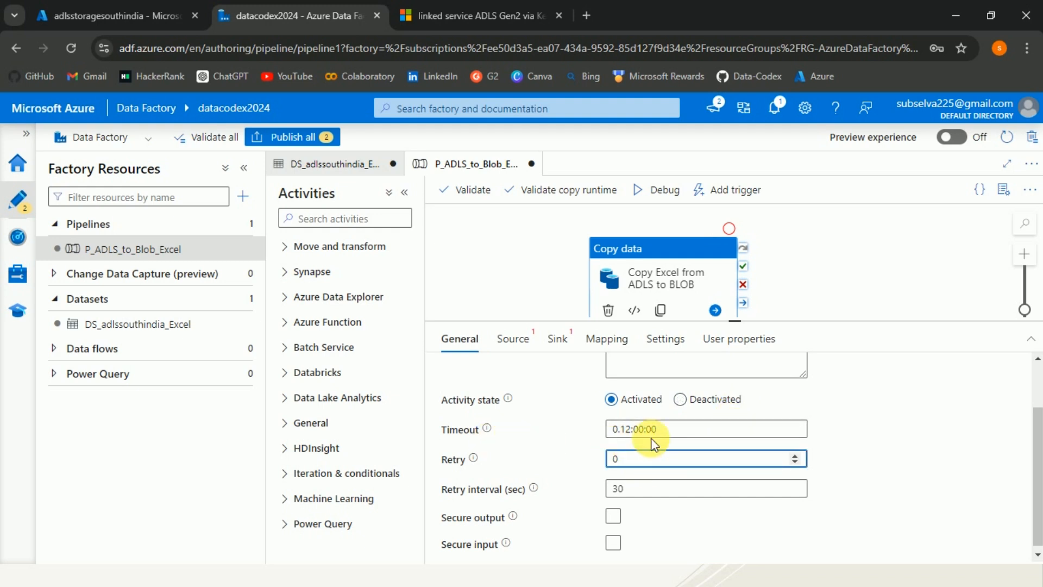
- Examine the copy activity's timeout, retry and retry interval settings
click(666, 433)
drag(674, 429, 616, 441)
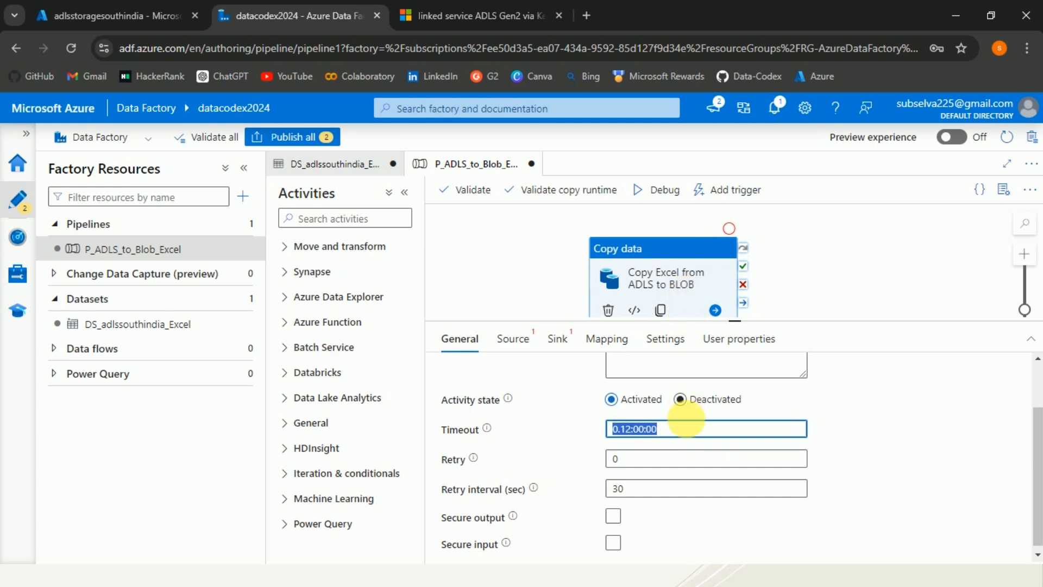
click(651, 459)
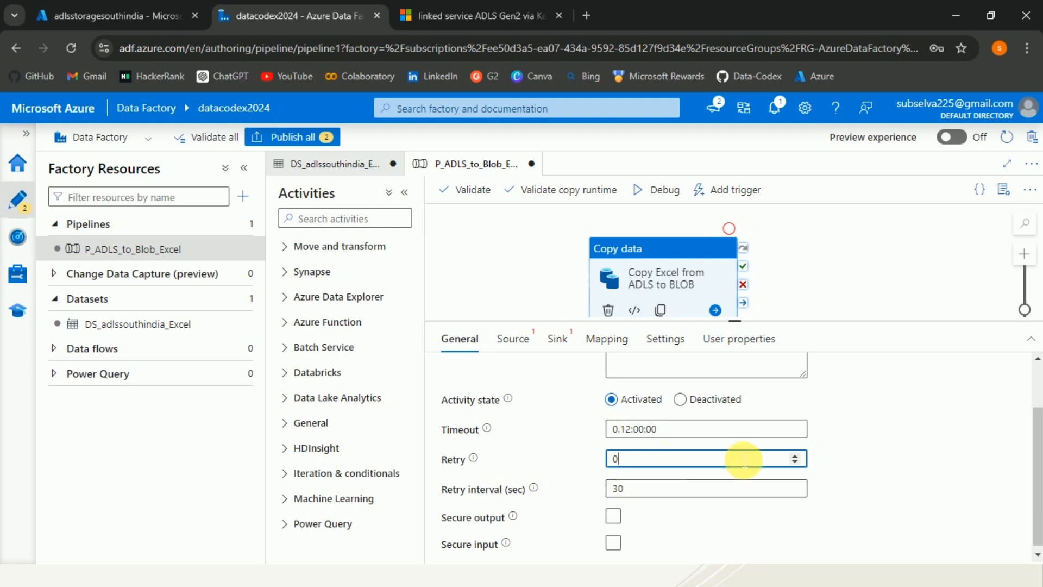
click(794, 462)
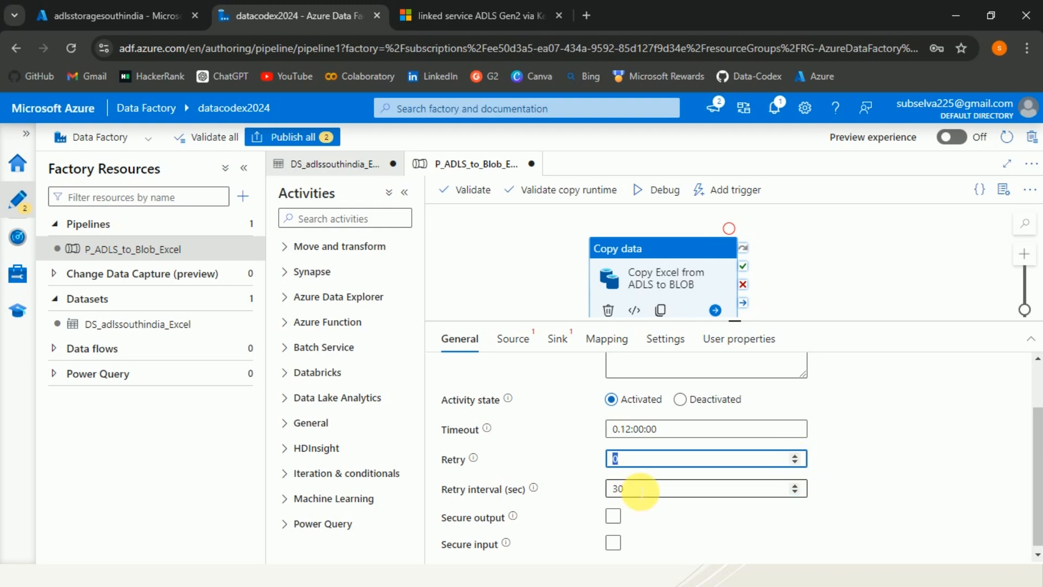
drag(641, 492, 615, 491)
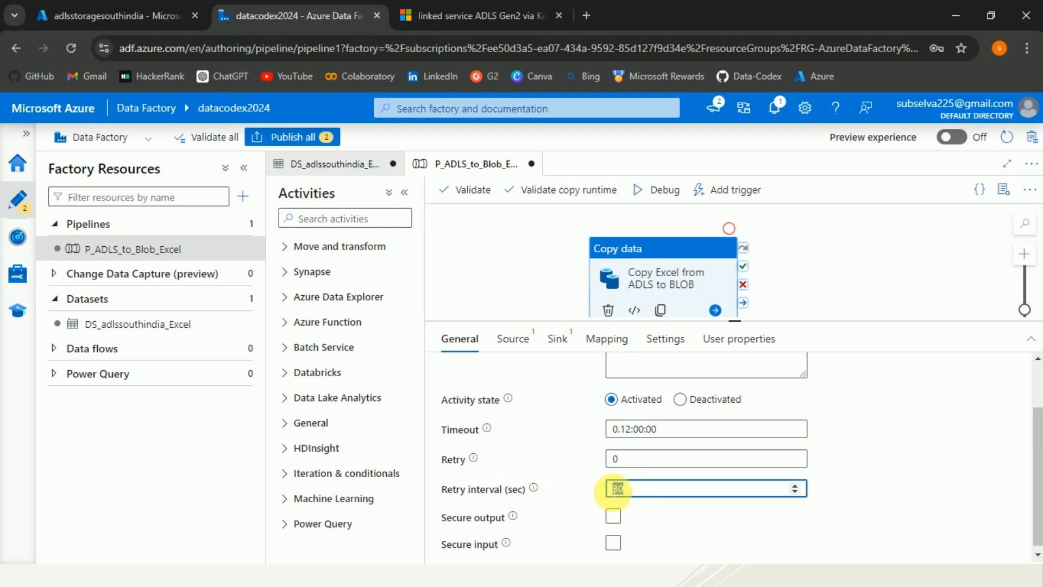
- Set the copy activity's source dataset to DS_adlssouthindia_Excel
click(526, 338)
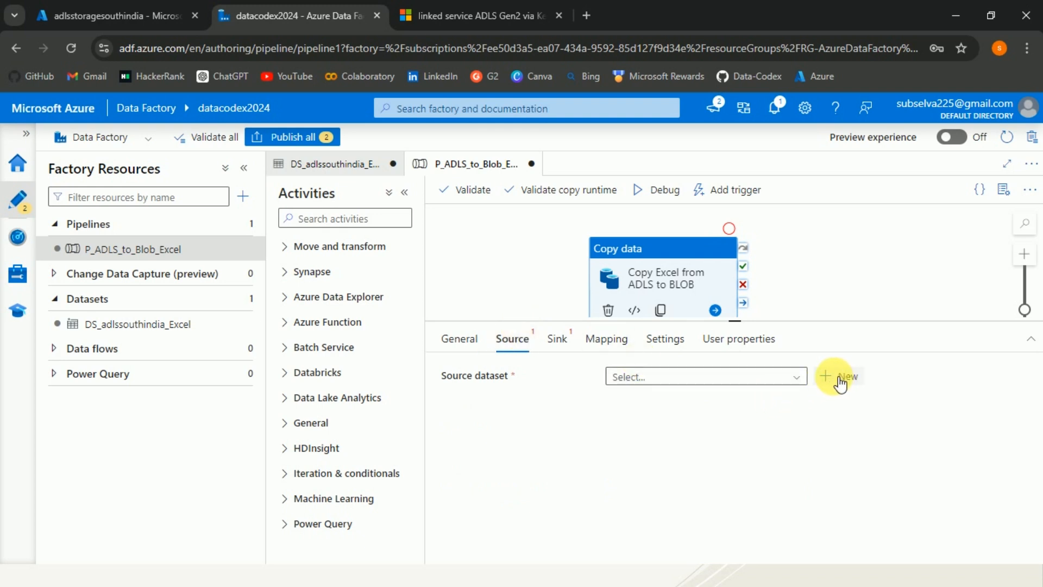
click(807, 385)
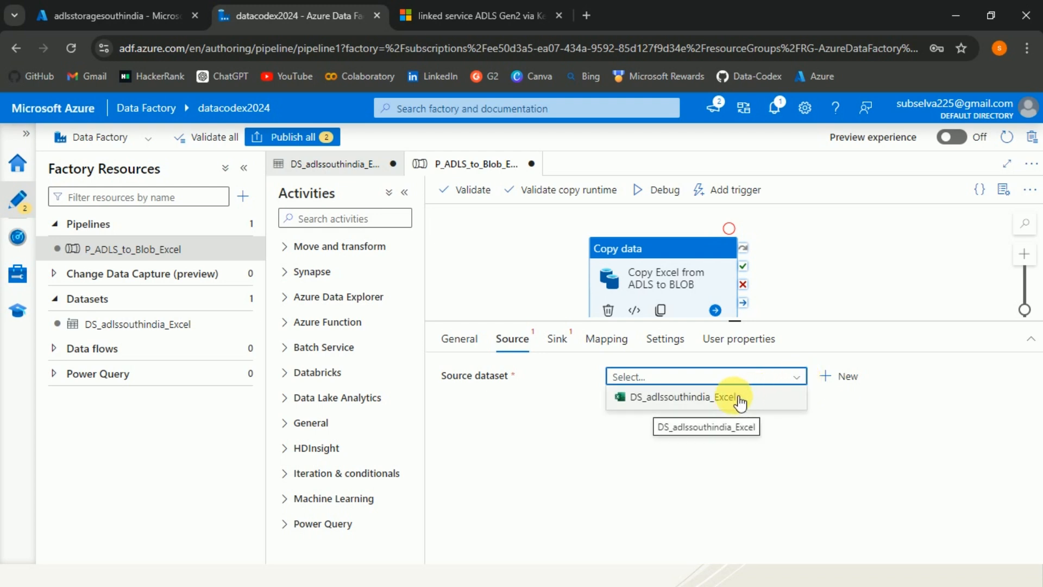
click(681, 397)
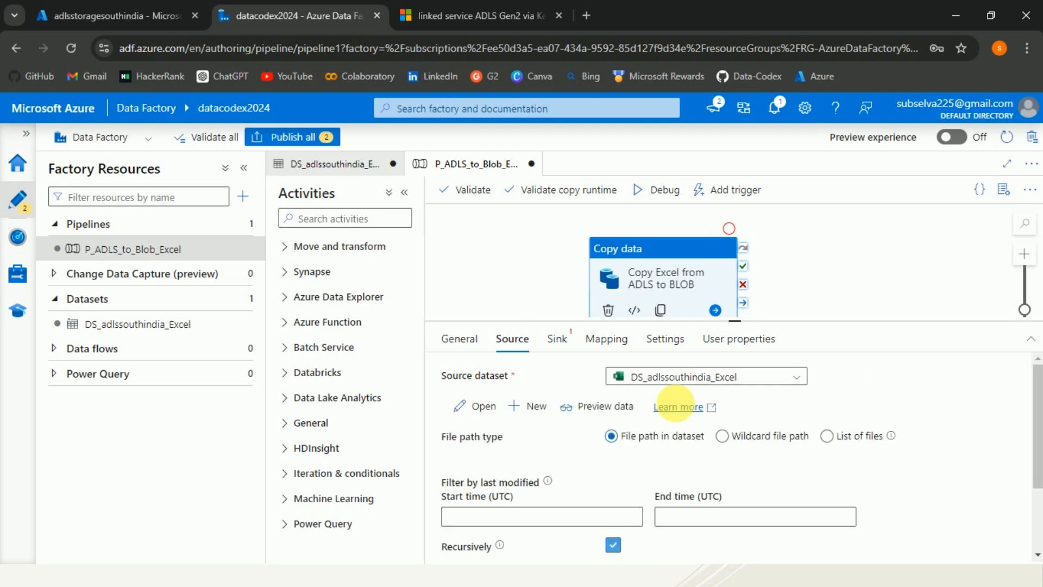
mouse_move(1039, 369)
mouse_down()
mouse_move(1039, 441)
mouse_move(1039, 359)
mouse_up()
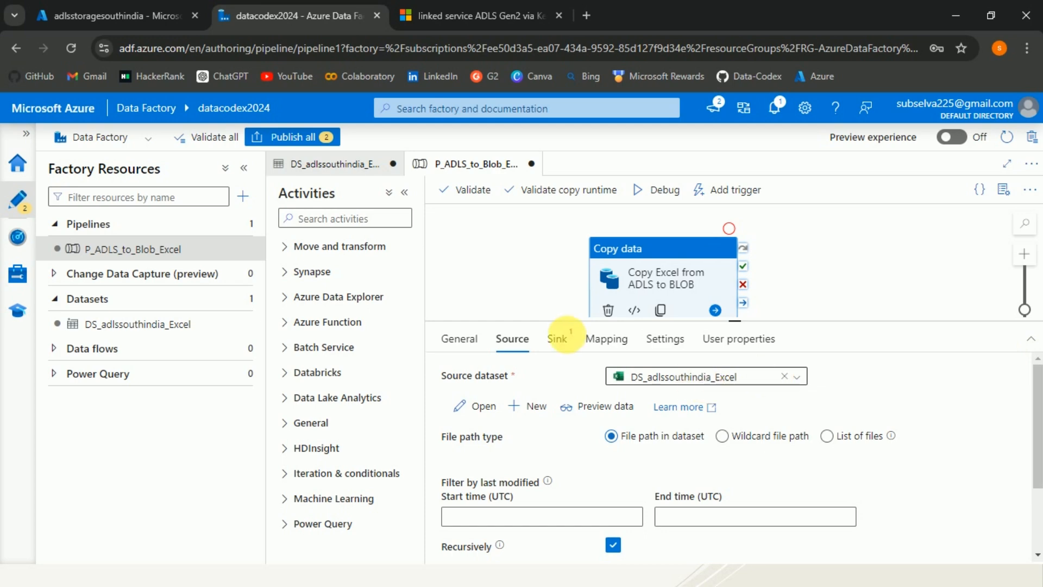
- Start a new sink dataset for the copy activity on Azure Blob Storage in DelimitedText format
click(556, 339)
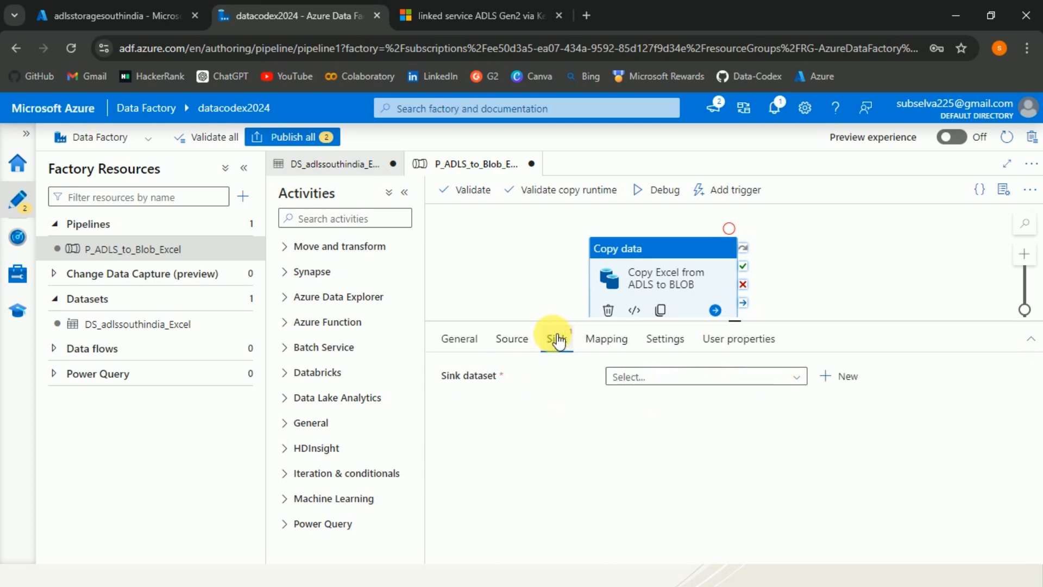
click(840, 376)
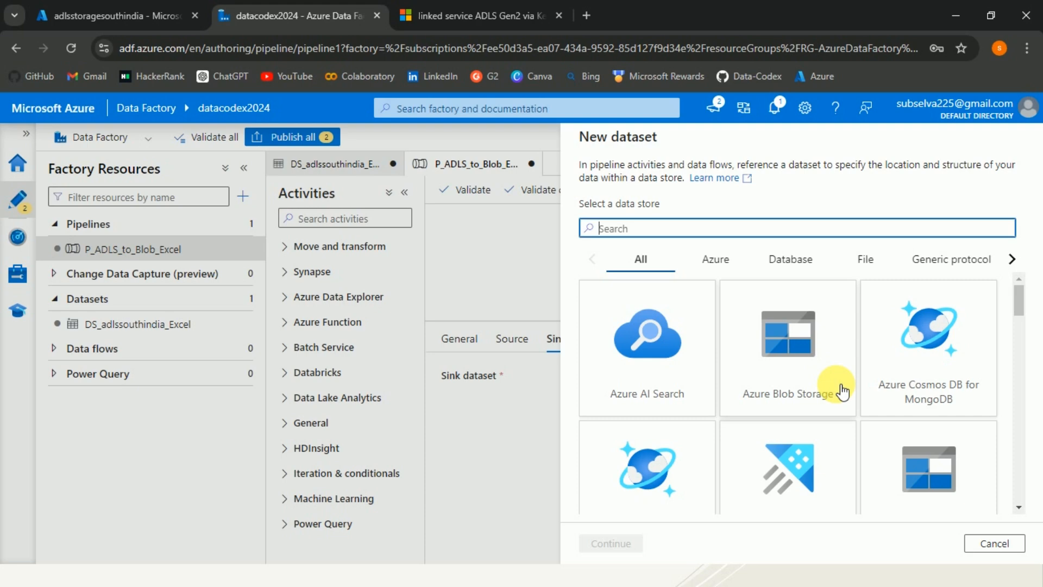
click(749, 347)
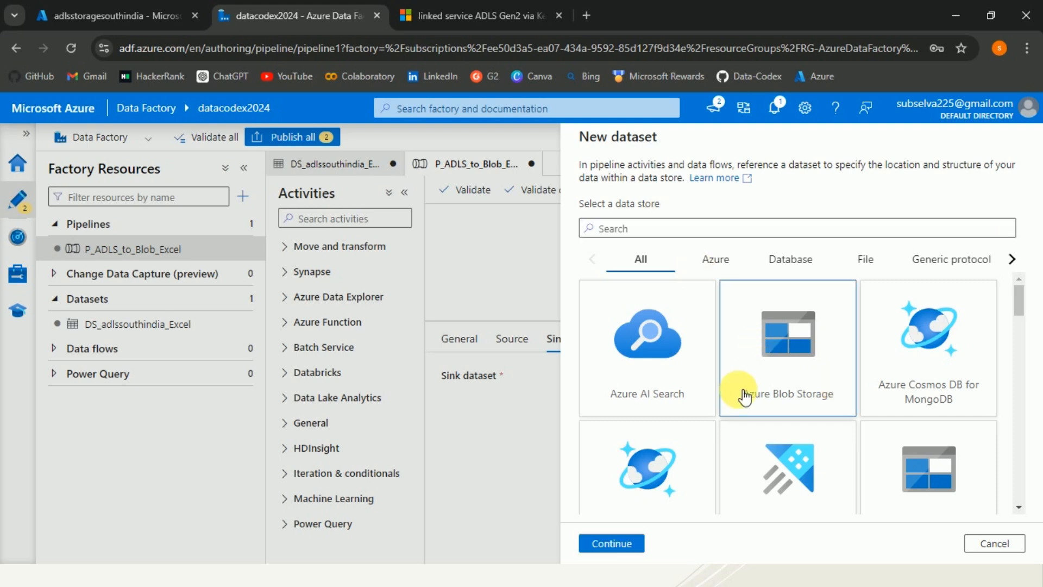
click(613, 543)
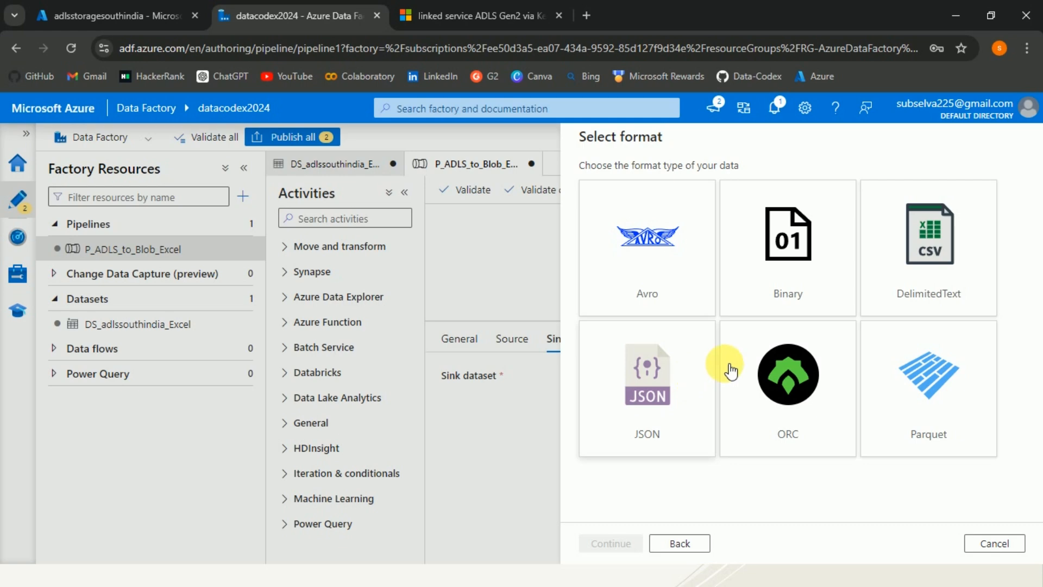
click(961, 244)
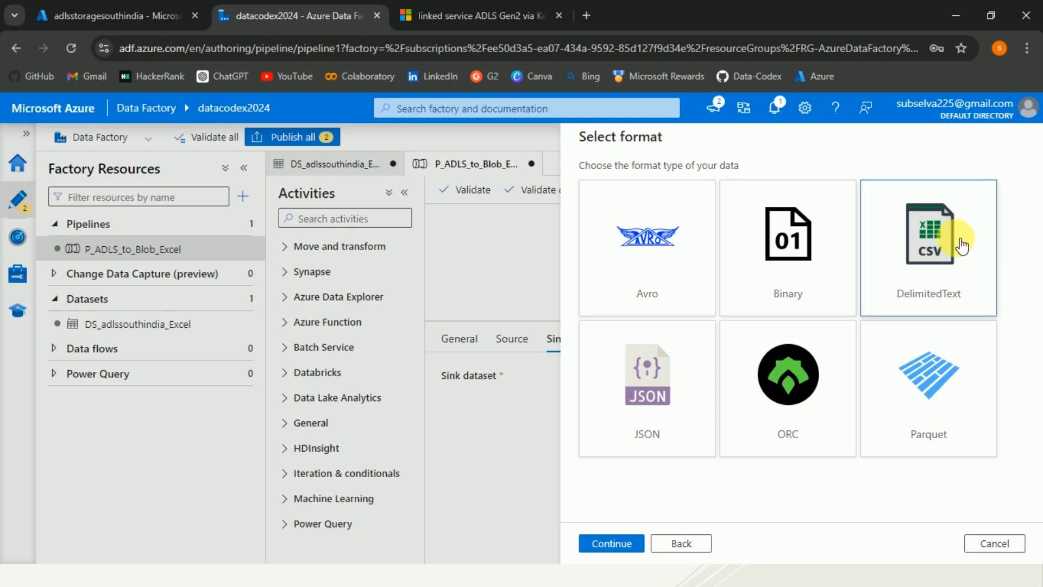
click(619, 546)
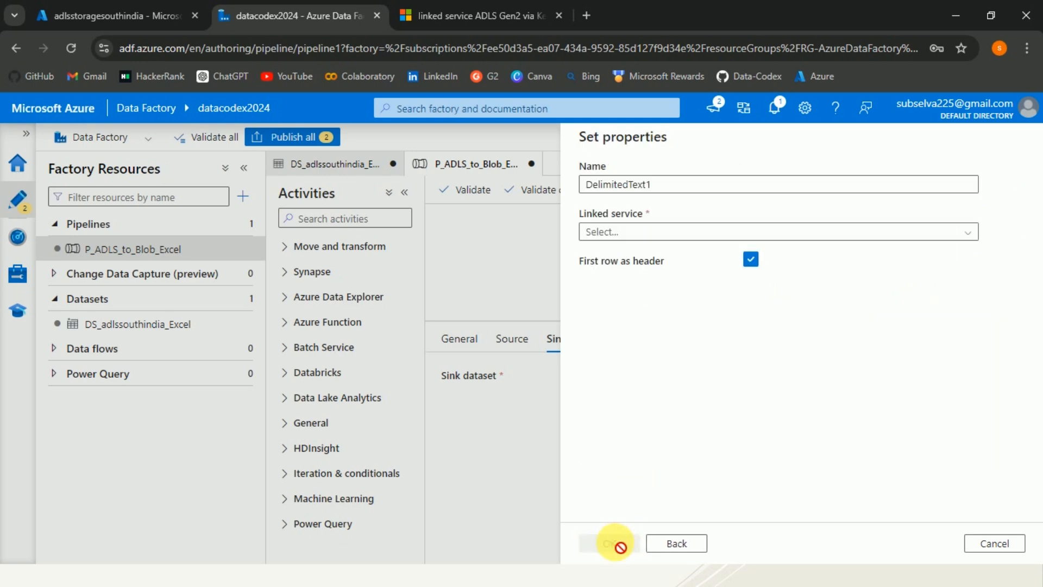
- Name the new sink dataset DS_Blob_CSV
drag(656, 190, 428, 219)
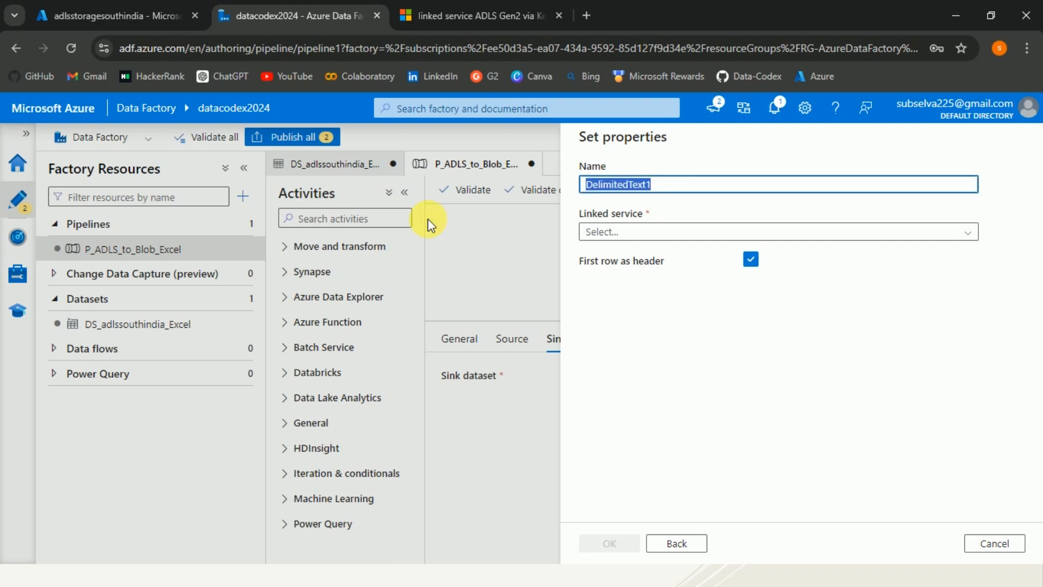
text(DS)
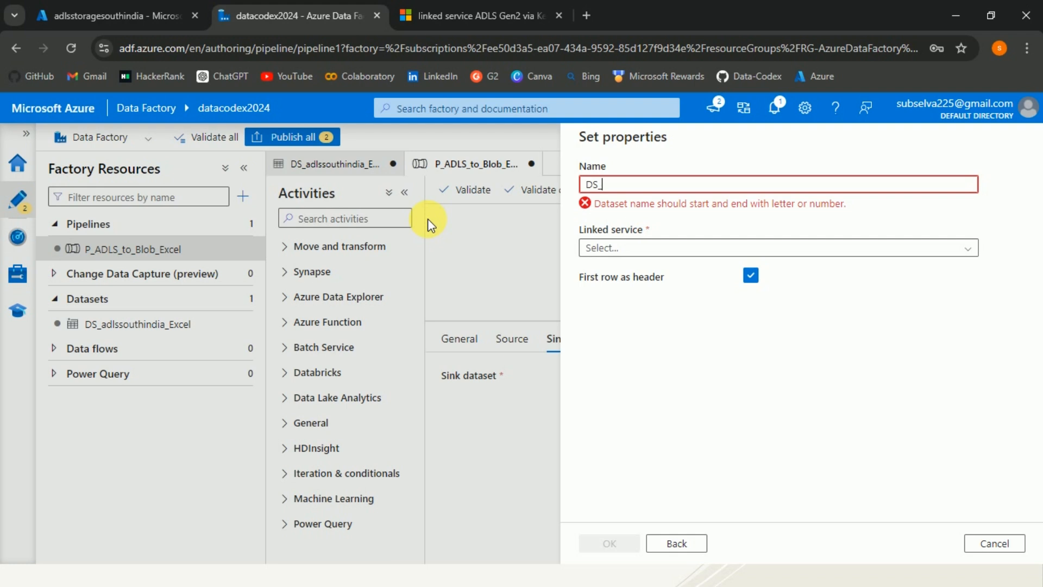
text(_Blob_)
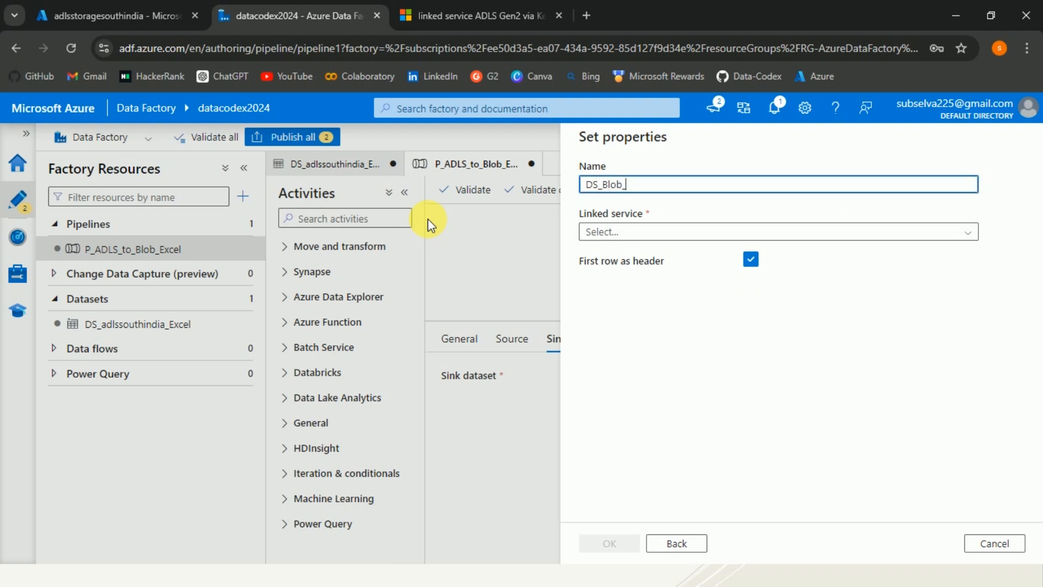
text(CSV)
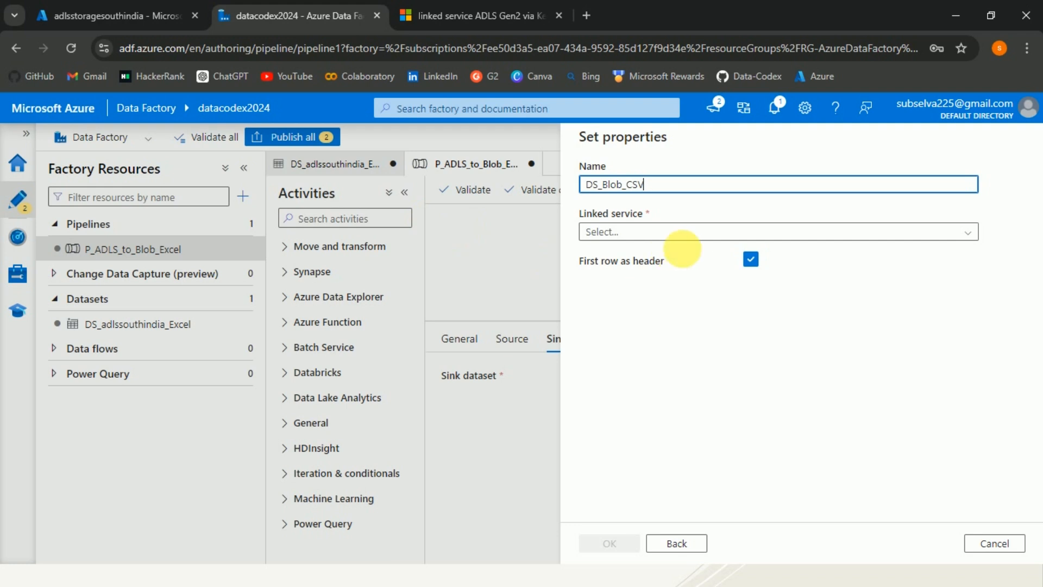
- Start a new Azure Blob Storage linked service for the sink dataset and name it LS_Blobsouthindia
click(754, 231)
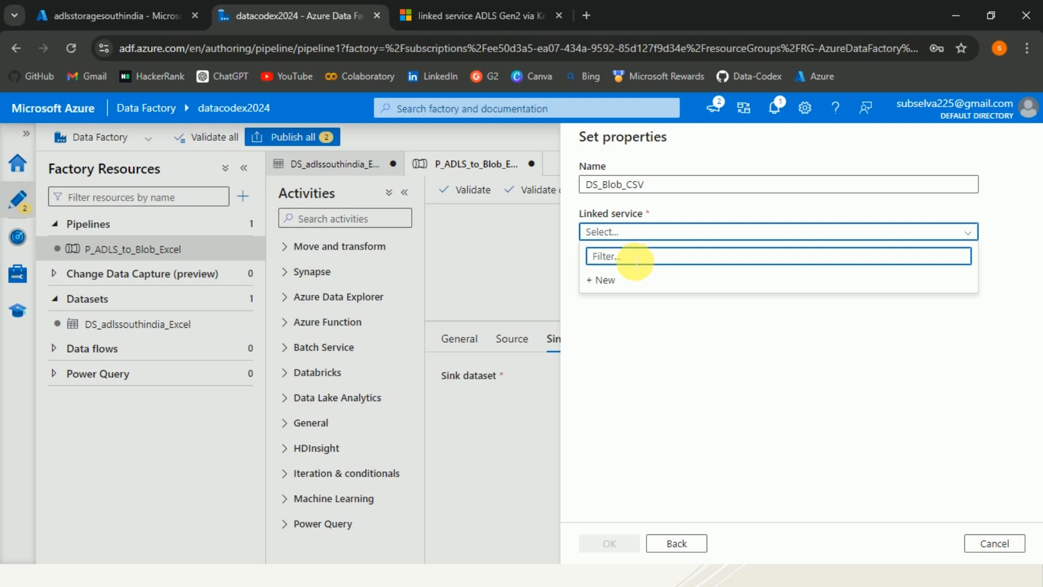
click(608, 278)
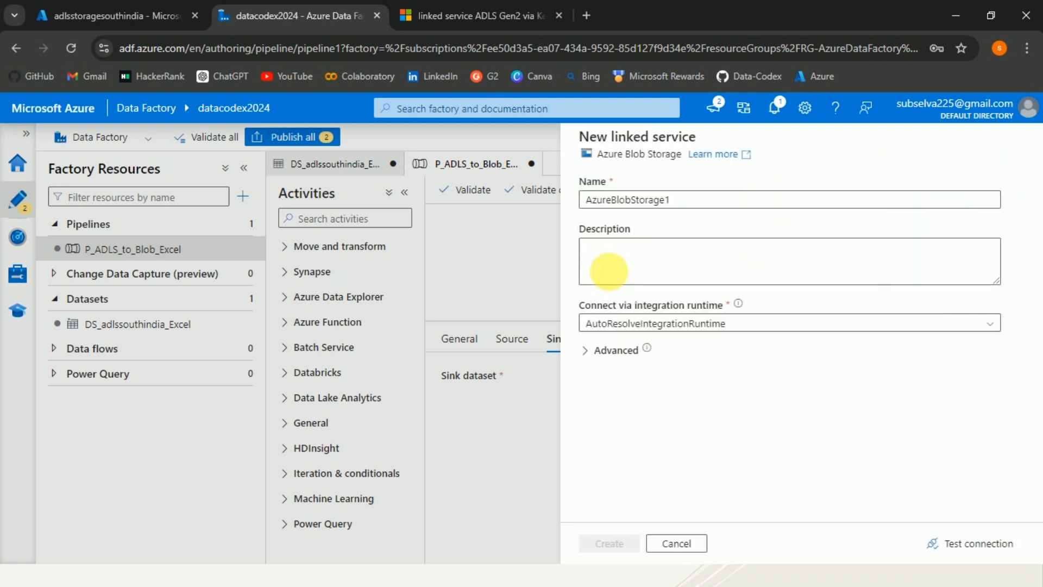
drag(674, 200, 578, 200)
key(BackSpace)
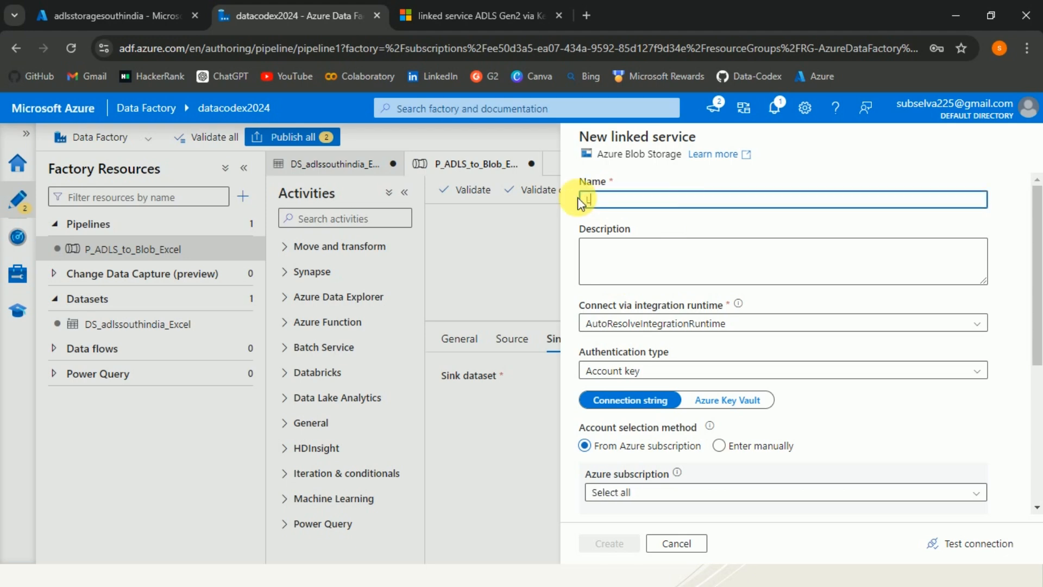
text(LS)
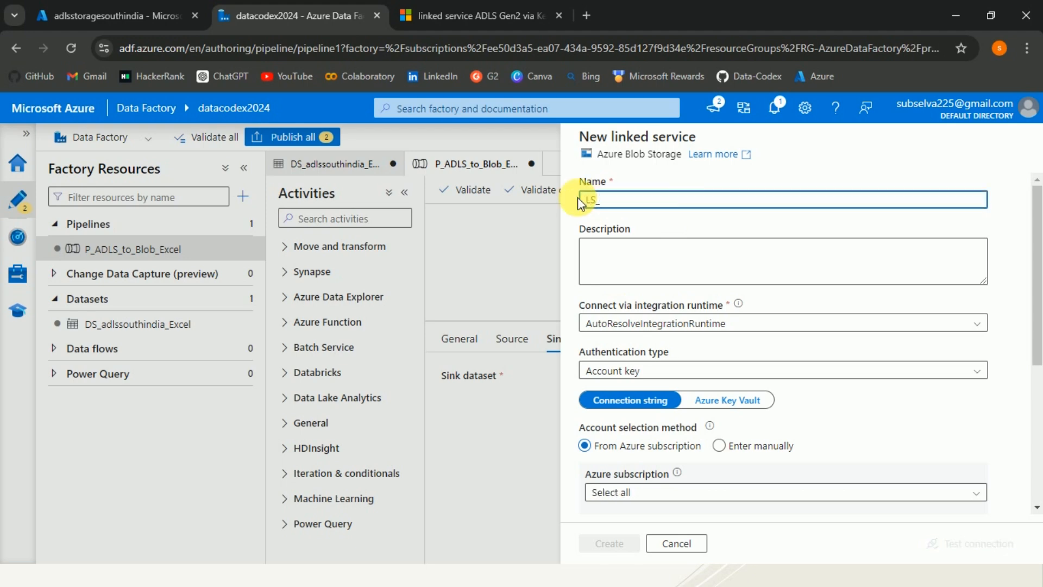
text(_Blobsouthindia)
- Point the new linked service to the Microsoft Subscription and the storage account blobstoragesouthindia
drag(1038, 228, 1039, 288)
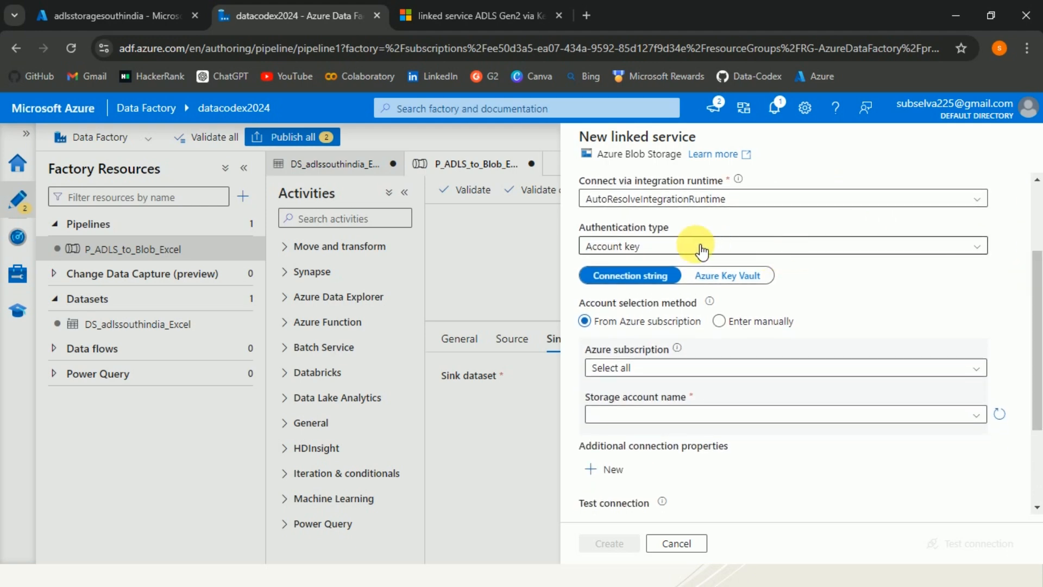
click(780, 370)
click(739, 409)
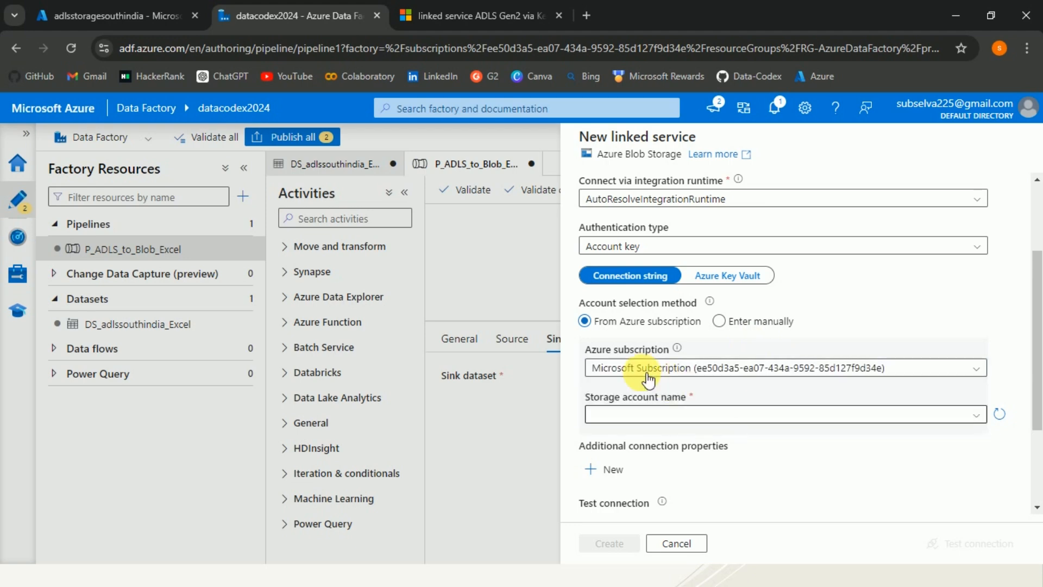
scroll(960, 357, down, 2)
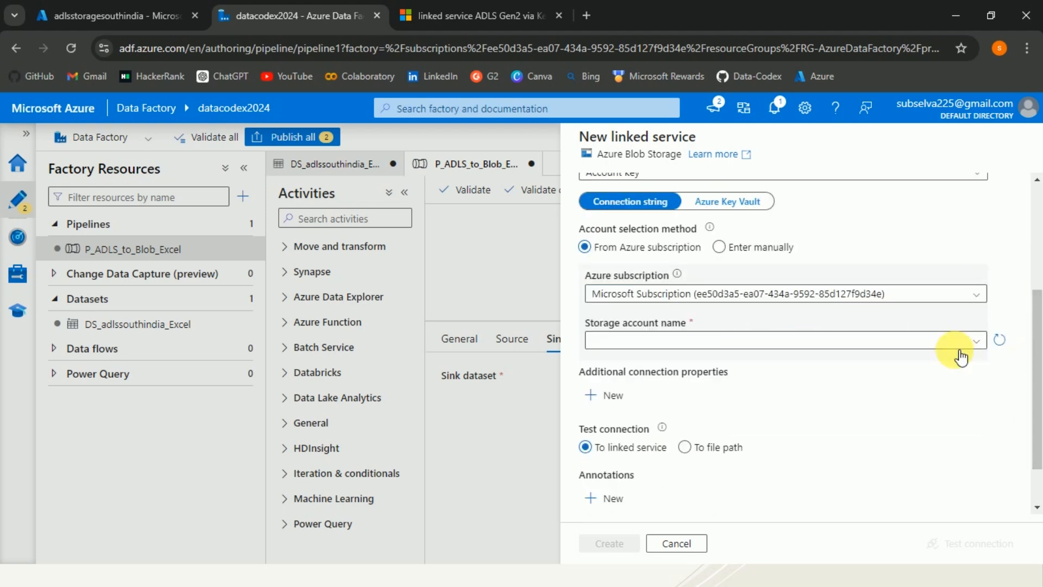
click(887, 342)
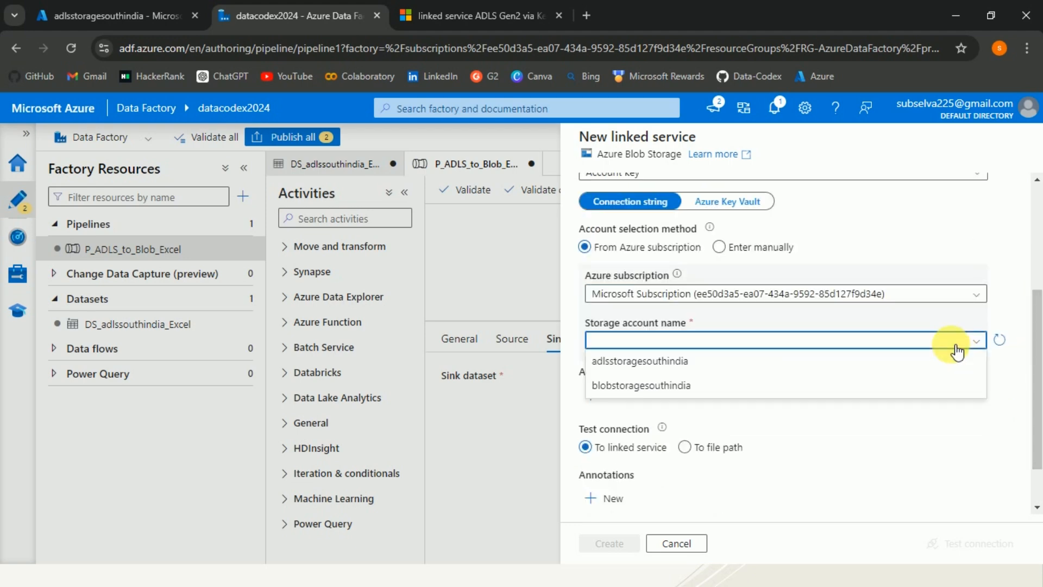
click(646, 386)
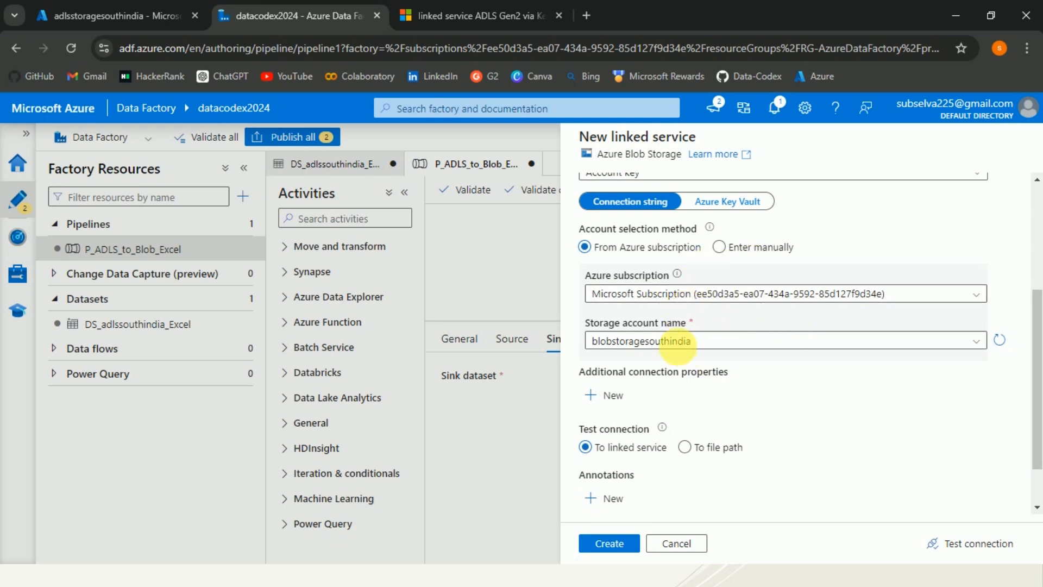
- Switch to the Azure portal and examine the contents of the sample container in the blobstoragesouthindia storage account
click(139, 8)
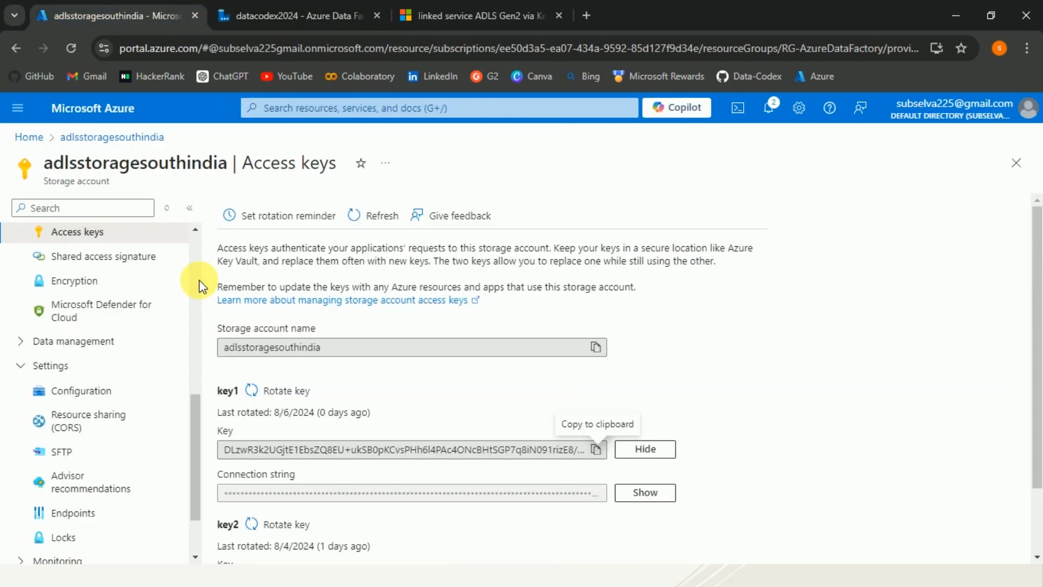
click(60, 119)
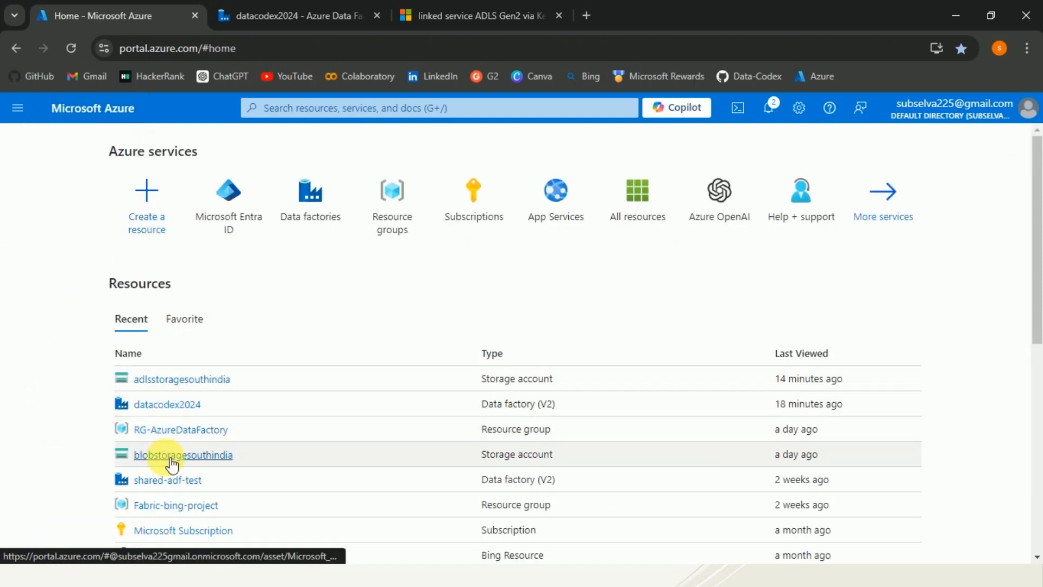
click(169, 462)
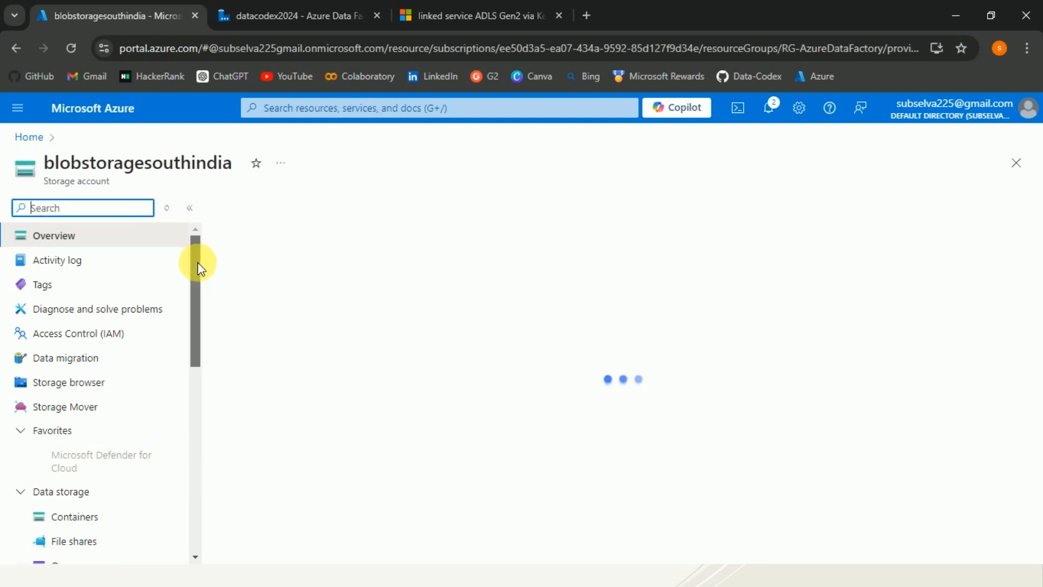
drag(200, 266, 193, 349)
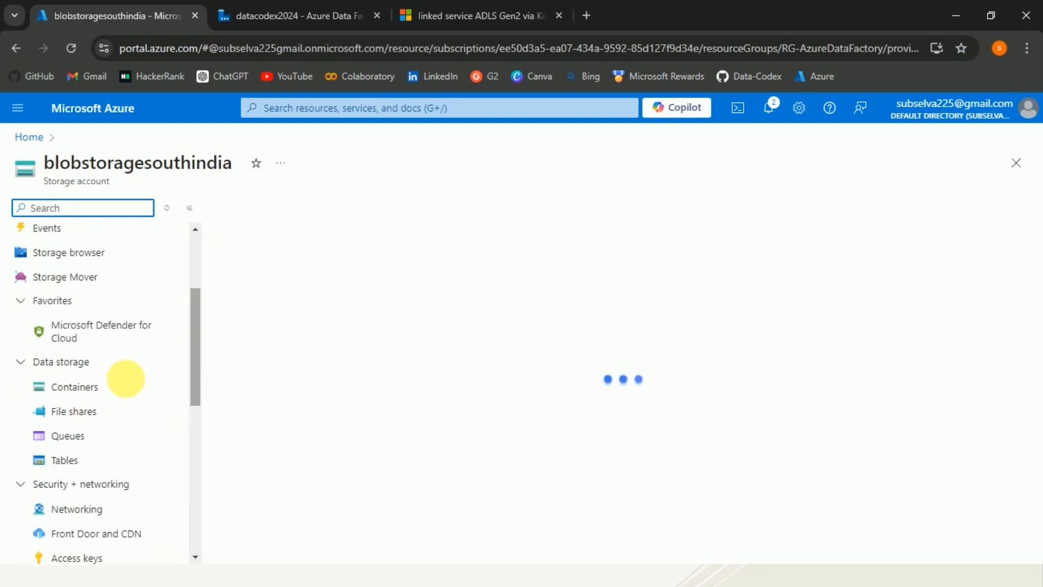
click(91, 391)
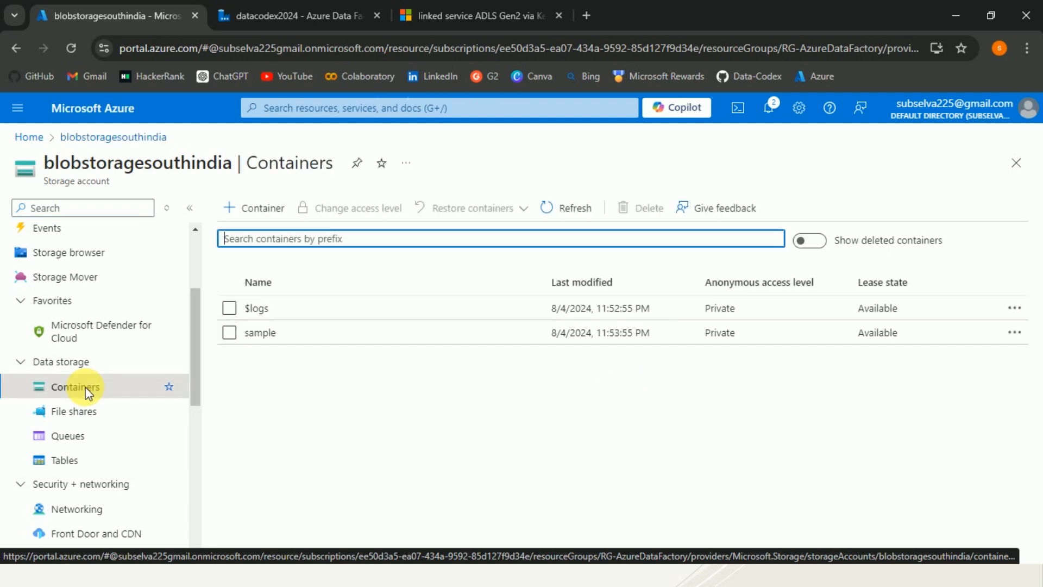
click(269, 337)
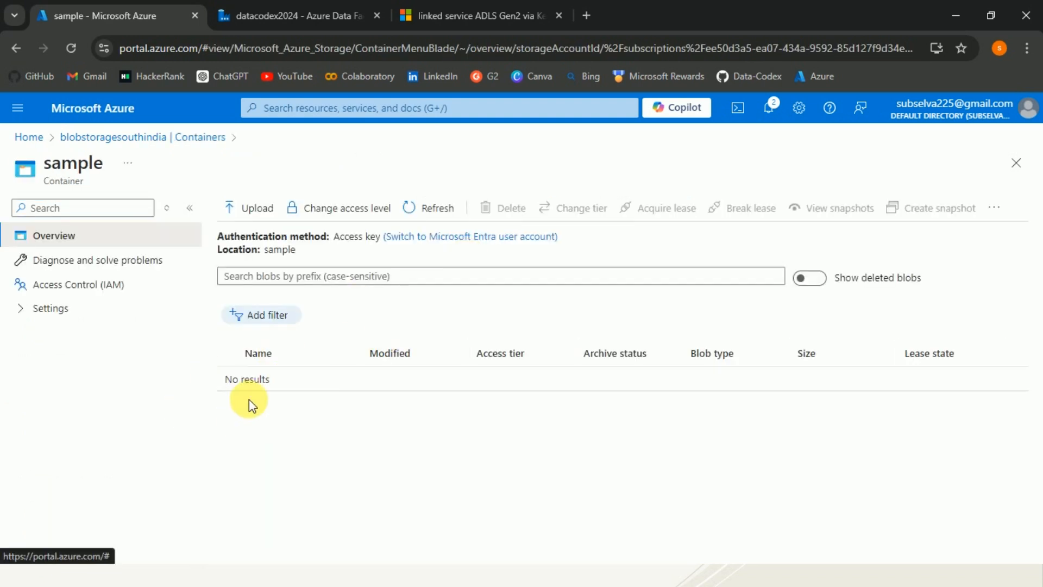
click(133, 144)
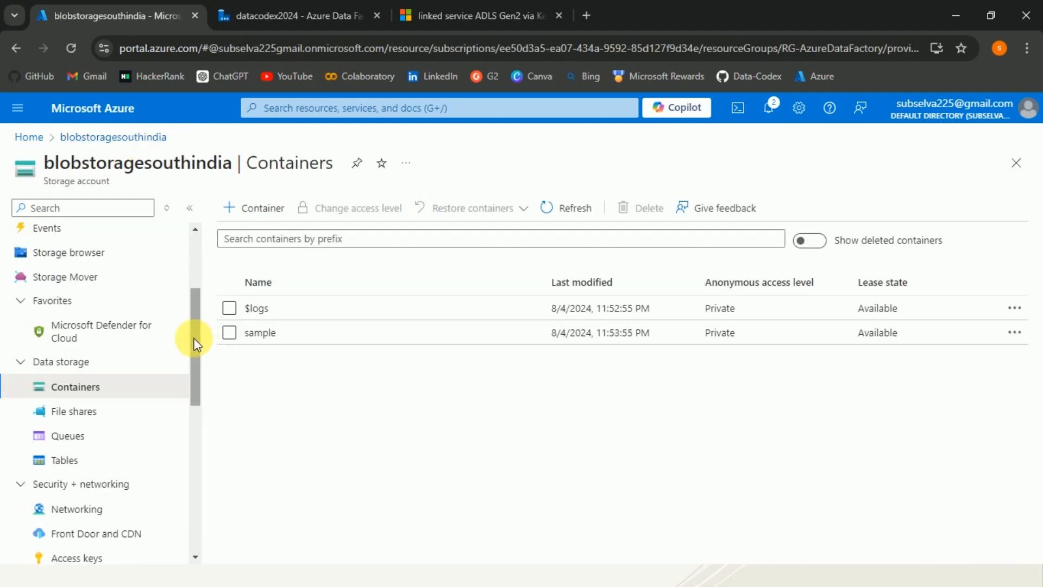
- View the endpoints of blobstoragesouthindia and copy the Blob service's primary endpoint
drag(194, 343, 201, 480)
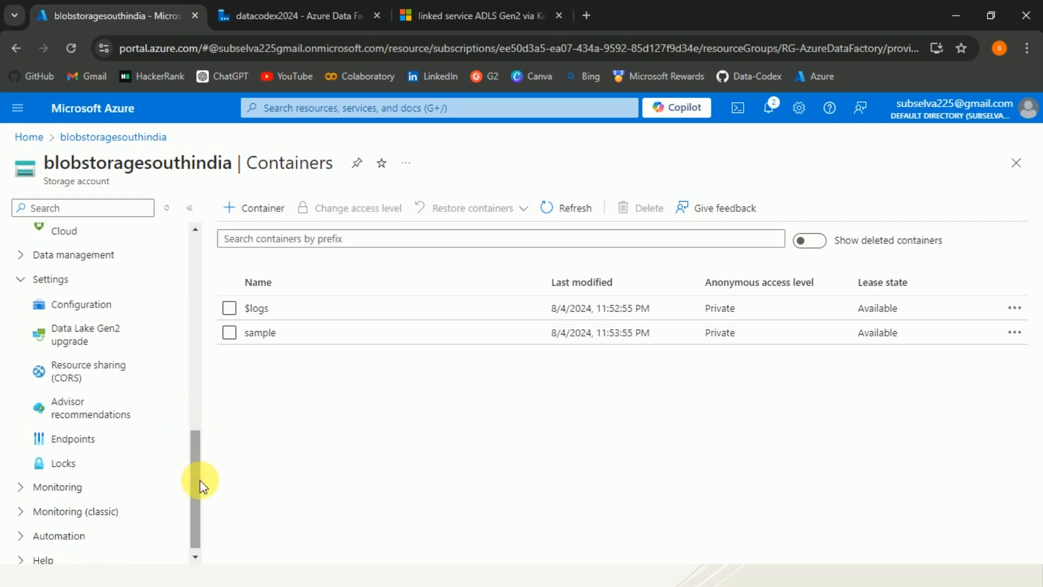
click(112, 440)
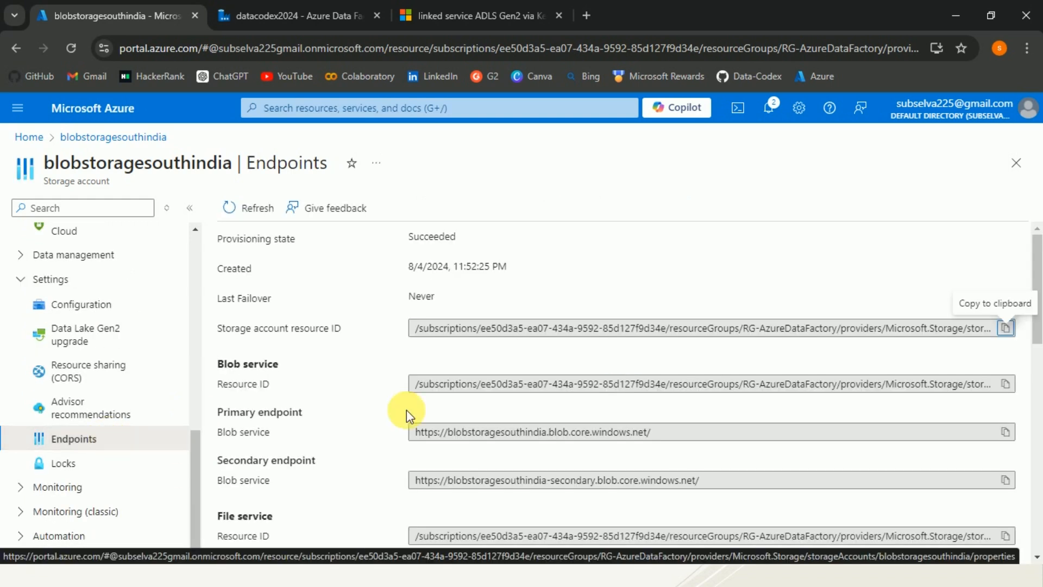
drag(284, 363, 216, 363)
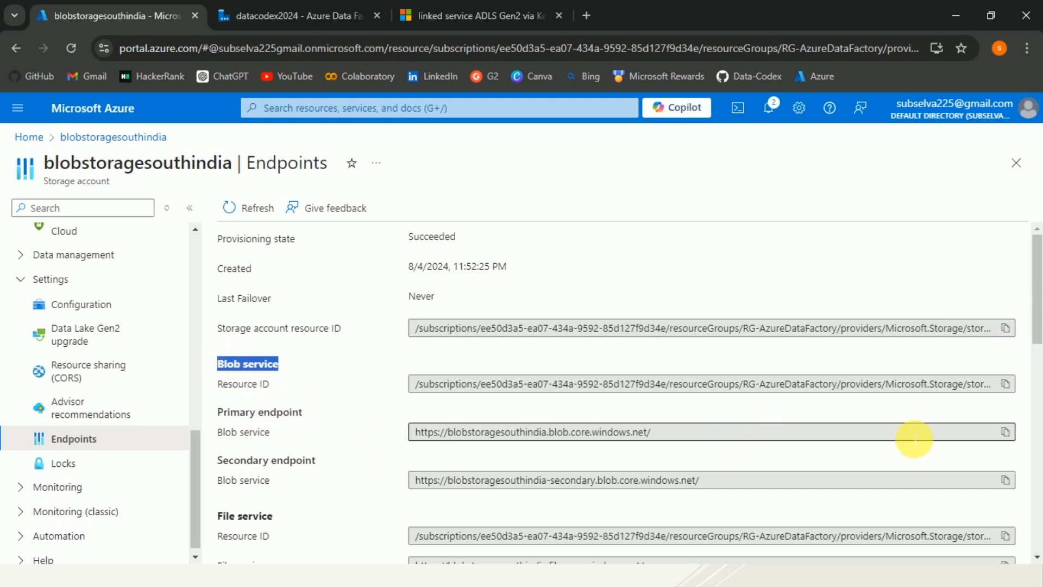
click(1010, 434)
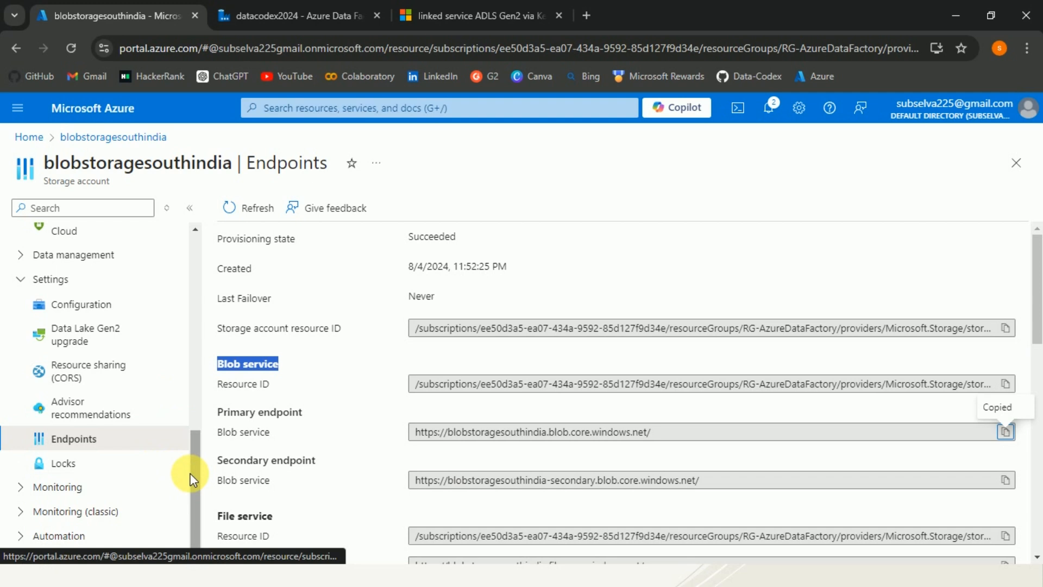
- Reveal the key1 access key of the blobstoragesouthindia storage account
scroll(190, 478, up, 4)
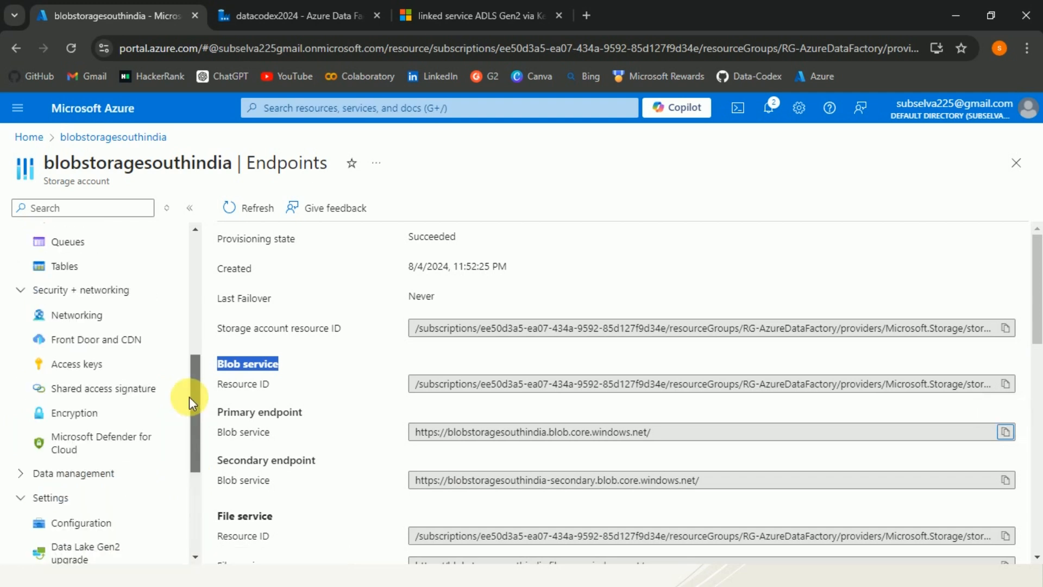
click(75, 375)
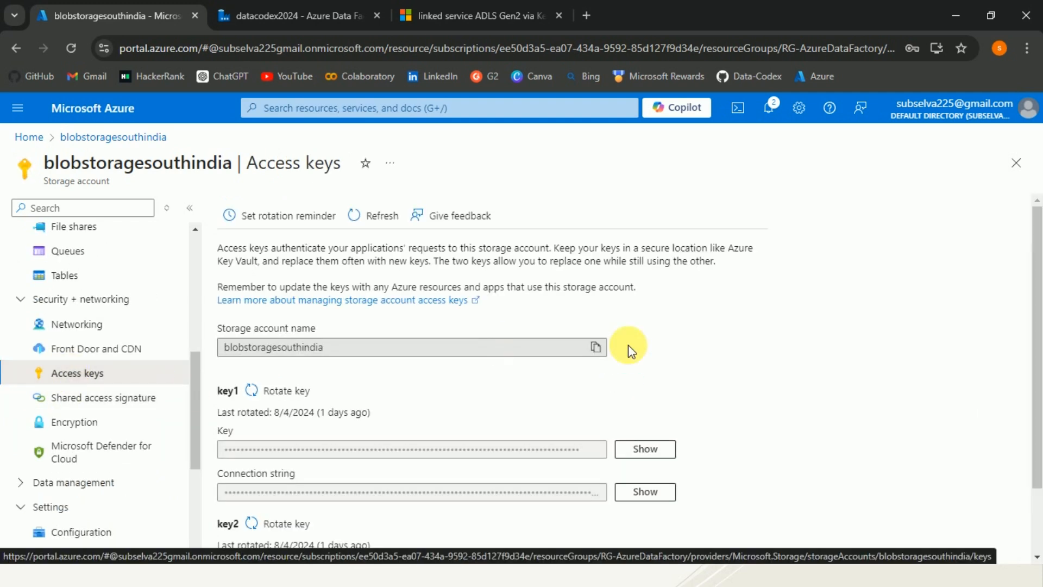
click(647, 445)
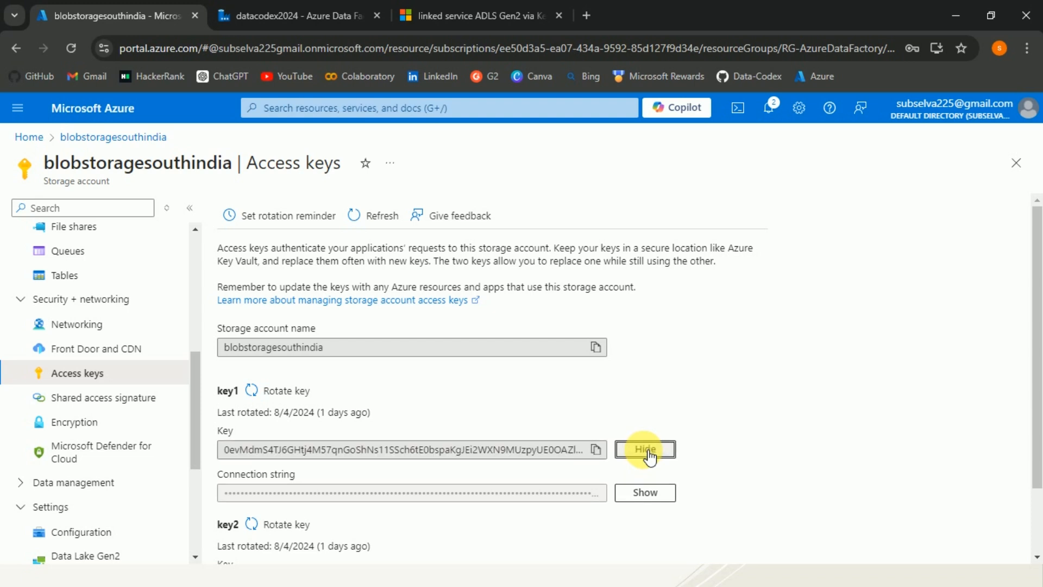
- Return to Data Factory, test the connection of the new Blob Storage linked service and create it
click(308, 16)
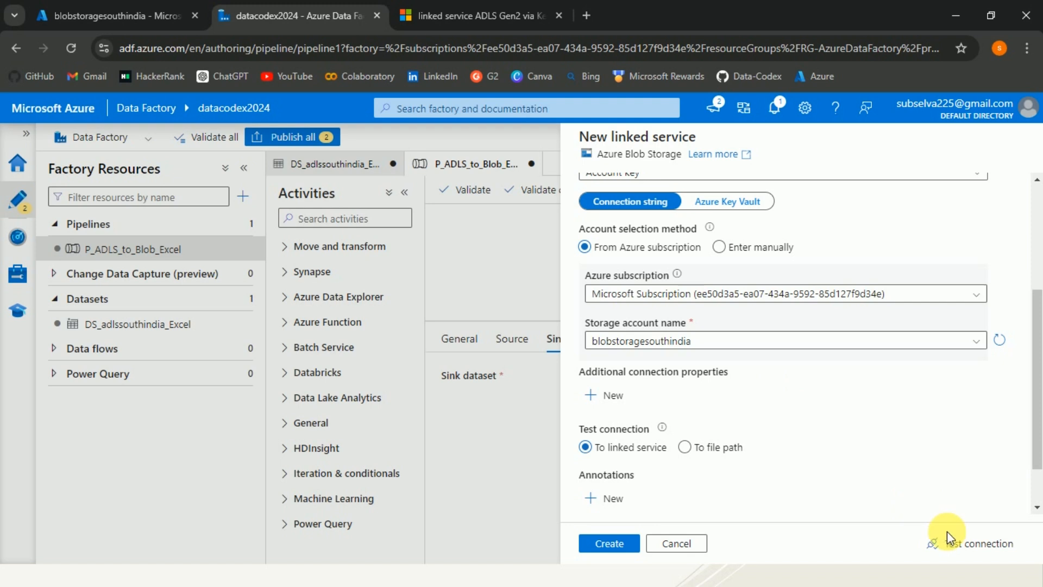
click(956, 543)
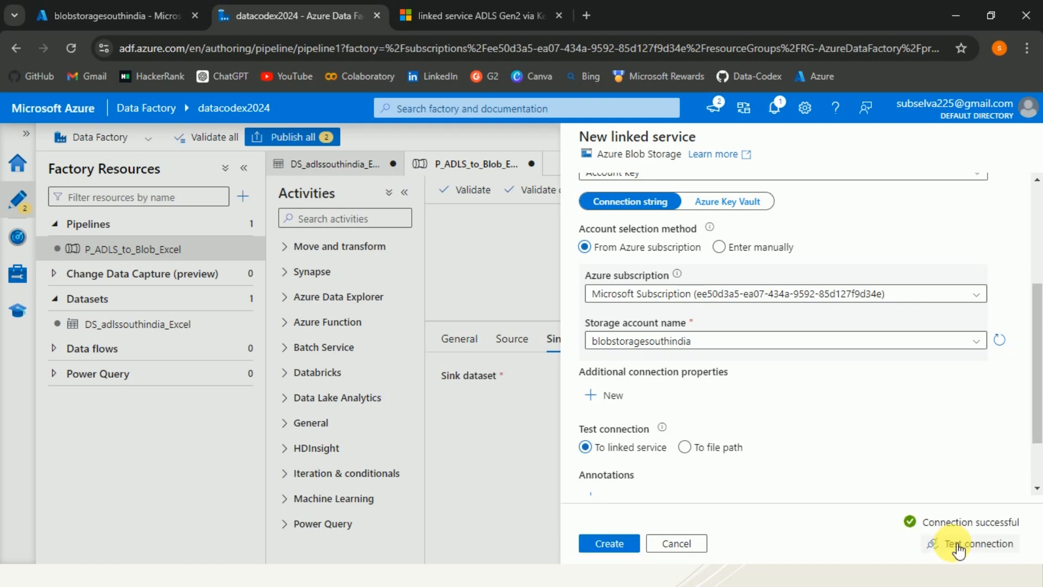
click(609, 543)
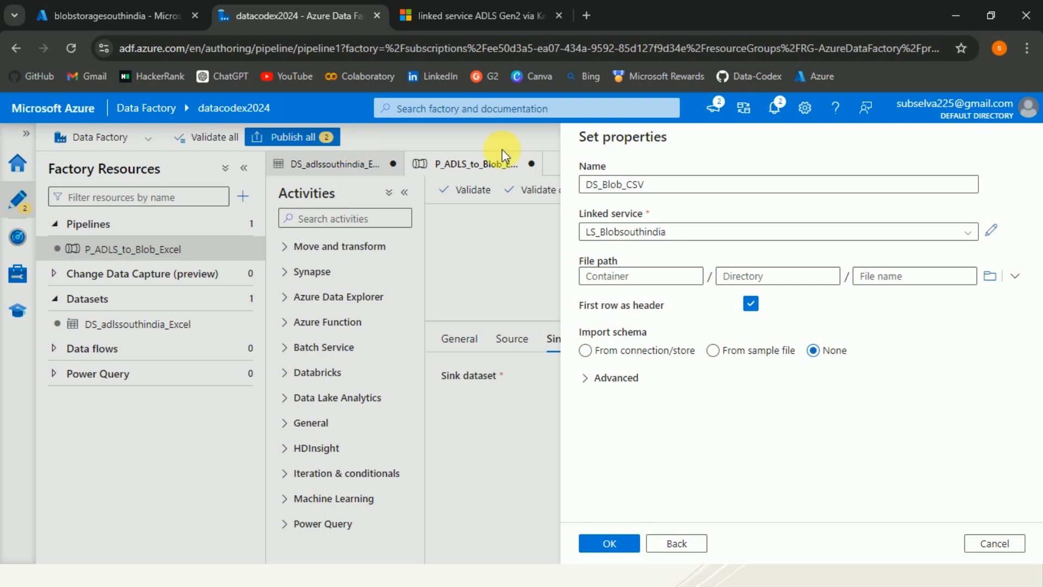
- Enter Teat.csv as the sink dataset's file name and create the dataset with schema import set to None
click(916, 280)
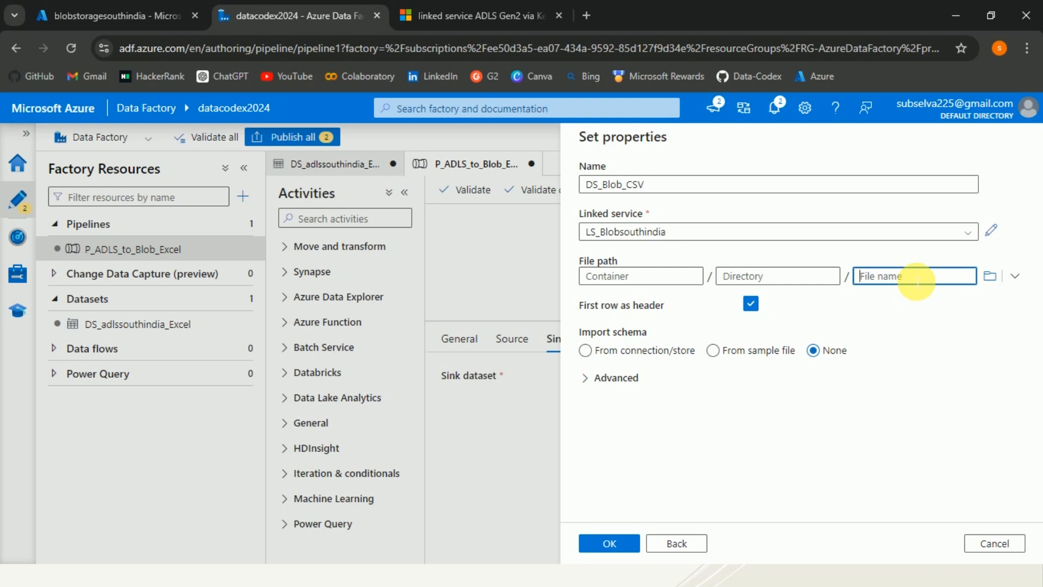
text(Teat.csv)
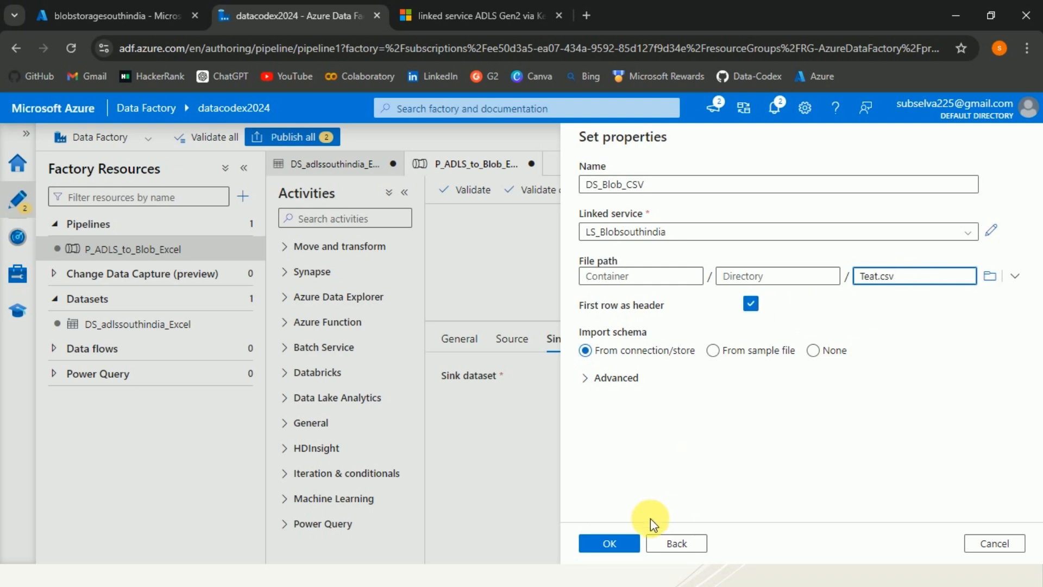
click(624, 545)
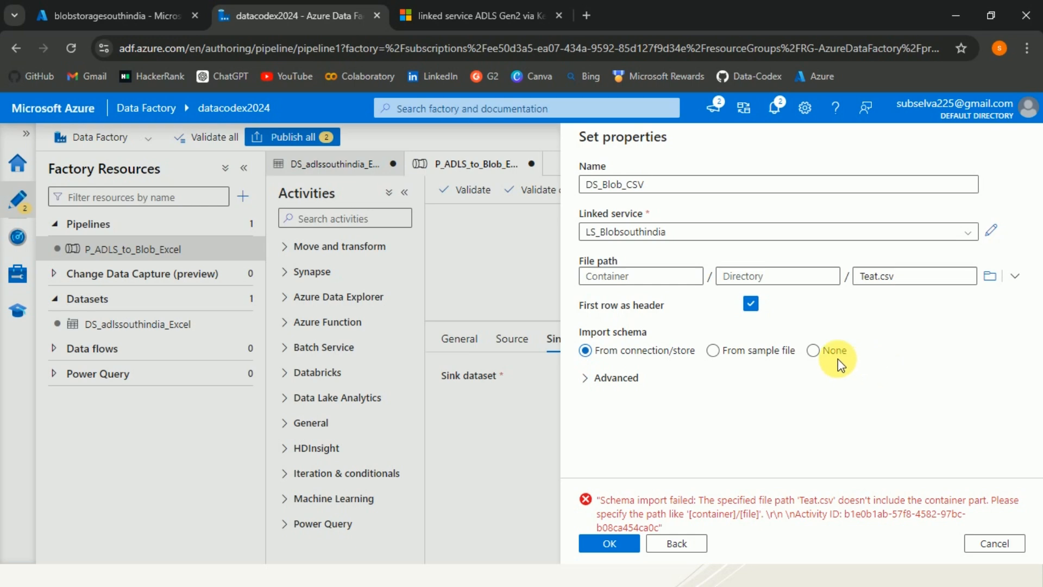
click(813, 351)
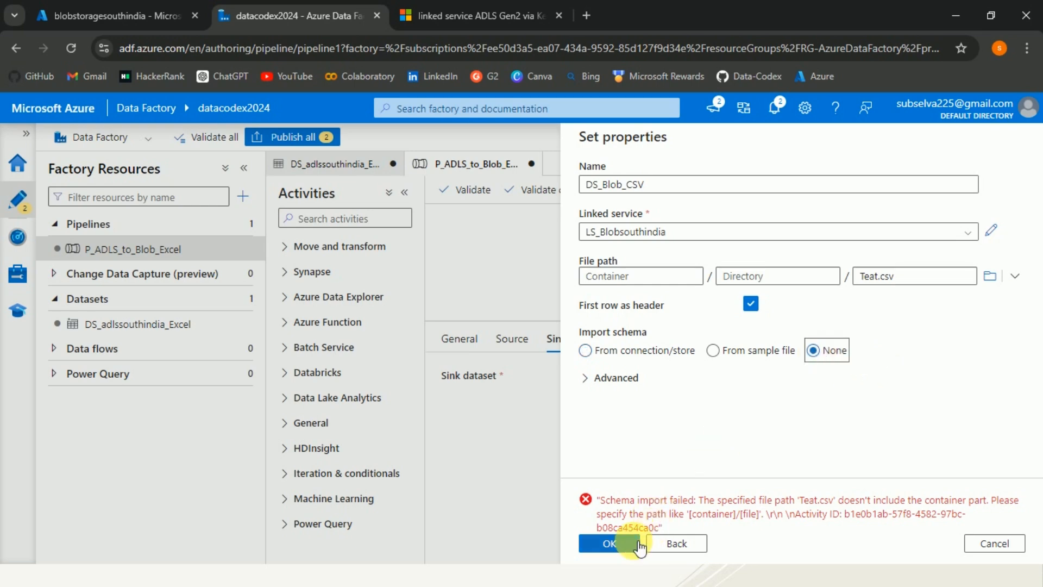
click(611, 543)
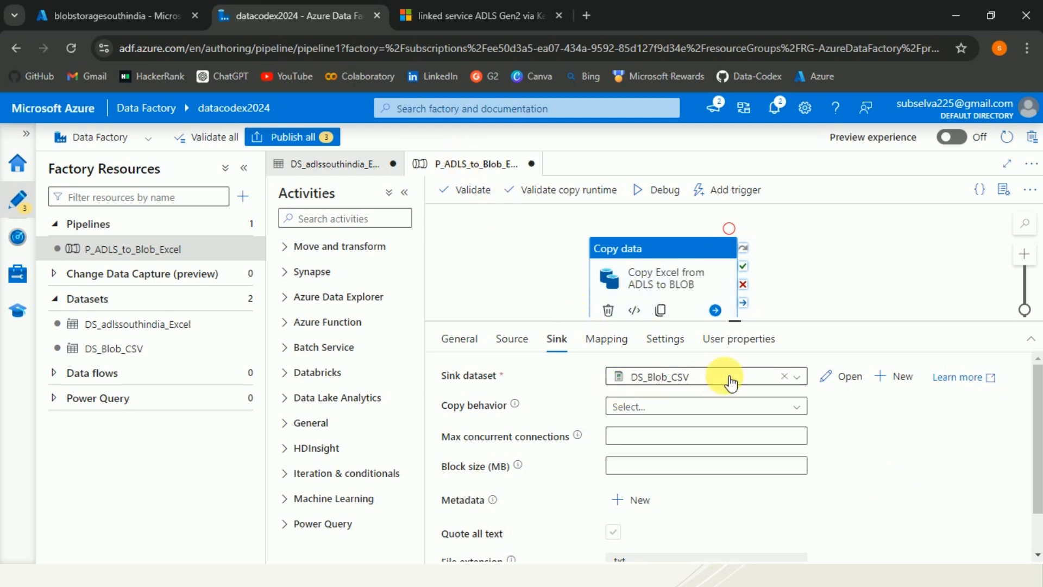
- Open the DS_Blob_CSV dataset and set its file path to the sample container with the file name sample.csv
click(843, 376)
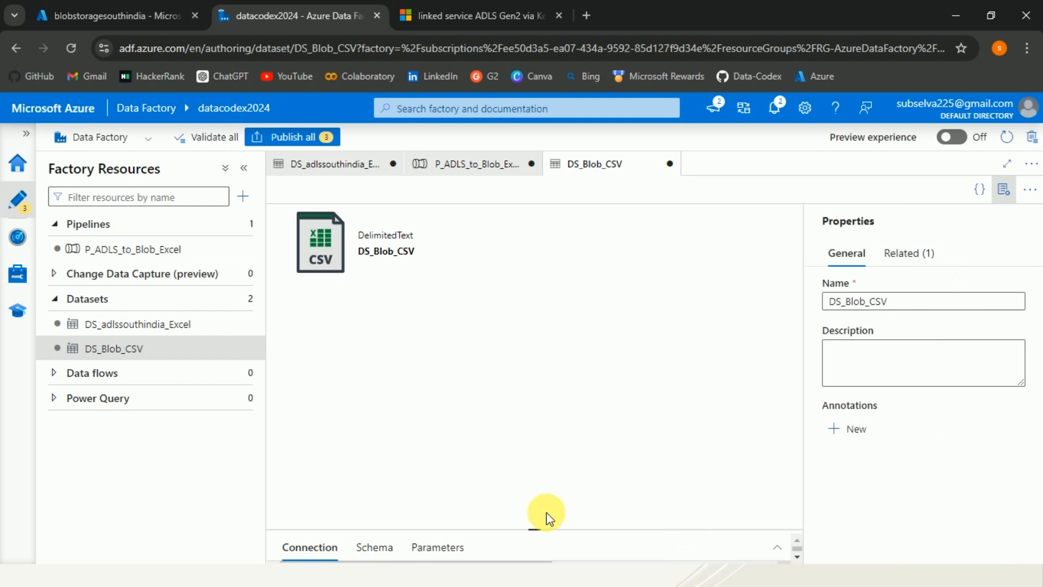
drag(537, 536, 538, 312)
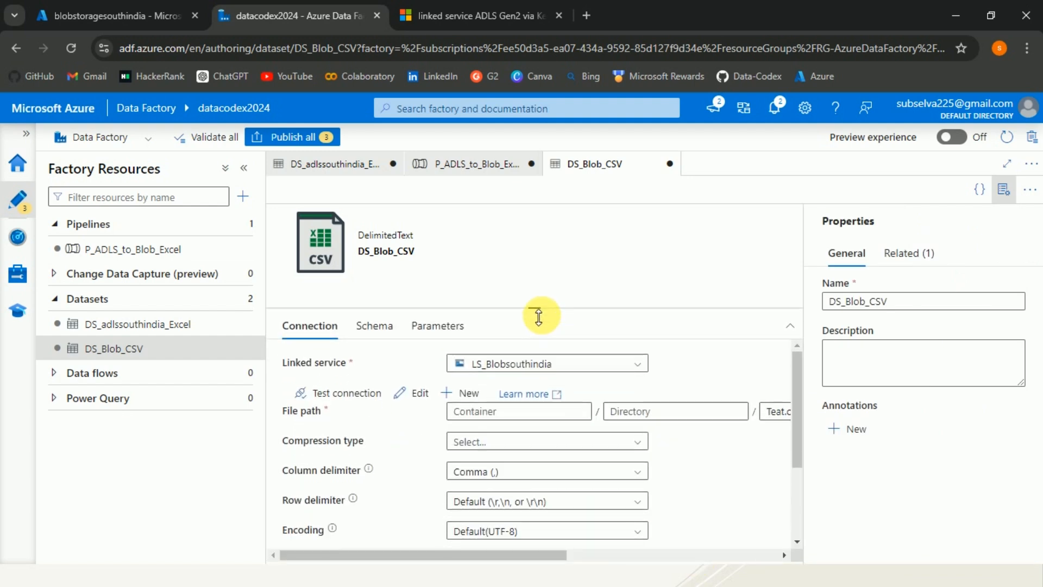
click(1003, 191)
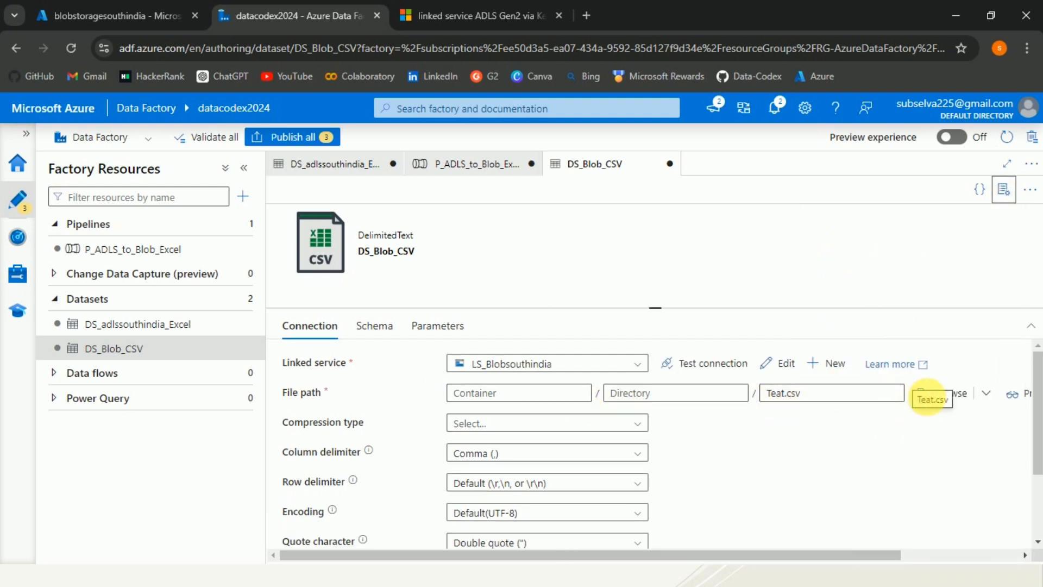
click(932, 405)
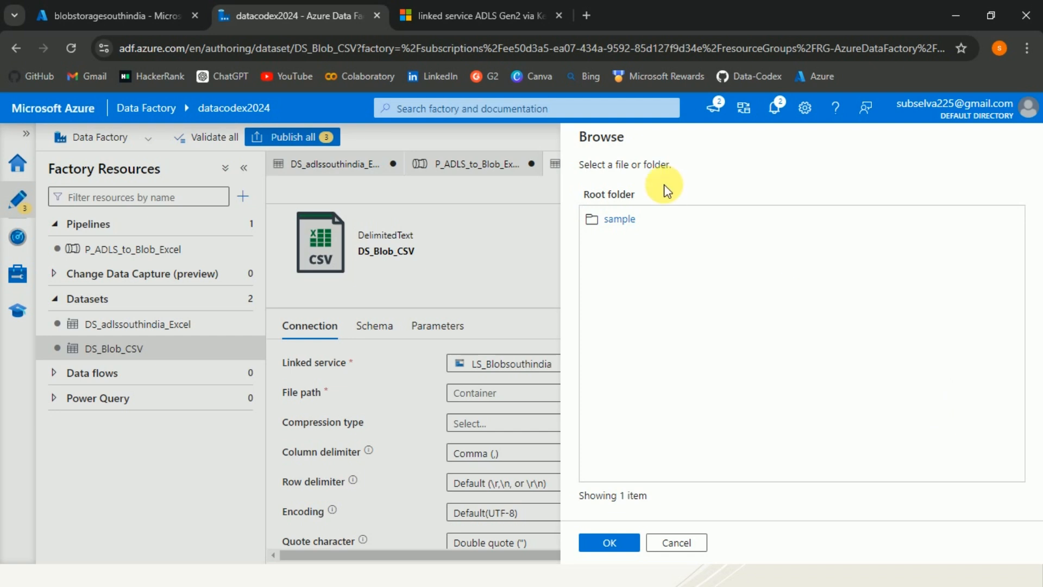
click(619, 222)
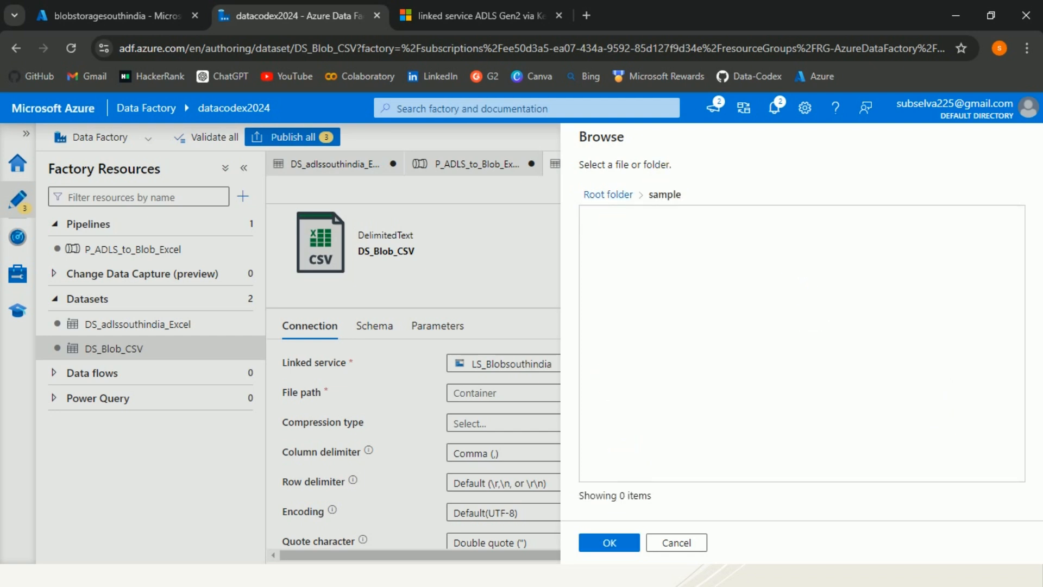
click(609, 543)
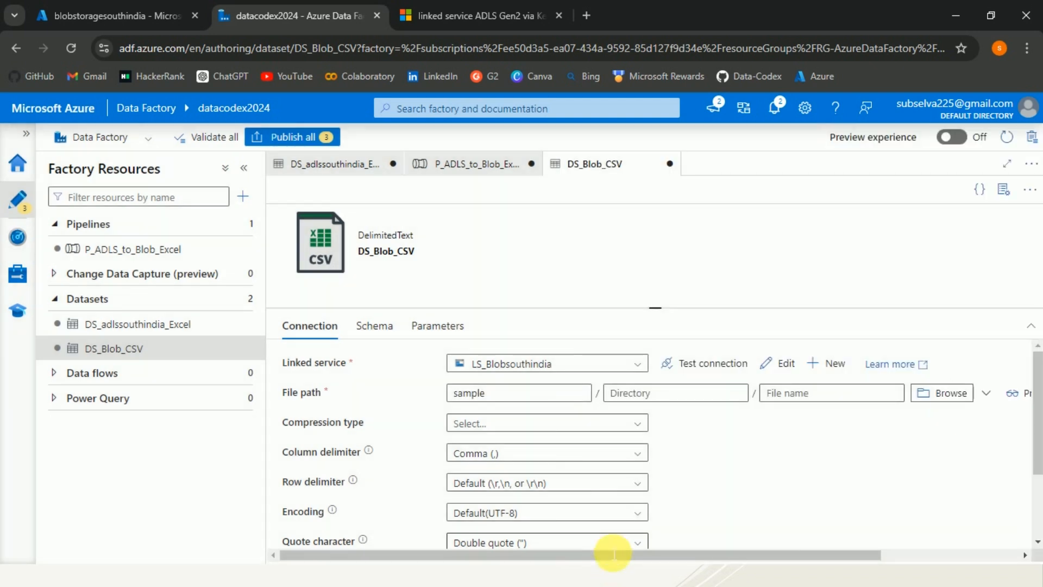
click(785, 393)
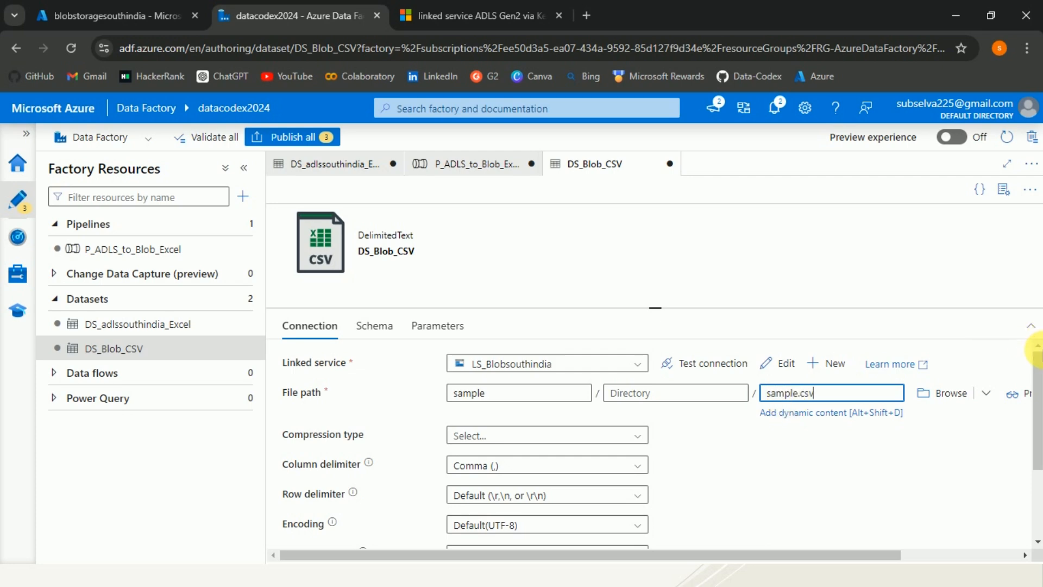
mouse_move(1037, 361)
mouse_down()
mouse_move(1038, 426)
mouse_move(1039, 347)
mouse_up()
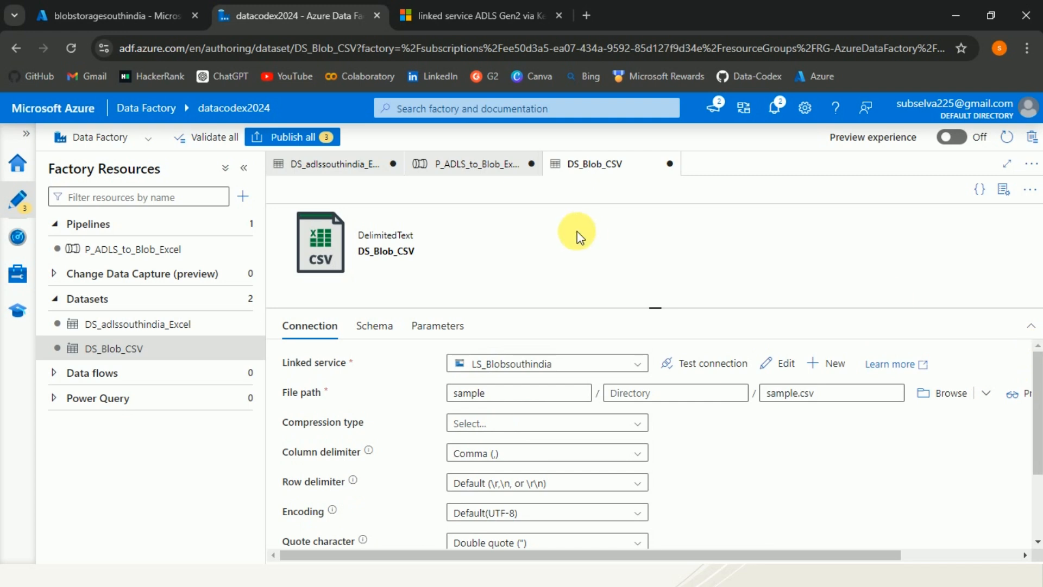
- Return to the P_ADLS_to_Blob_Excel pipeline and review the copy activity's mapping, settings, user properties and general configuration
click(466, 163)
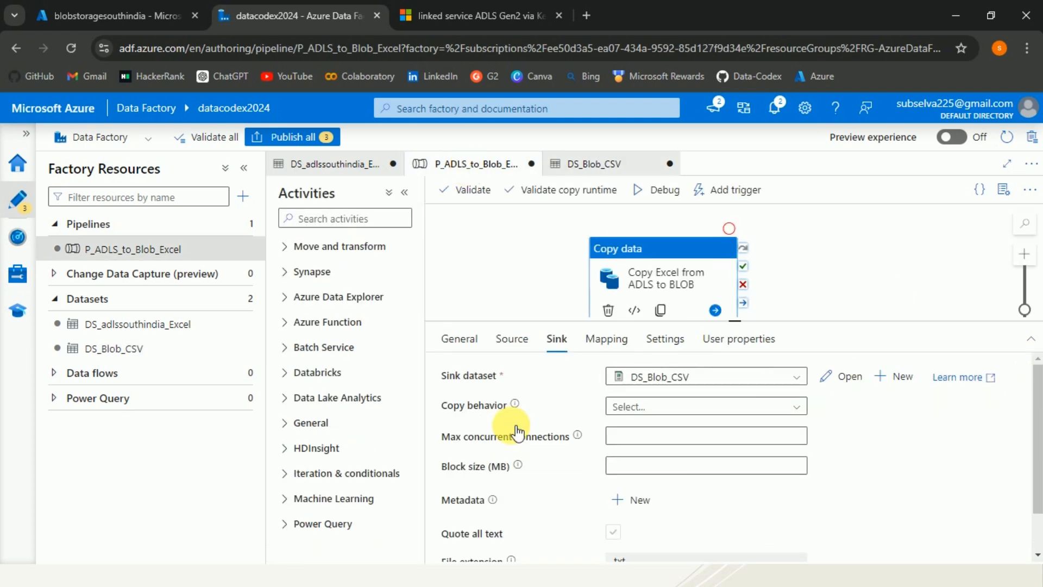
click(605, 338)
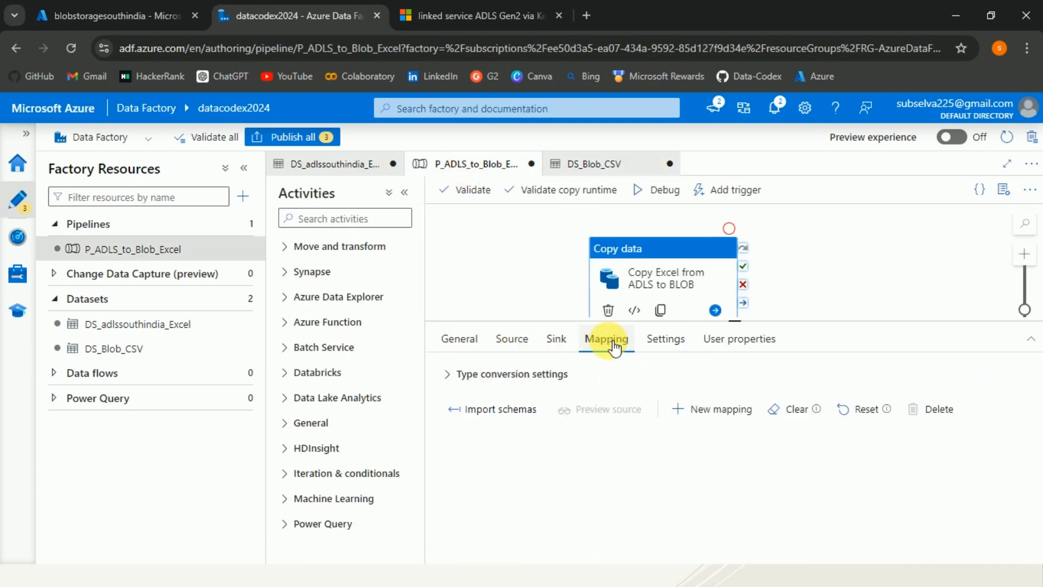
click(674, 340)
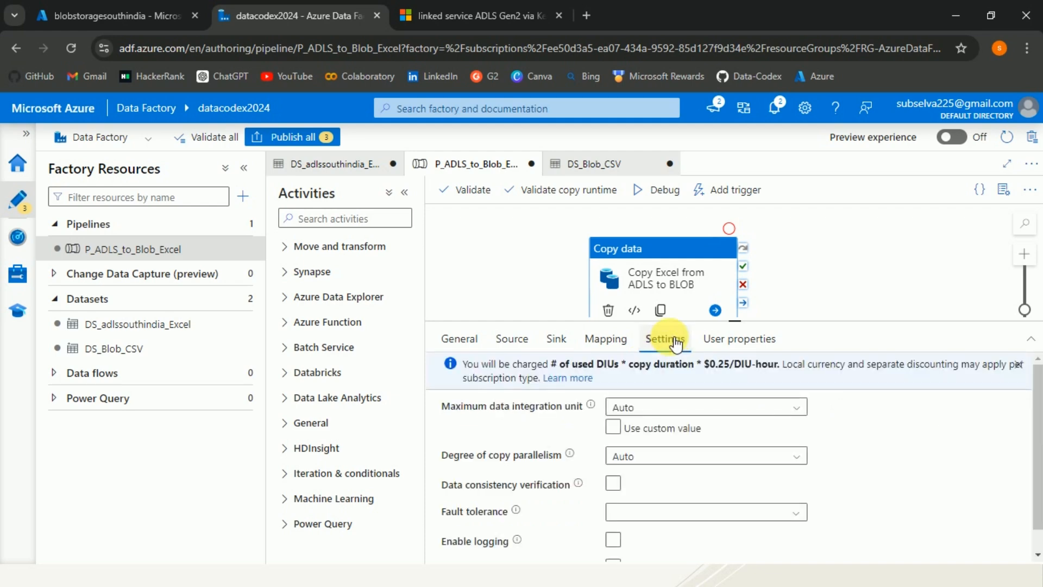
click(721, 342)
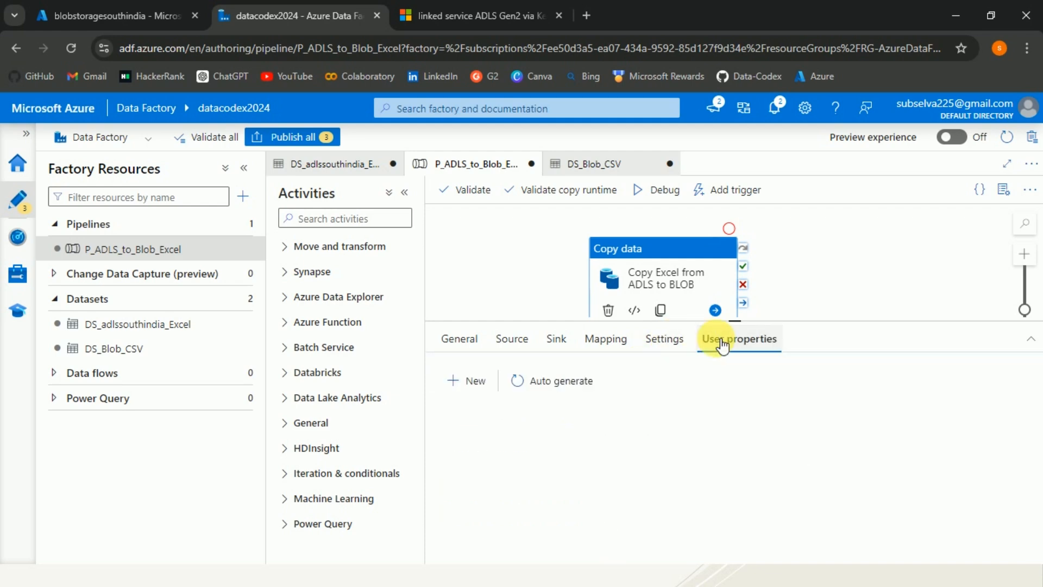
click(459, 345)
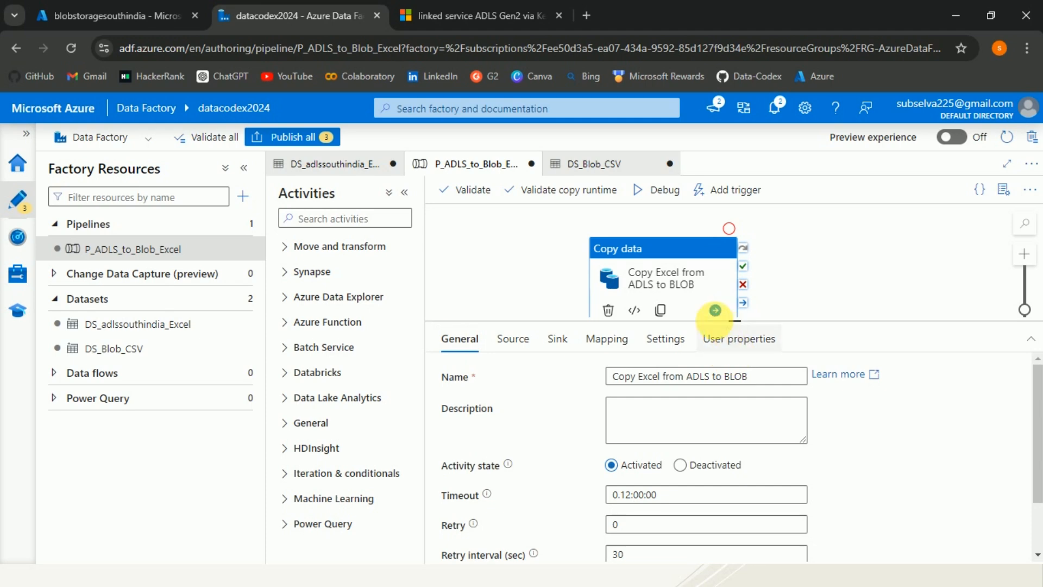
- Reposition the copy activity fully into view on the canvas and validate the pipeline, closing the validation output
drag(688, 271, 718, 254)
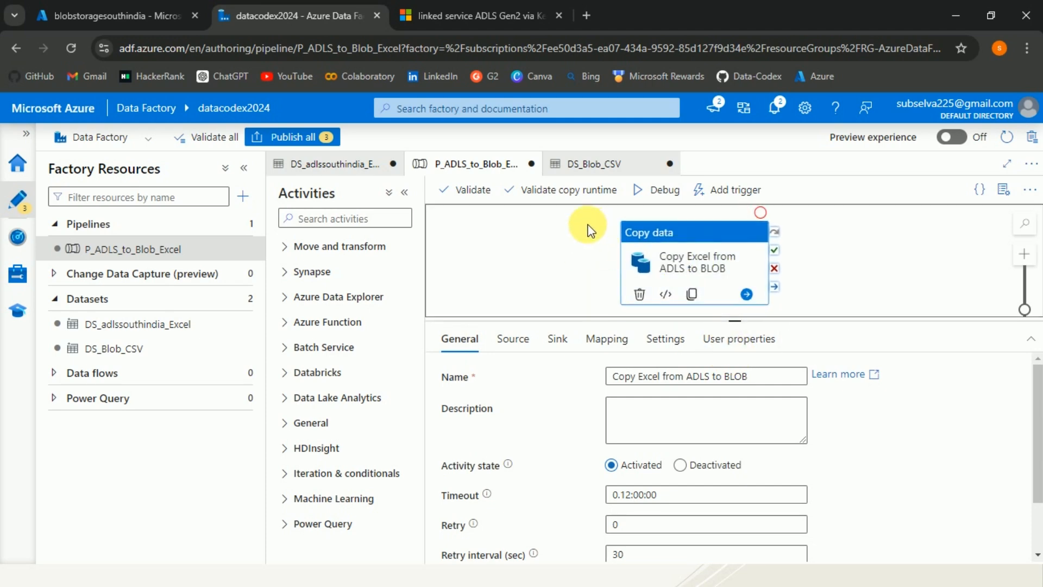
click(484, 201)
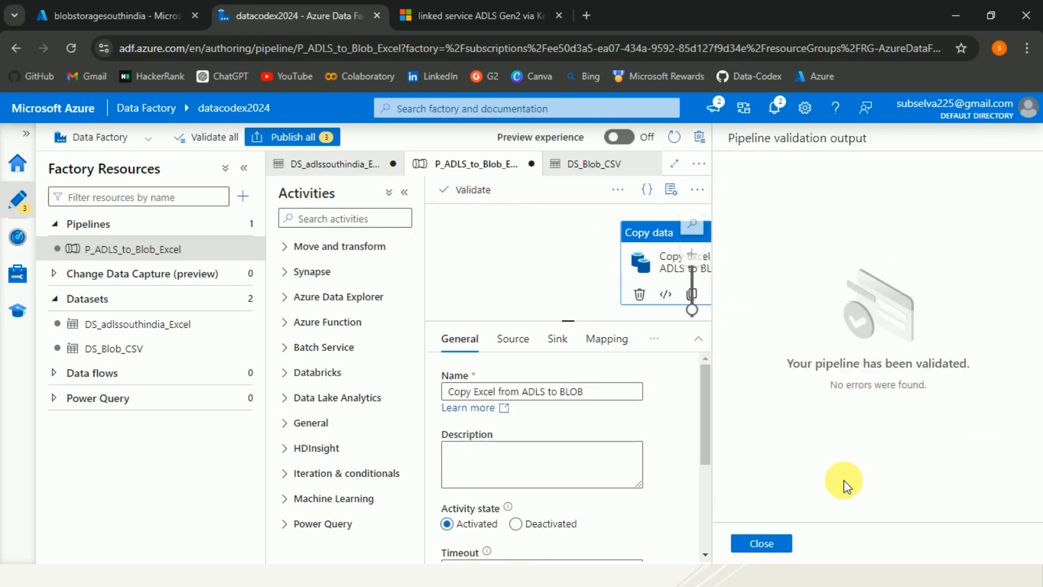
click(786, 543)
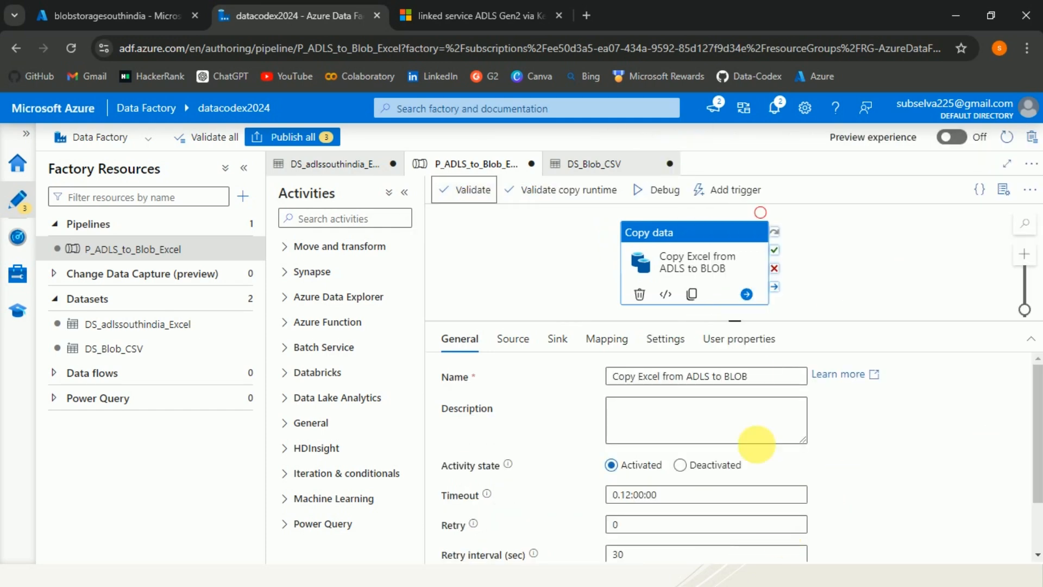
- Start a debug run of the P_ADLS_to_Blob_Excel pipeline and refresh its status until the run finishes
click(904, 227)
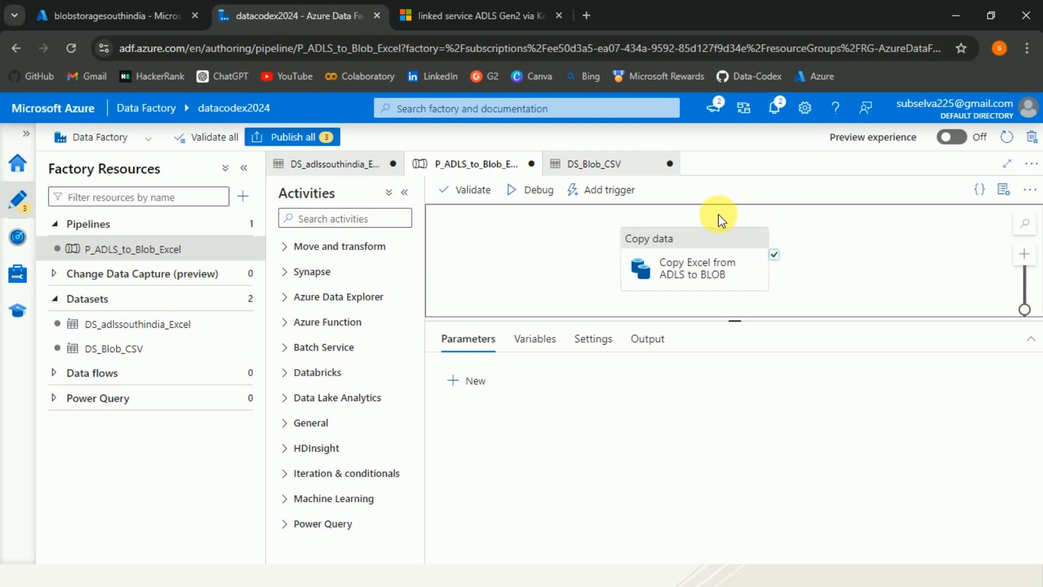
click(534, 196)
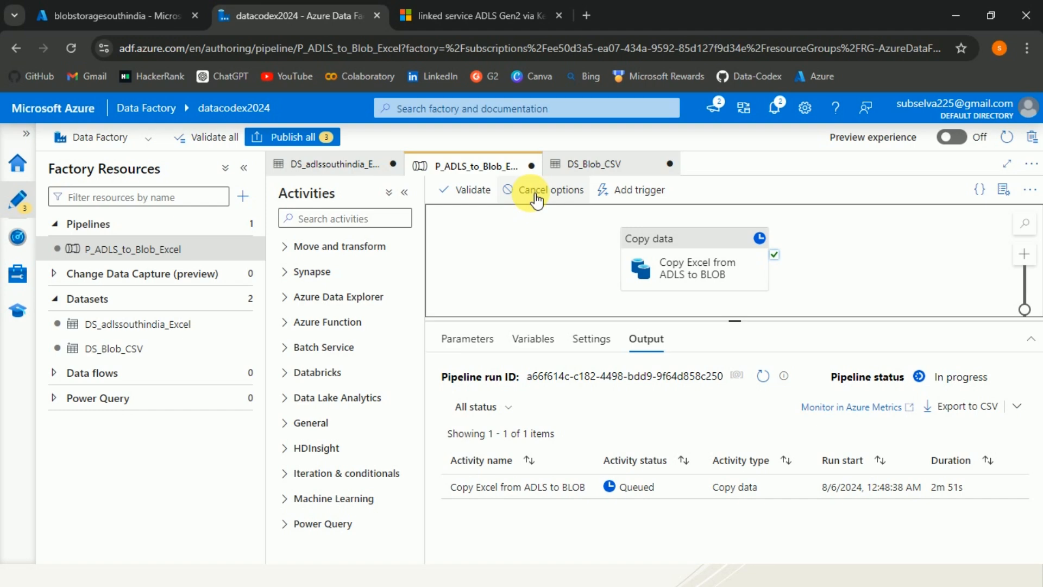
click(762, 383)
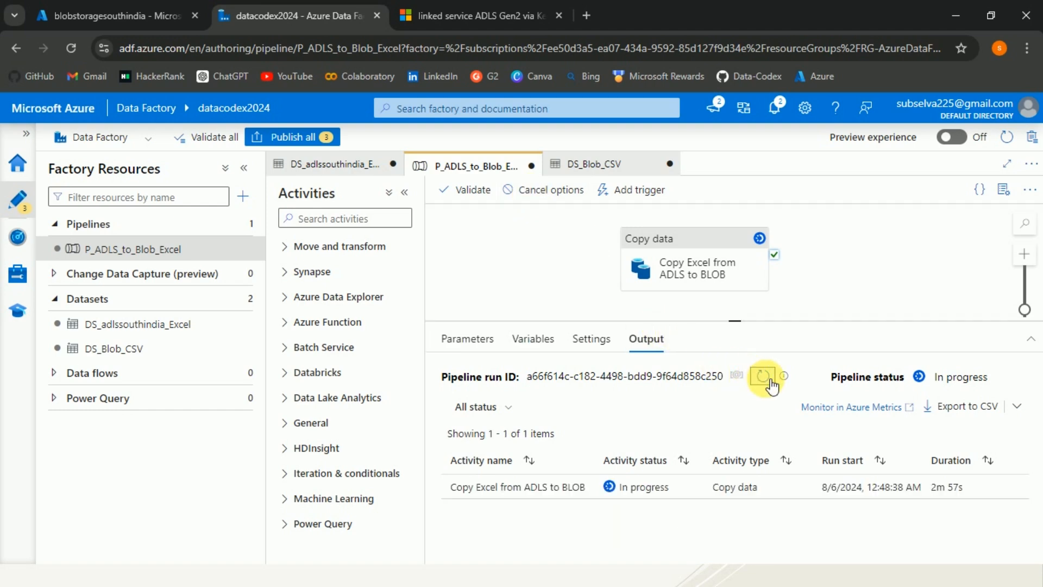
click(772, 381)
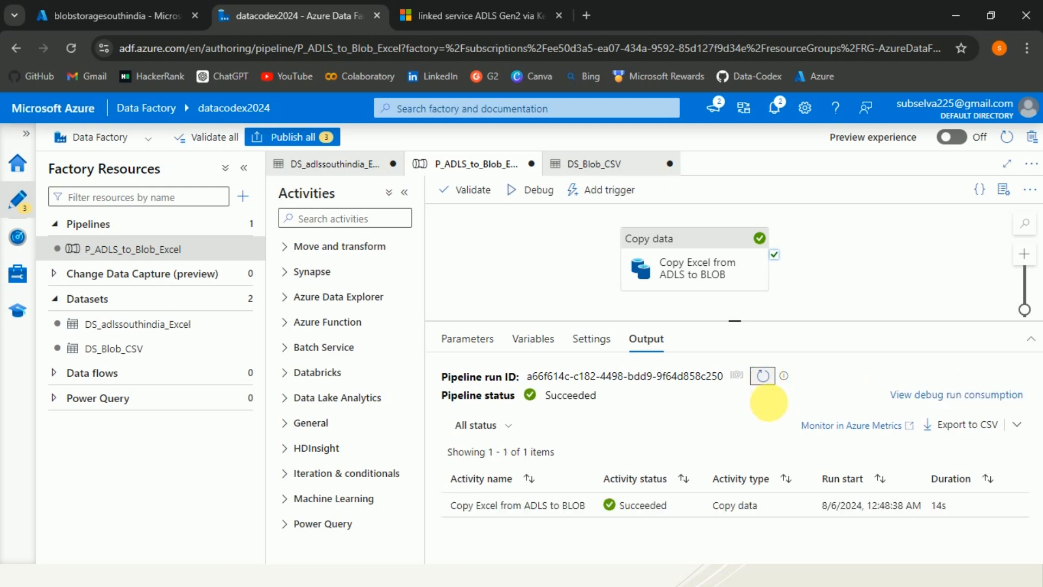
- Inspect the input JSON of the copy activity's debug run, checking the source and sink types and store settings
mouse_move(607, 516)
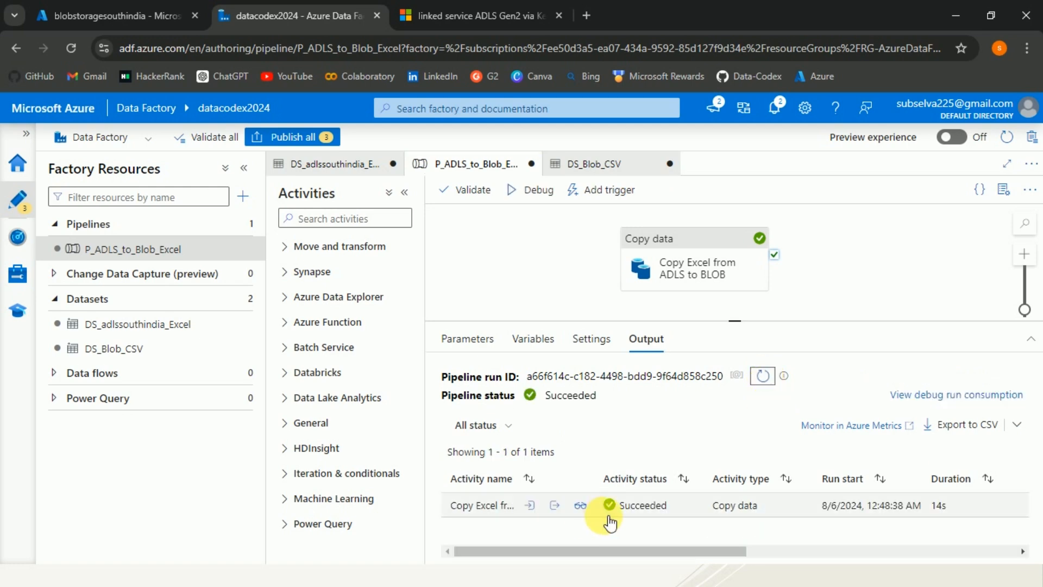
click(535, 506)
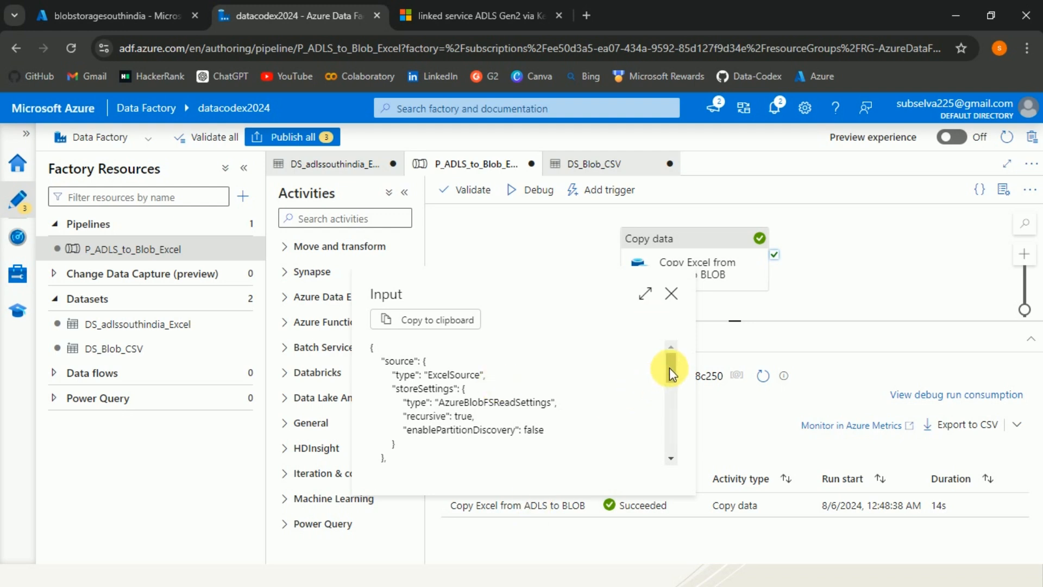
drag(475, 375, 438, 375)
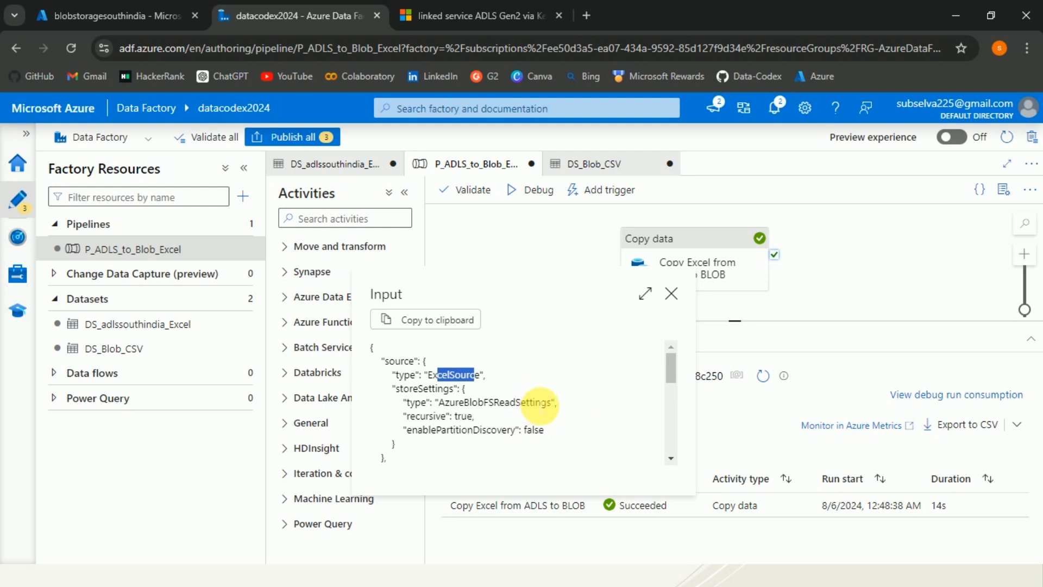
drag(530, 403, 373, 402)
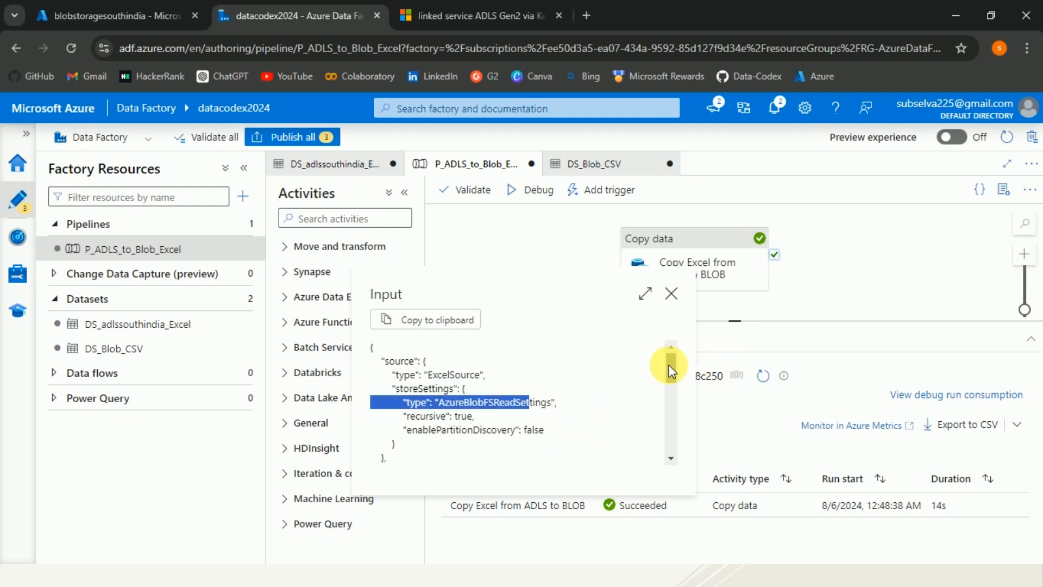
mouse_move(672, 370)
mouse_down()
mouse_move(674, 438)
mouse_move(676, 387)
mouse_up()
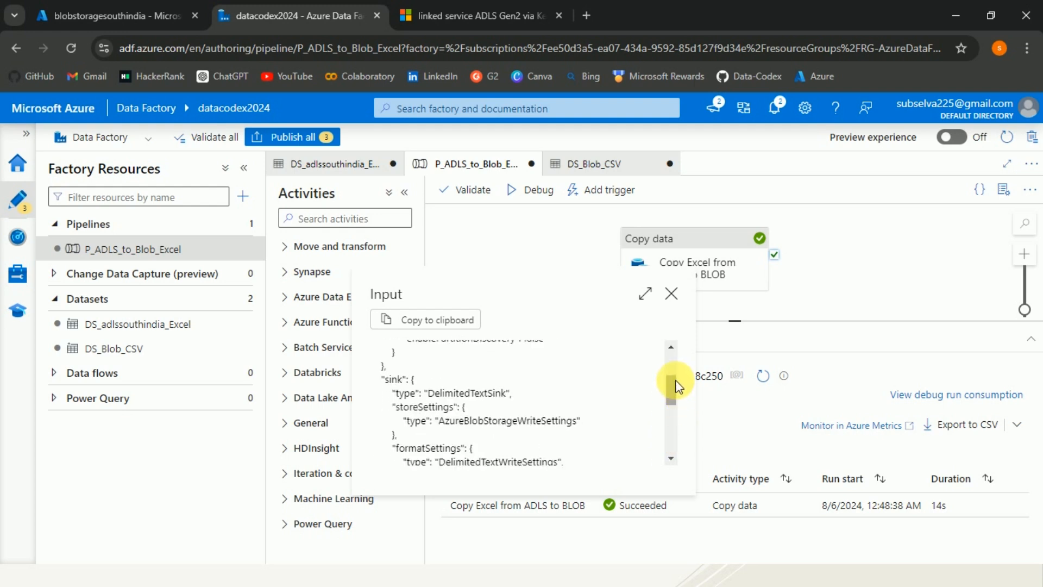
click(672, 295)
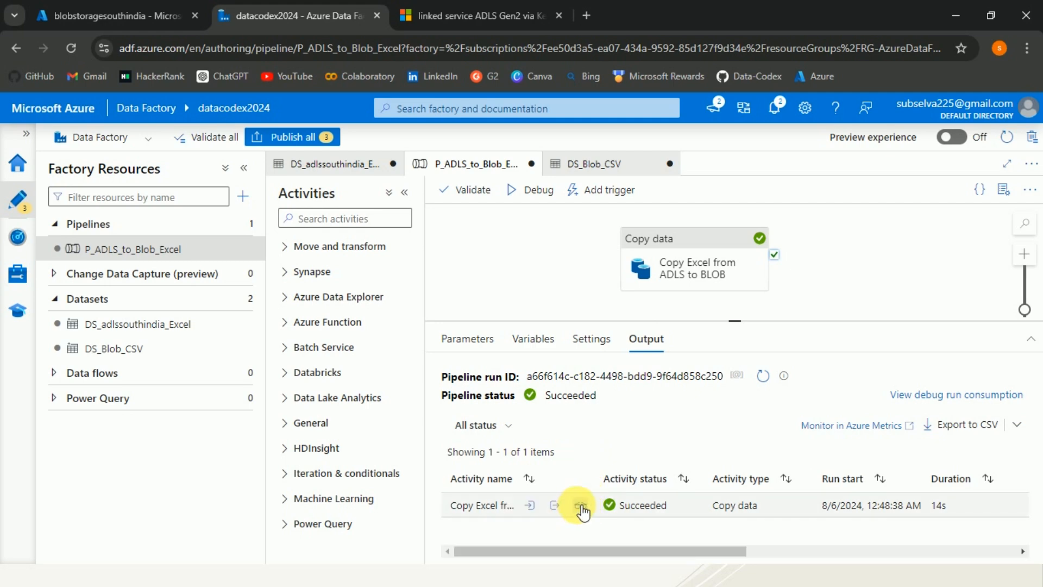
- Examine the copy run's details, comparing files and rows read from Data Lake Storage with those written to Blob Storage
click(582, 507)
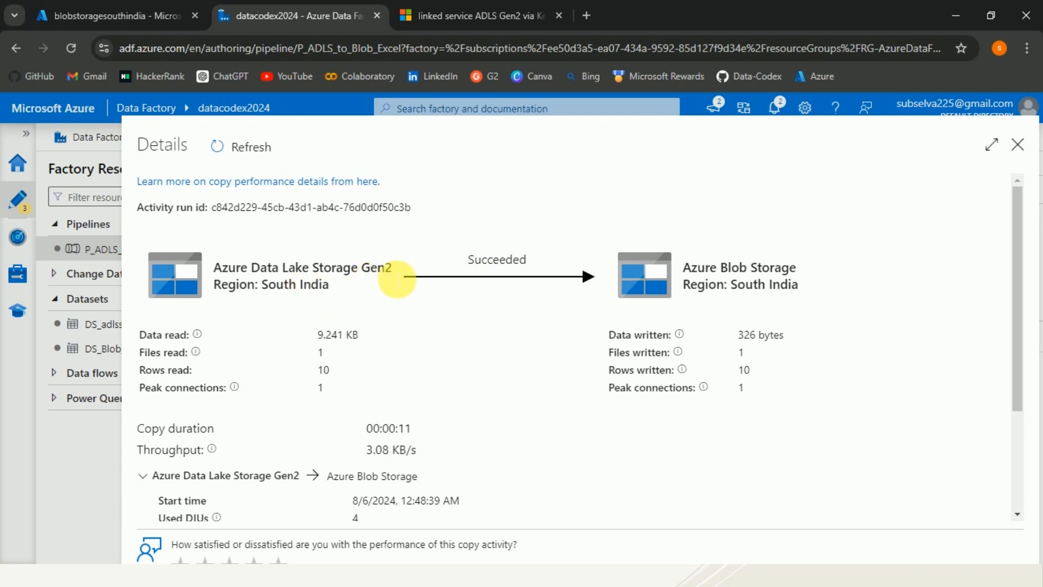
drag(400, 272, 223, 274)
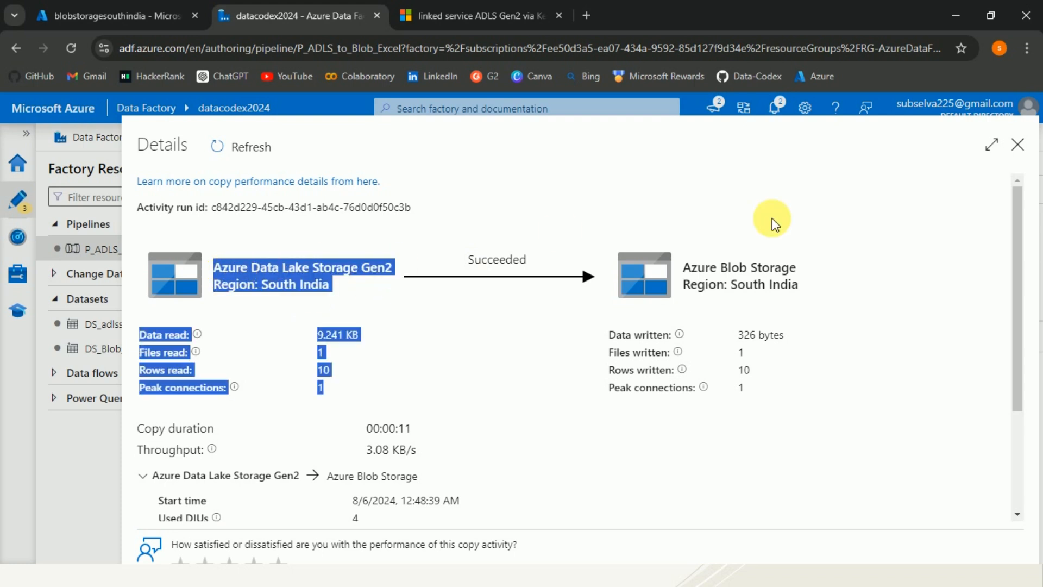
drag(804, 257, 692, 270)
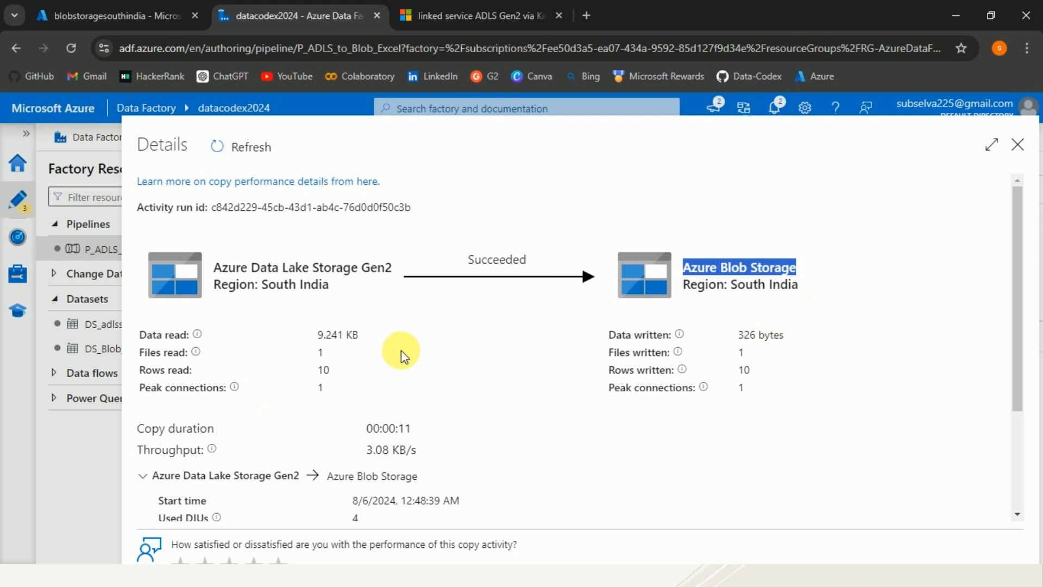
drag(335, 352, 315, 352)
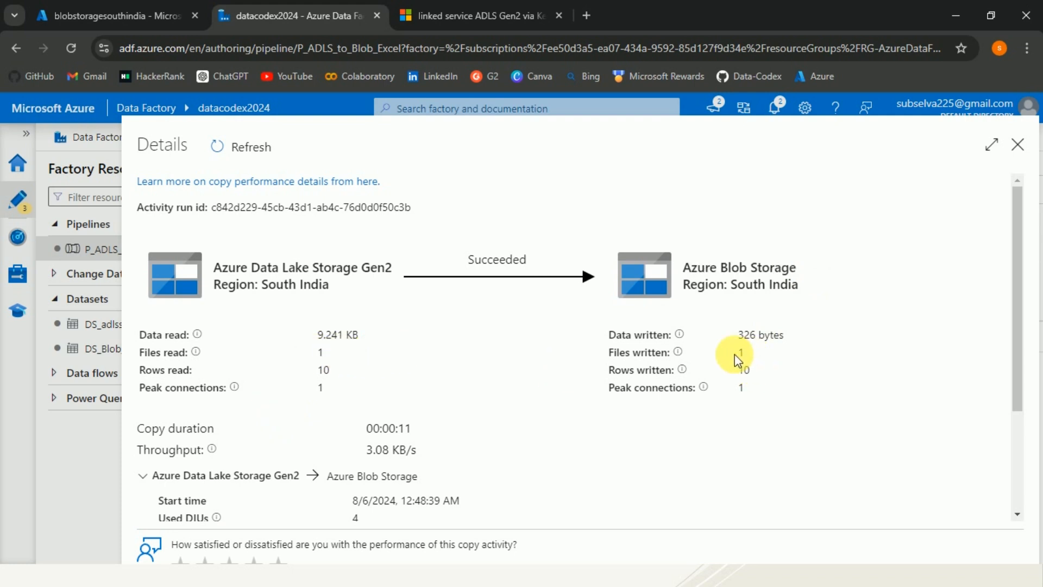
drag(341, 372, 315, 372)
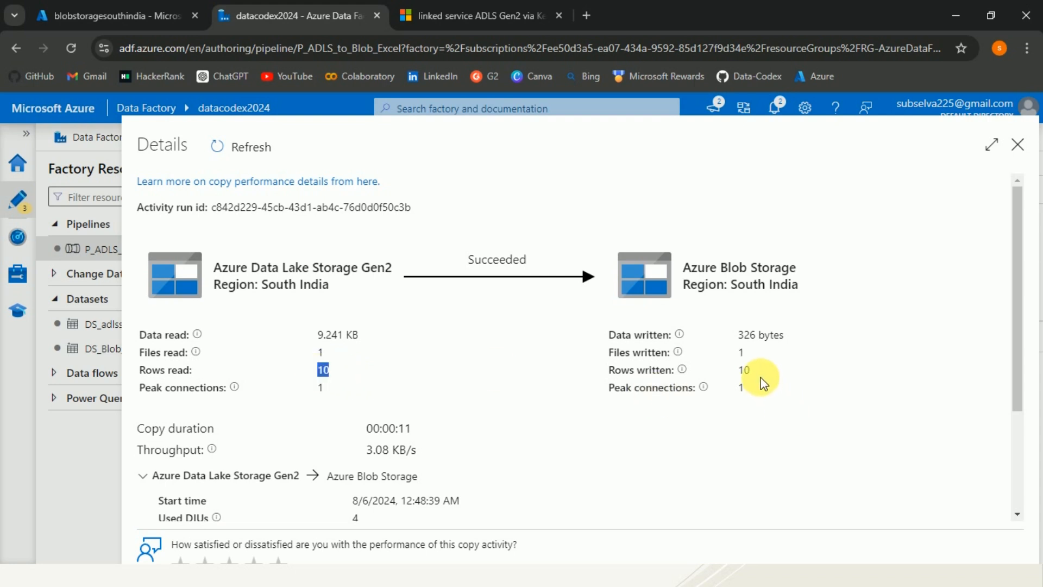
drag(751, 372, 737, 373)
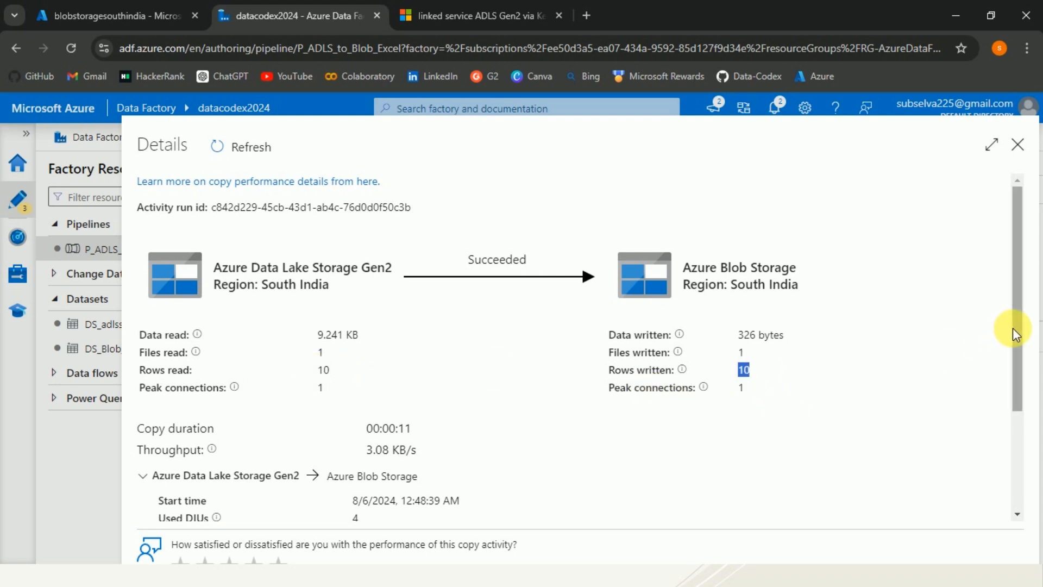
drag(1012, 327, 1021, 163)
click(1017, 144)
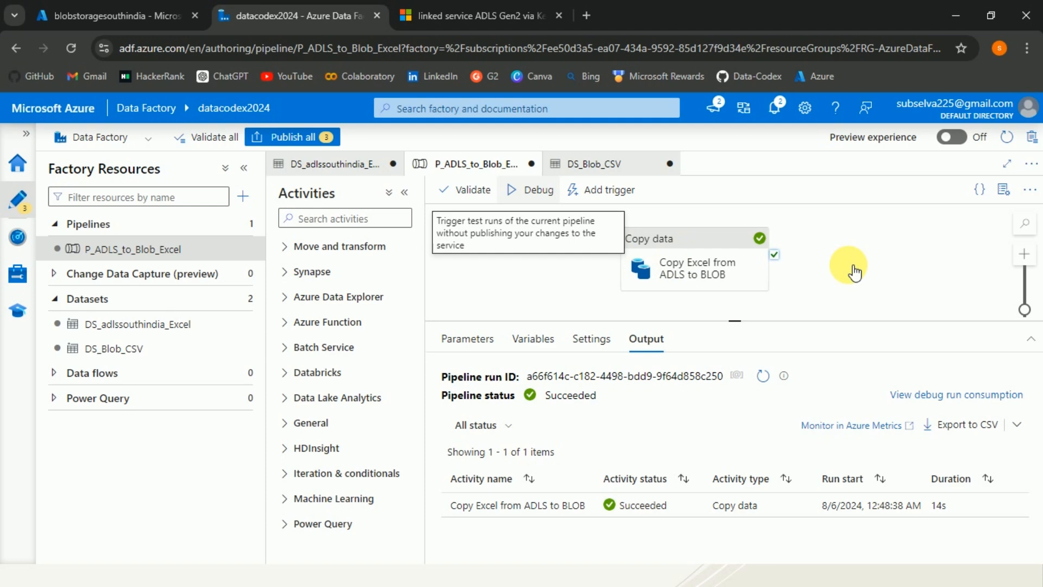
- Check the triggered pipeline runs in monitoring, then go back to the pipeline's debug output with the properties pane closed
click(23, 251)
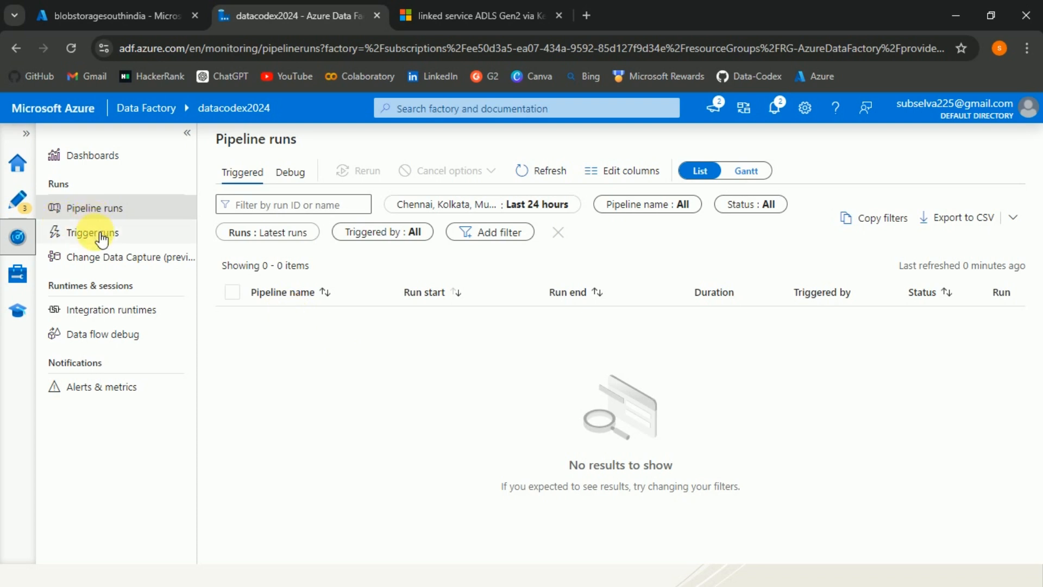
click(27, 210)
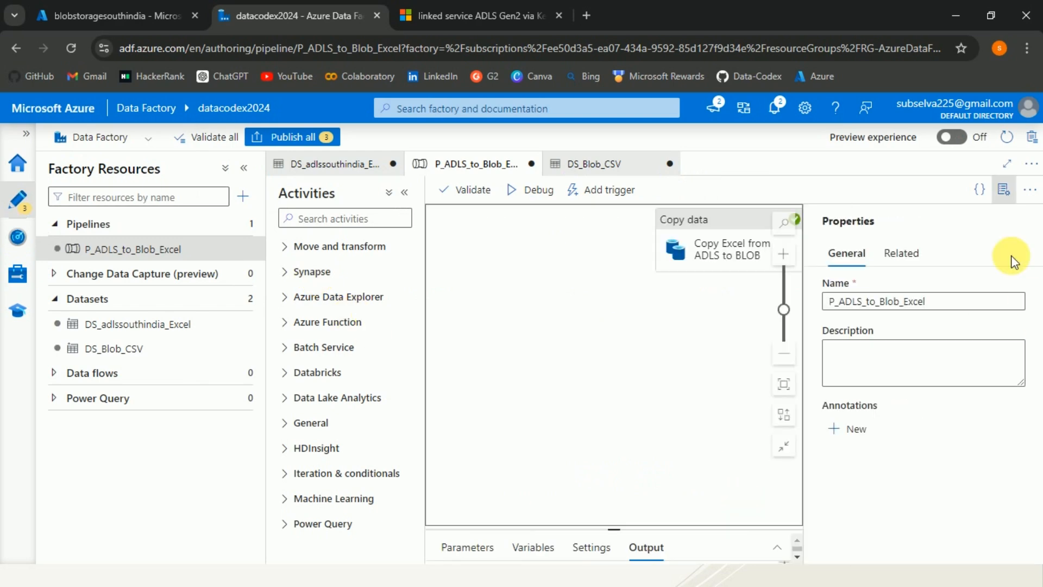
click(1004, 191)
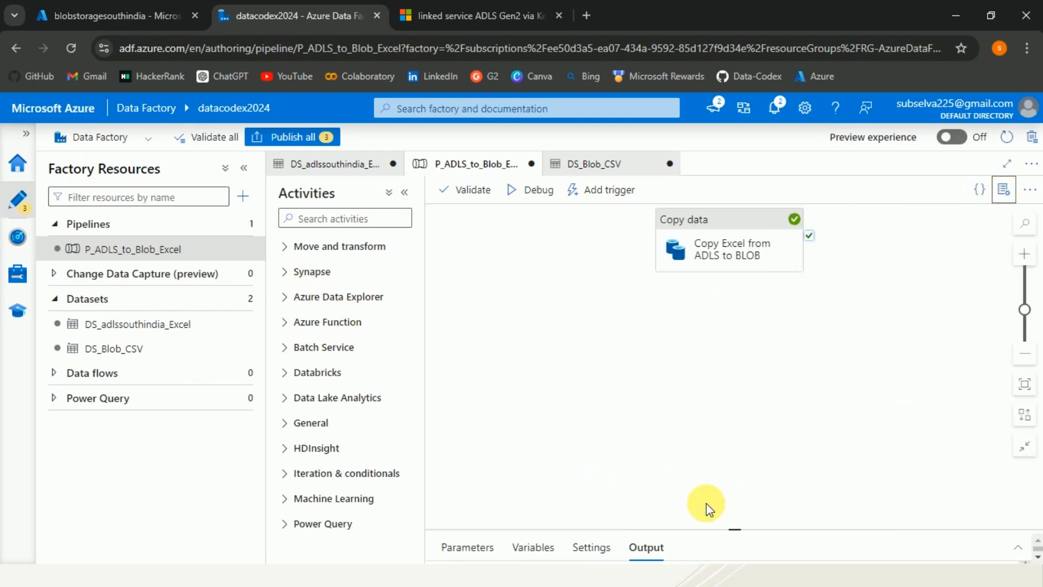
drag(733, 534, 668, 326)
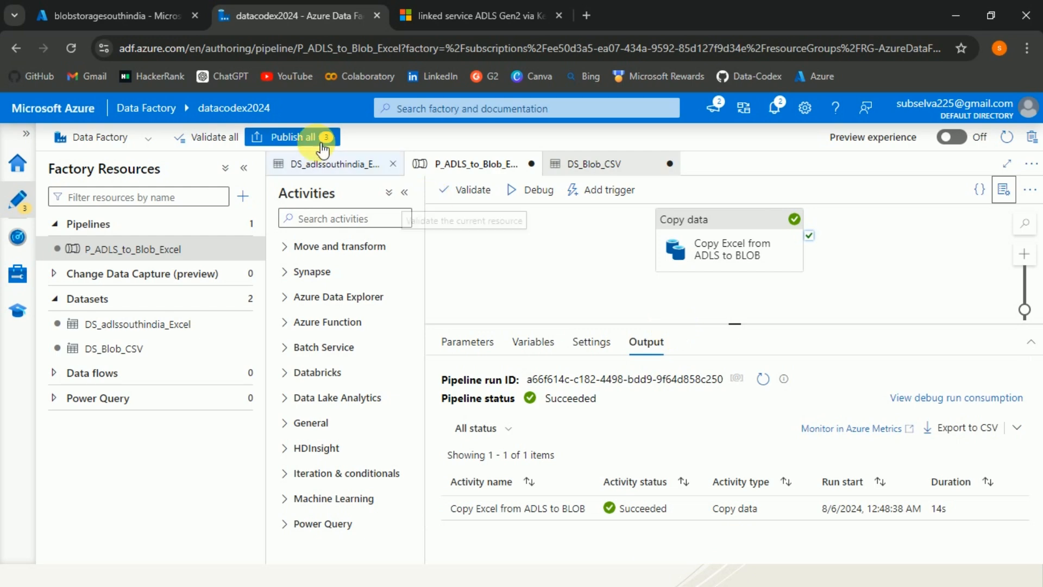
- Switch to the Azure portal and open sample.csv from blobstoragesouthindia's sample container in the blob's edit view
click(83, 8)
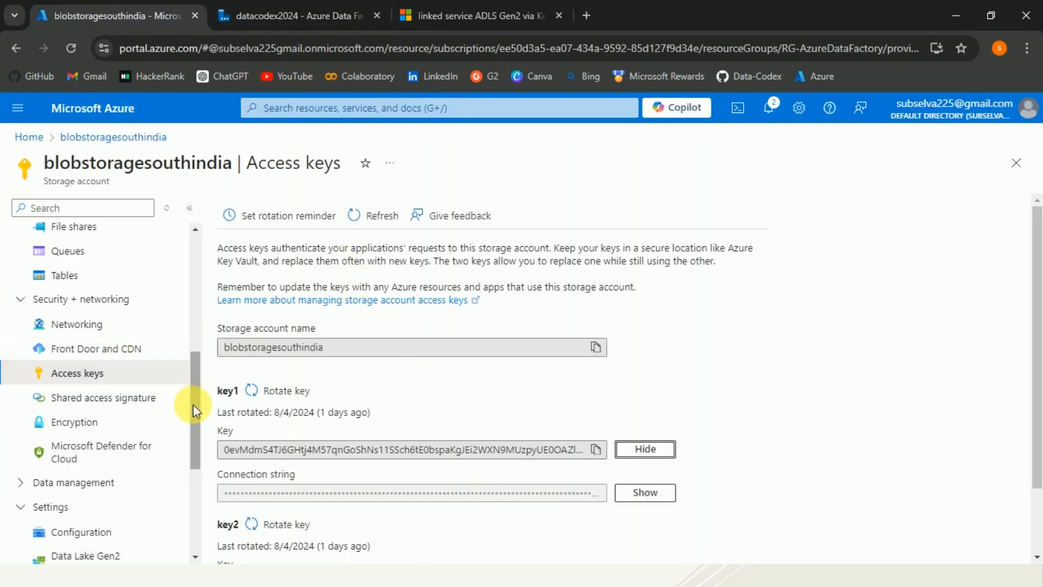
drag(194, 396, 198, 350)
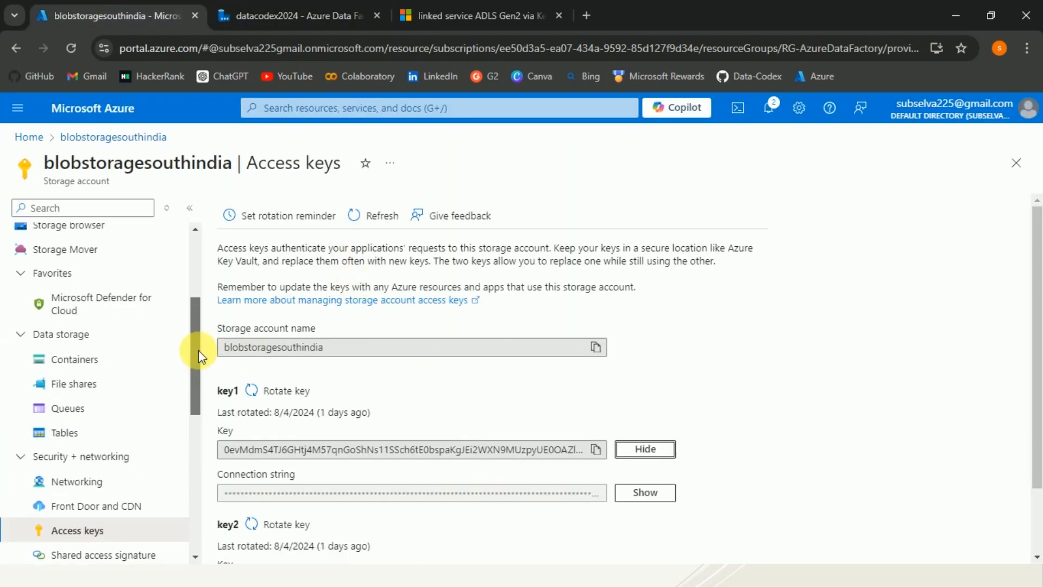
click(78, 359)
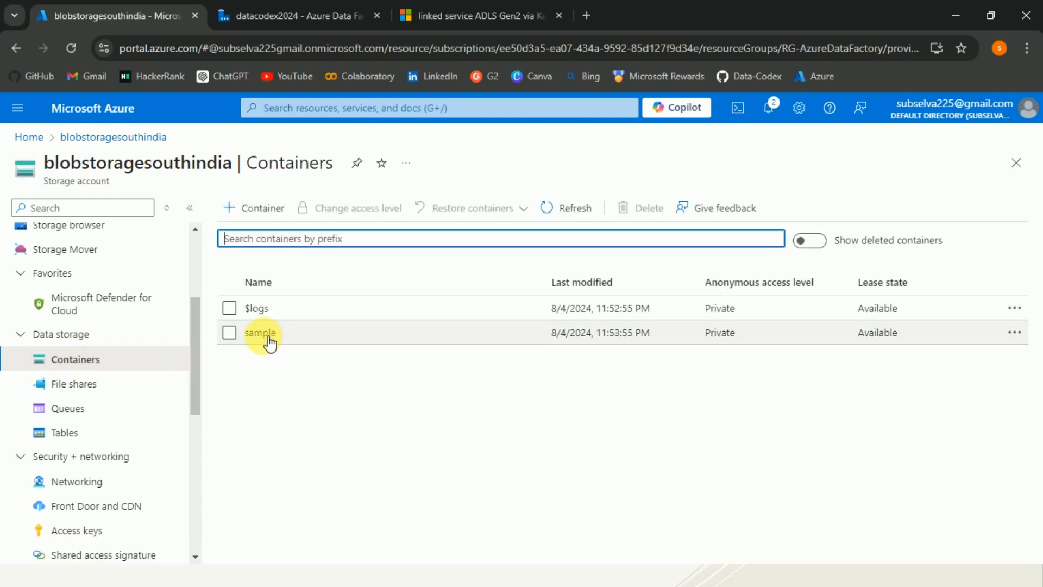
click(261, 332)
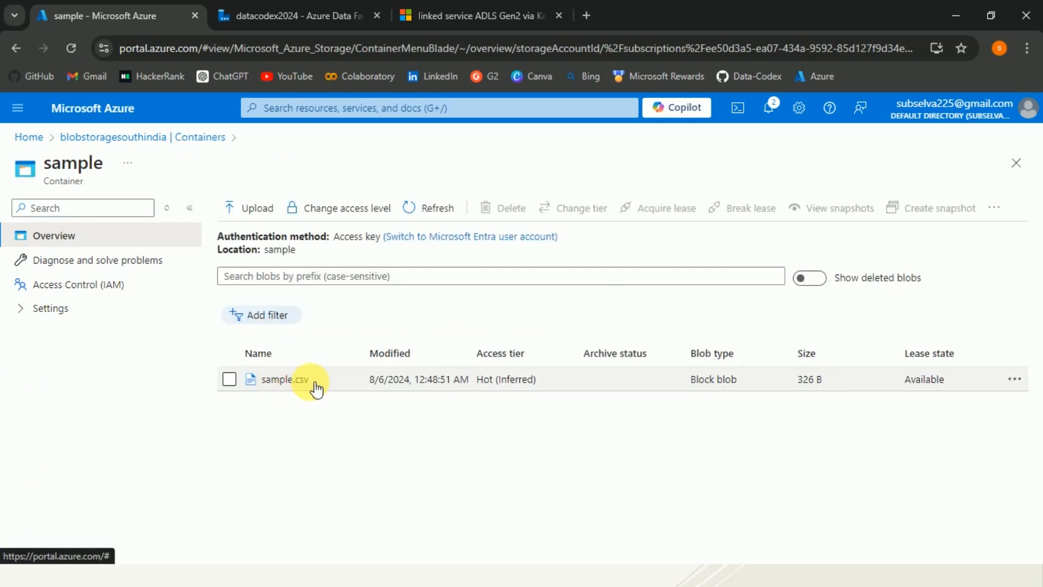
click(287, 381)
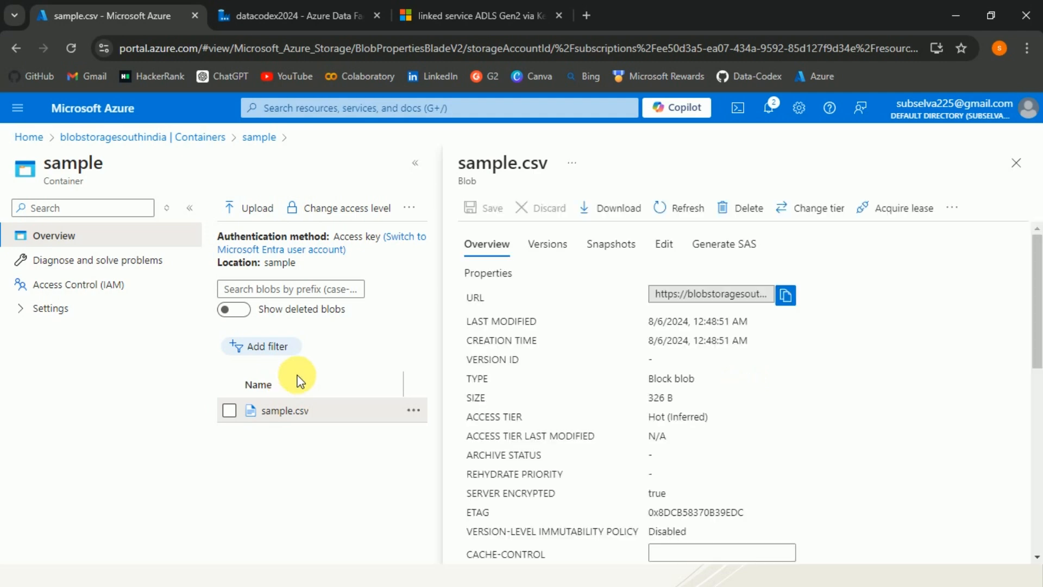
click(672, 251)
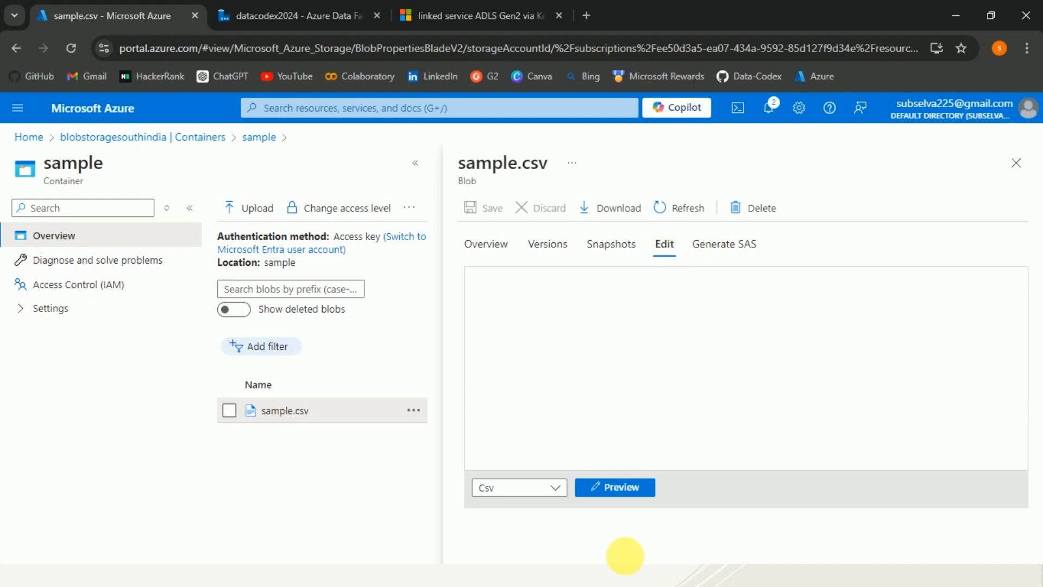
- Preview sample.csv as a table to check the copied rows and columns, and close the blob's details
click(618, 492)
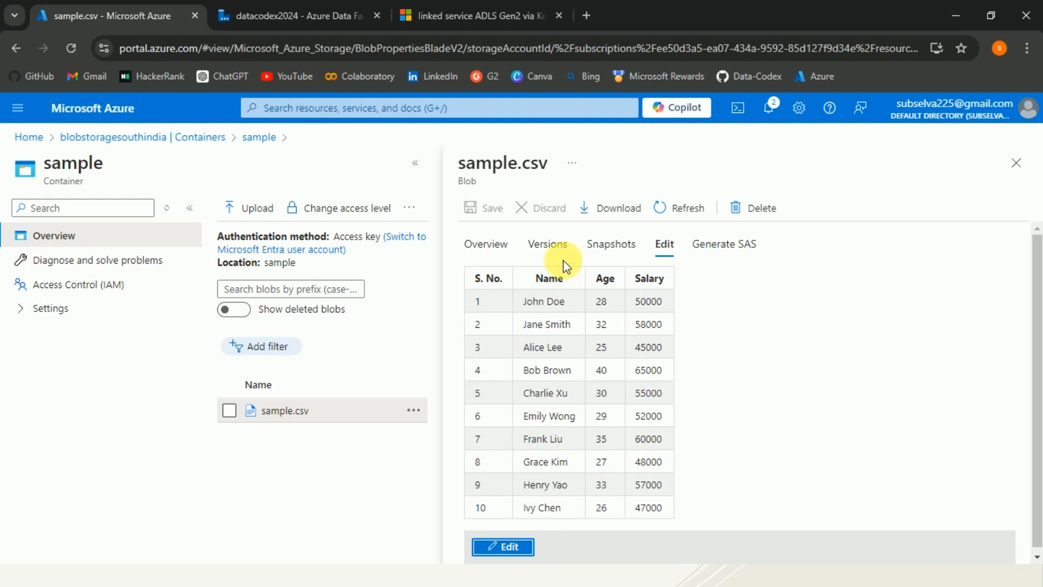
drag(673, 510, 633, 549)
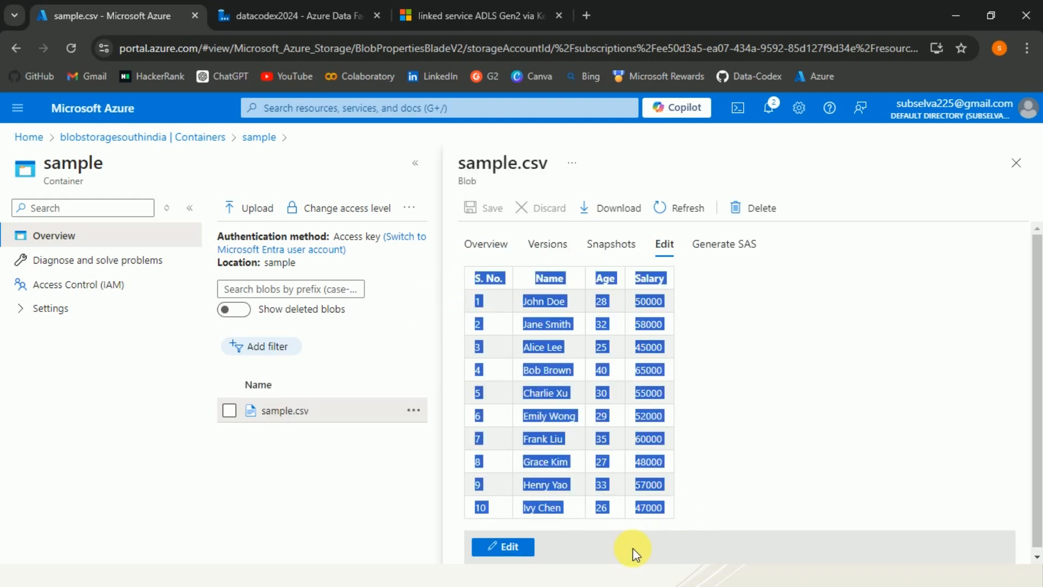
click(679, 514)
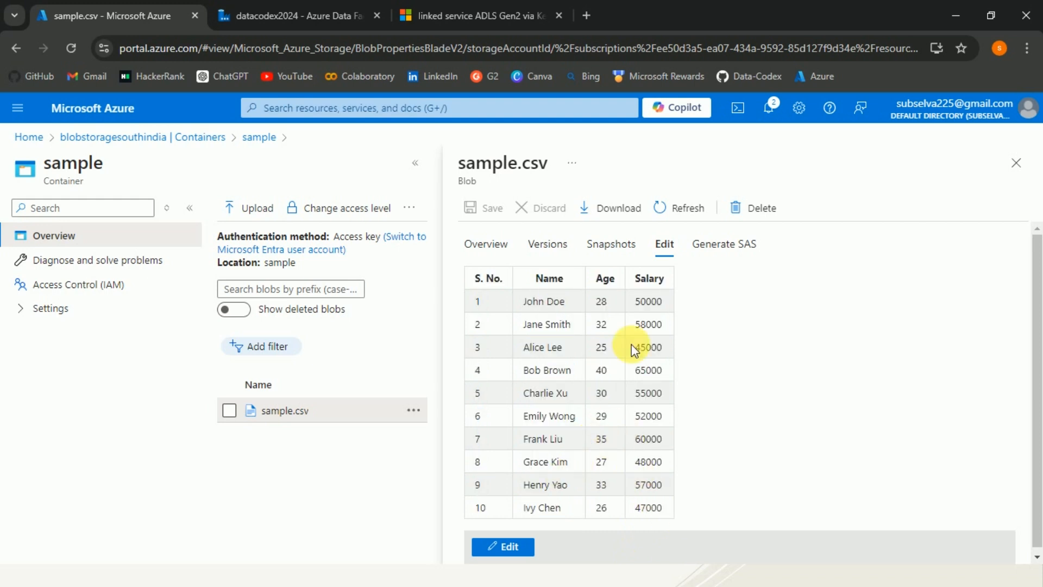
click(1027, 167)
- Switch to Data Factory and publish the pending P_ADLS_to_Blob_Excel pipeline together with the DS_adlssouthindia_Excel and DS_Blob_CSV datasets
click(325, 7)
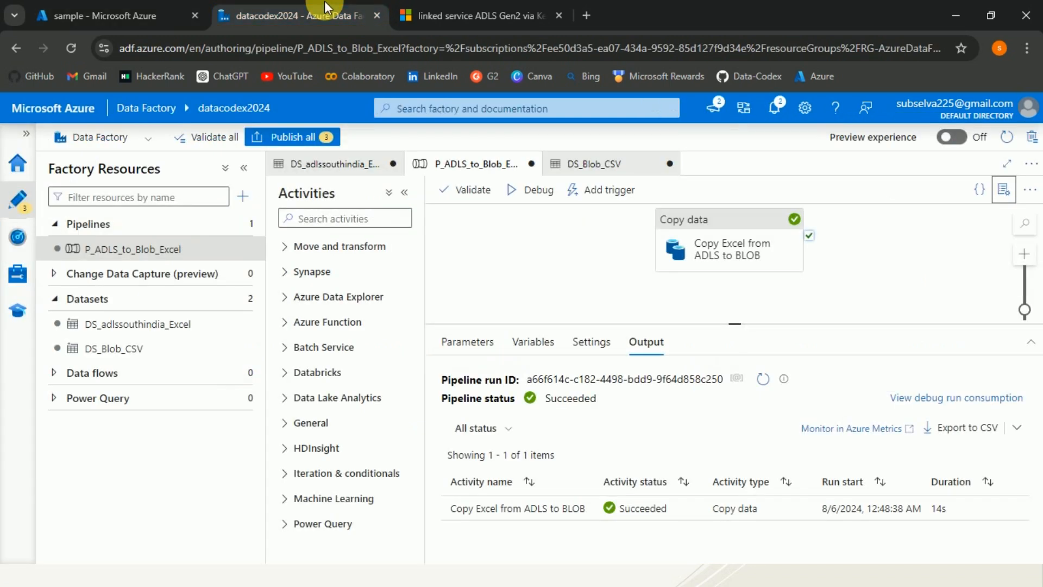
click(568, 248)
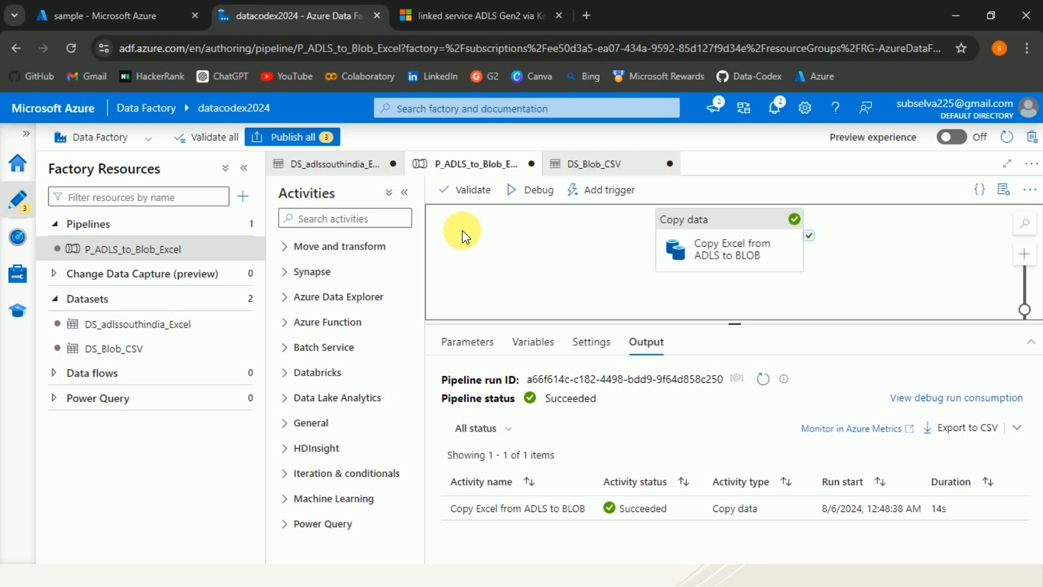
click(275, 137)
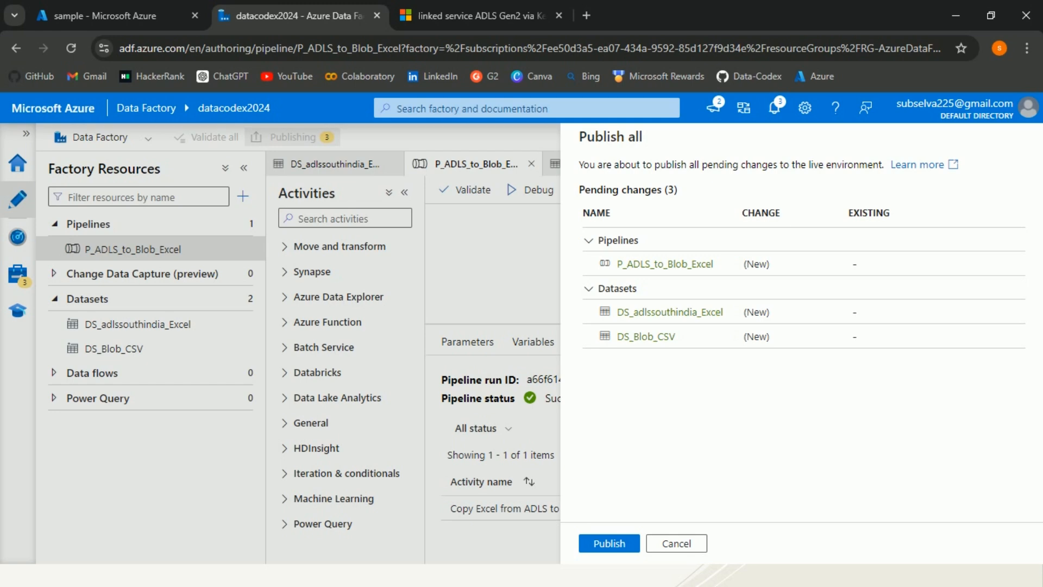
click(597, 545)
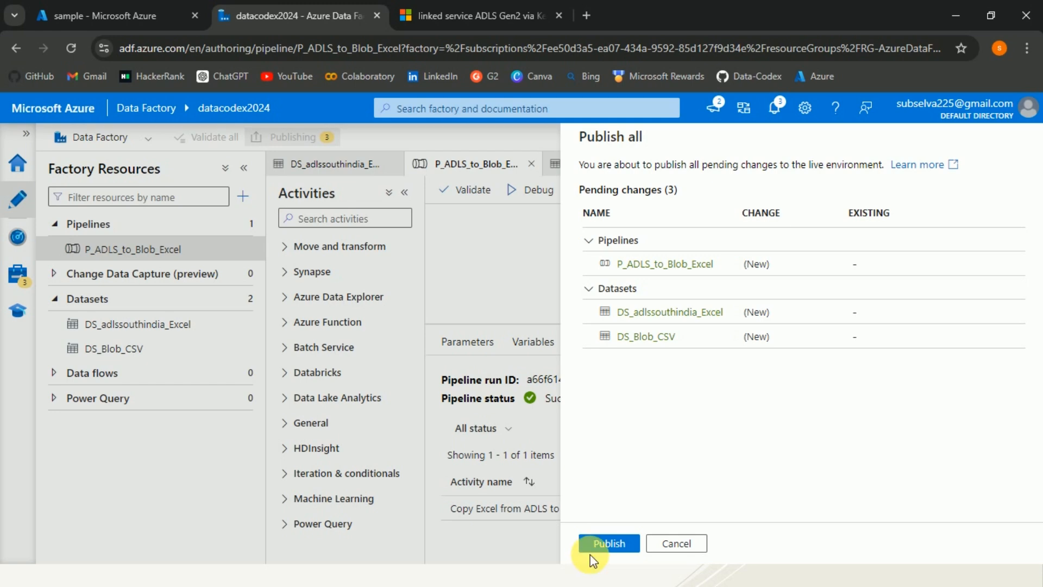